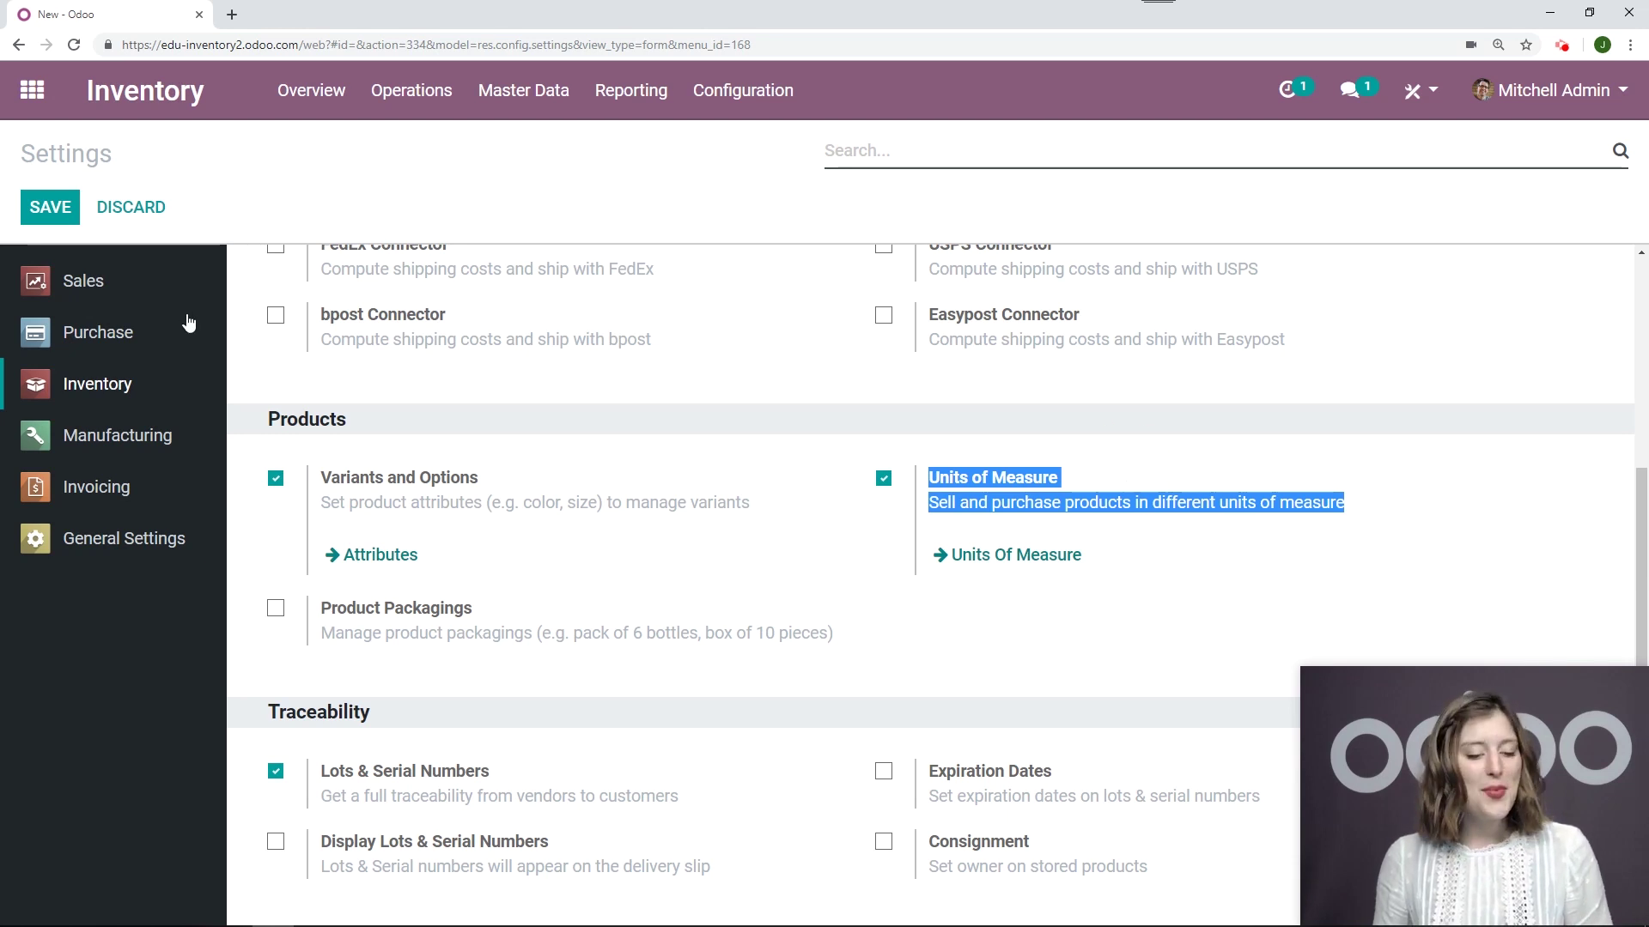
# - Open the Units of Measure list from the product settings and look through the units, categories and types
pyautogui.click(1174, 443)
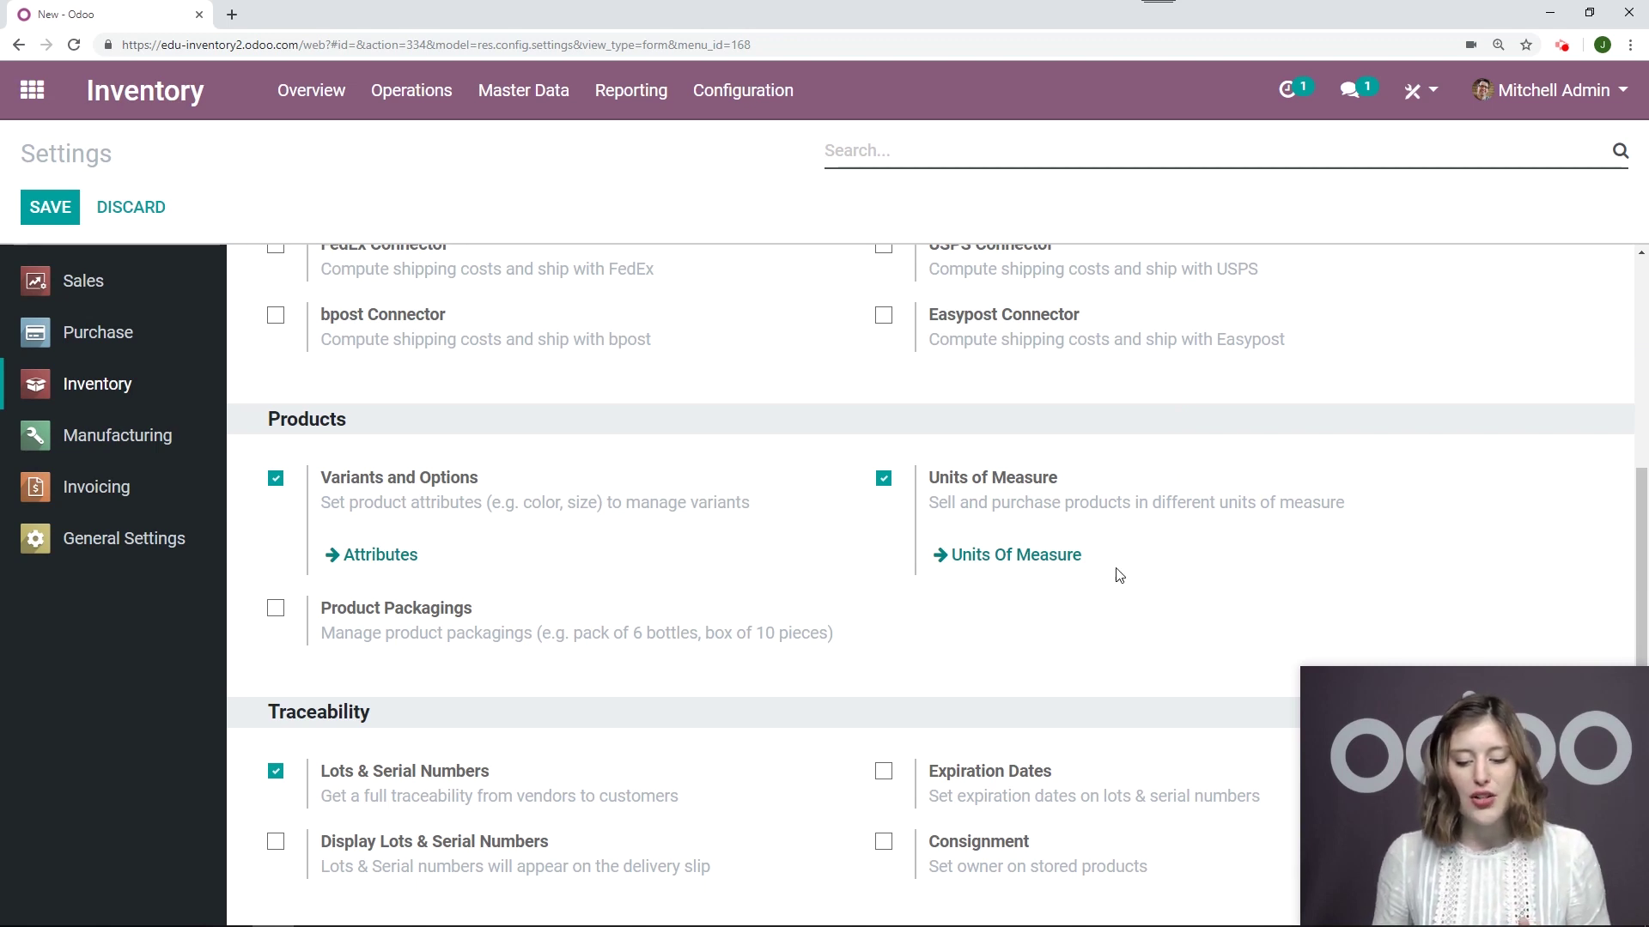
pyautogui.click(1017, 556)
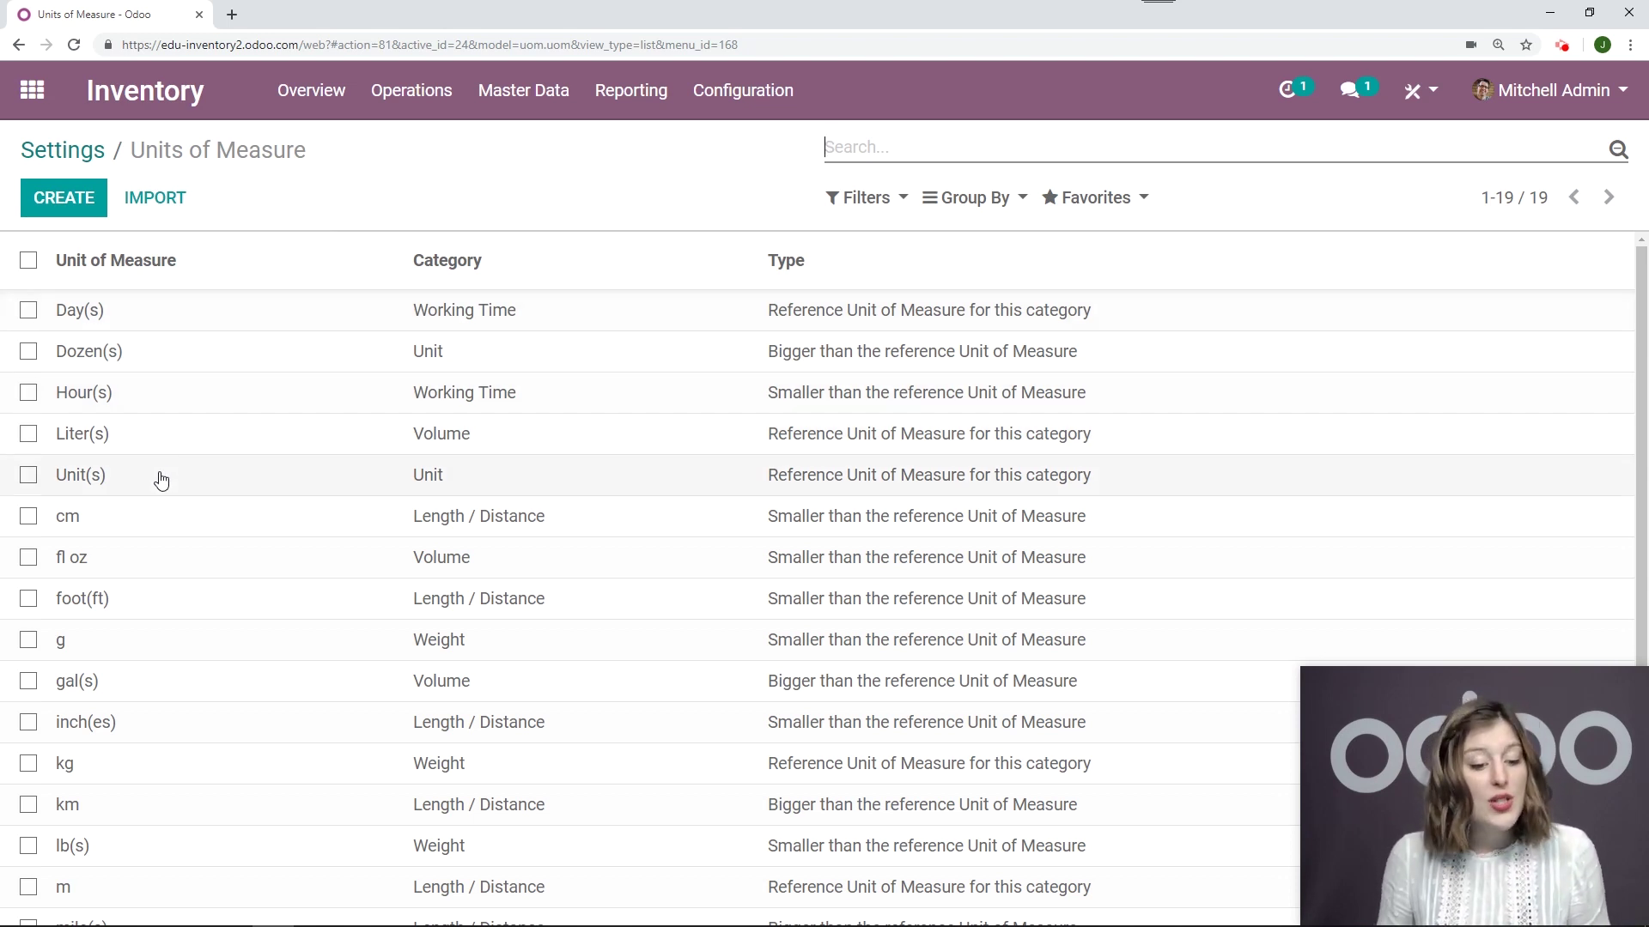
pyautogui.scroll(-1, 158, 477)
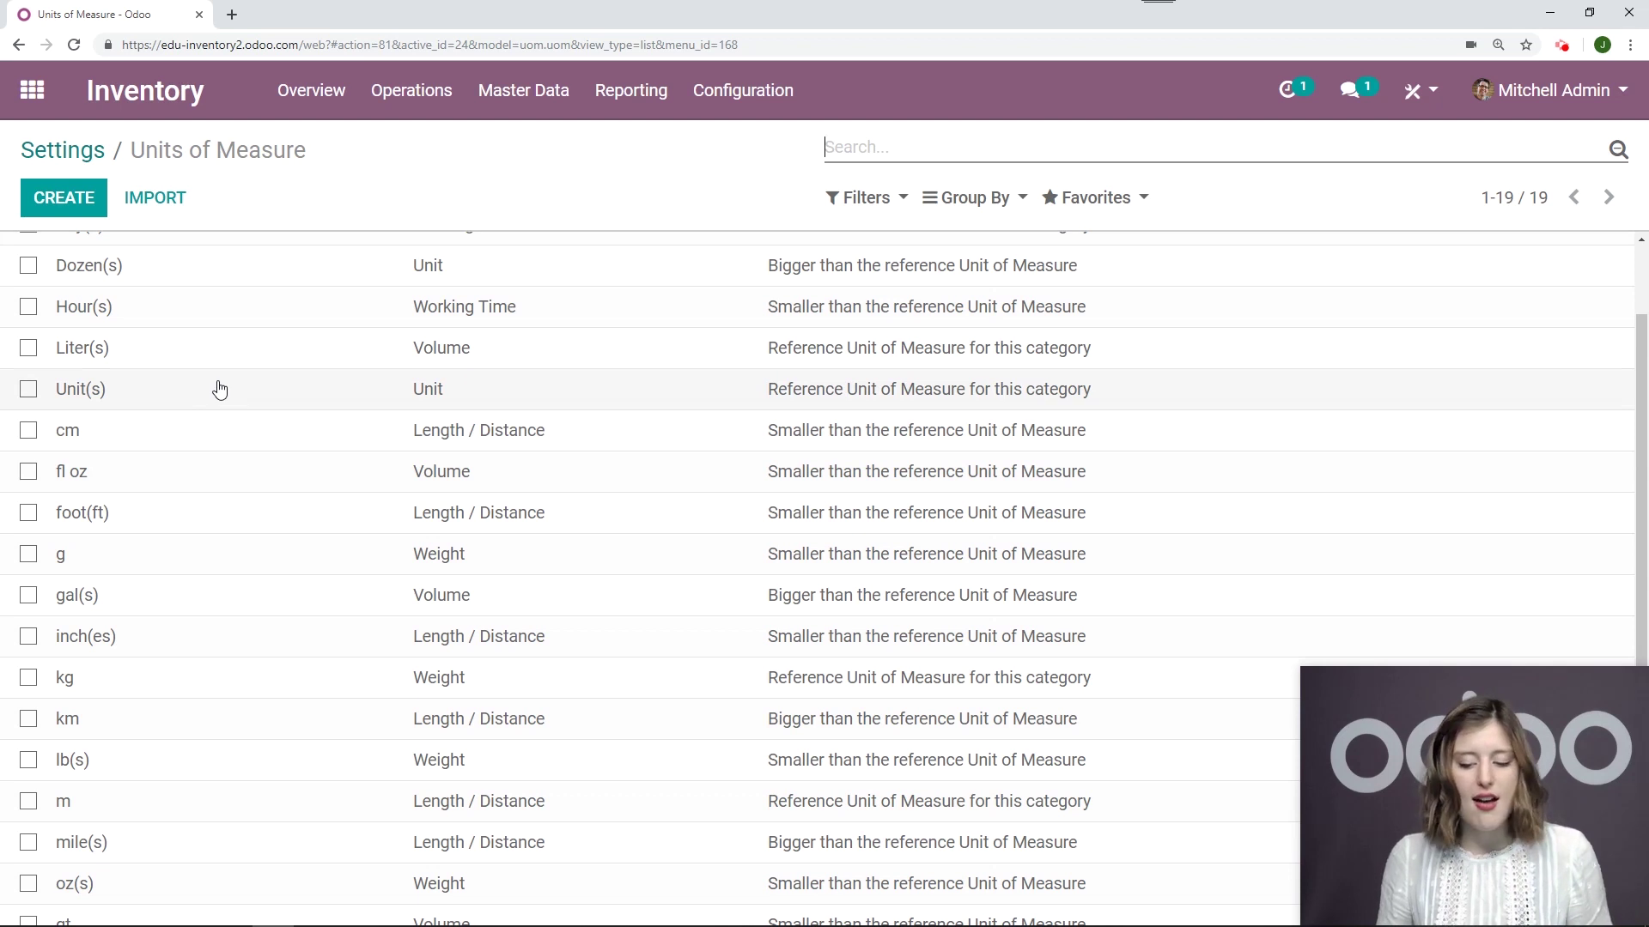
pyautogui.scroll(-1, 221, 408)
pyautogui.scroll(3, 265, 508)
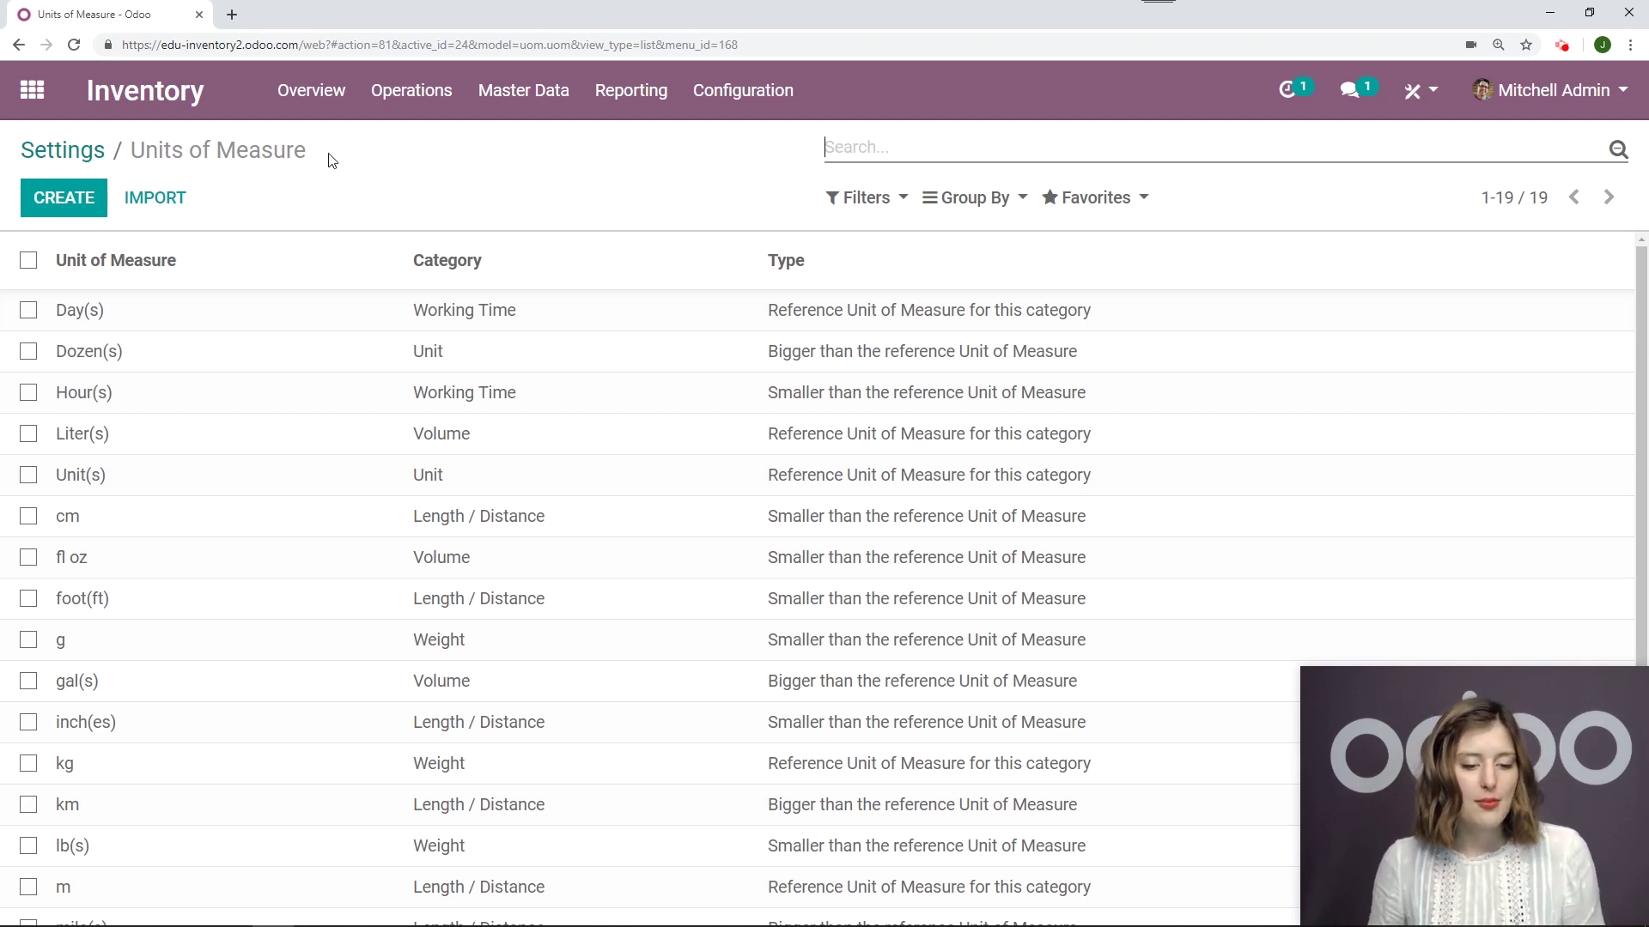
pyautogui.moveTo(320, 154); pyautogui.dragTo(133, 152)
pyautogui.click(398, 150)
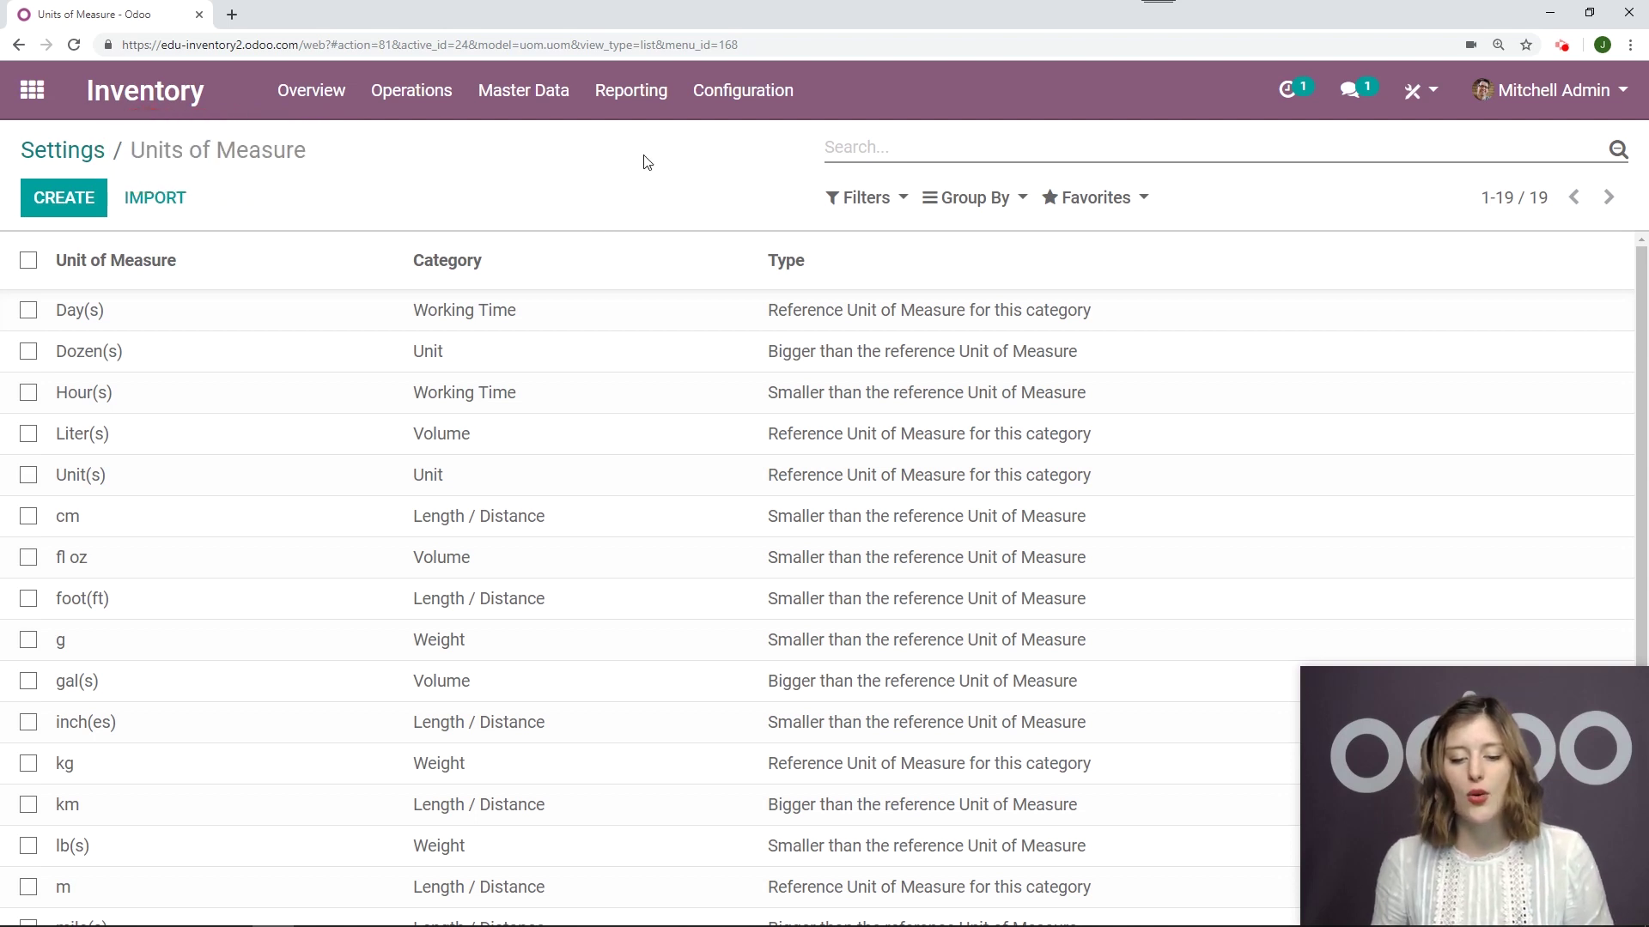
# - View the unit of measure categories, open Working Time for editing, and discard to return to the category list
pyautogui.click(758, 101)
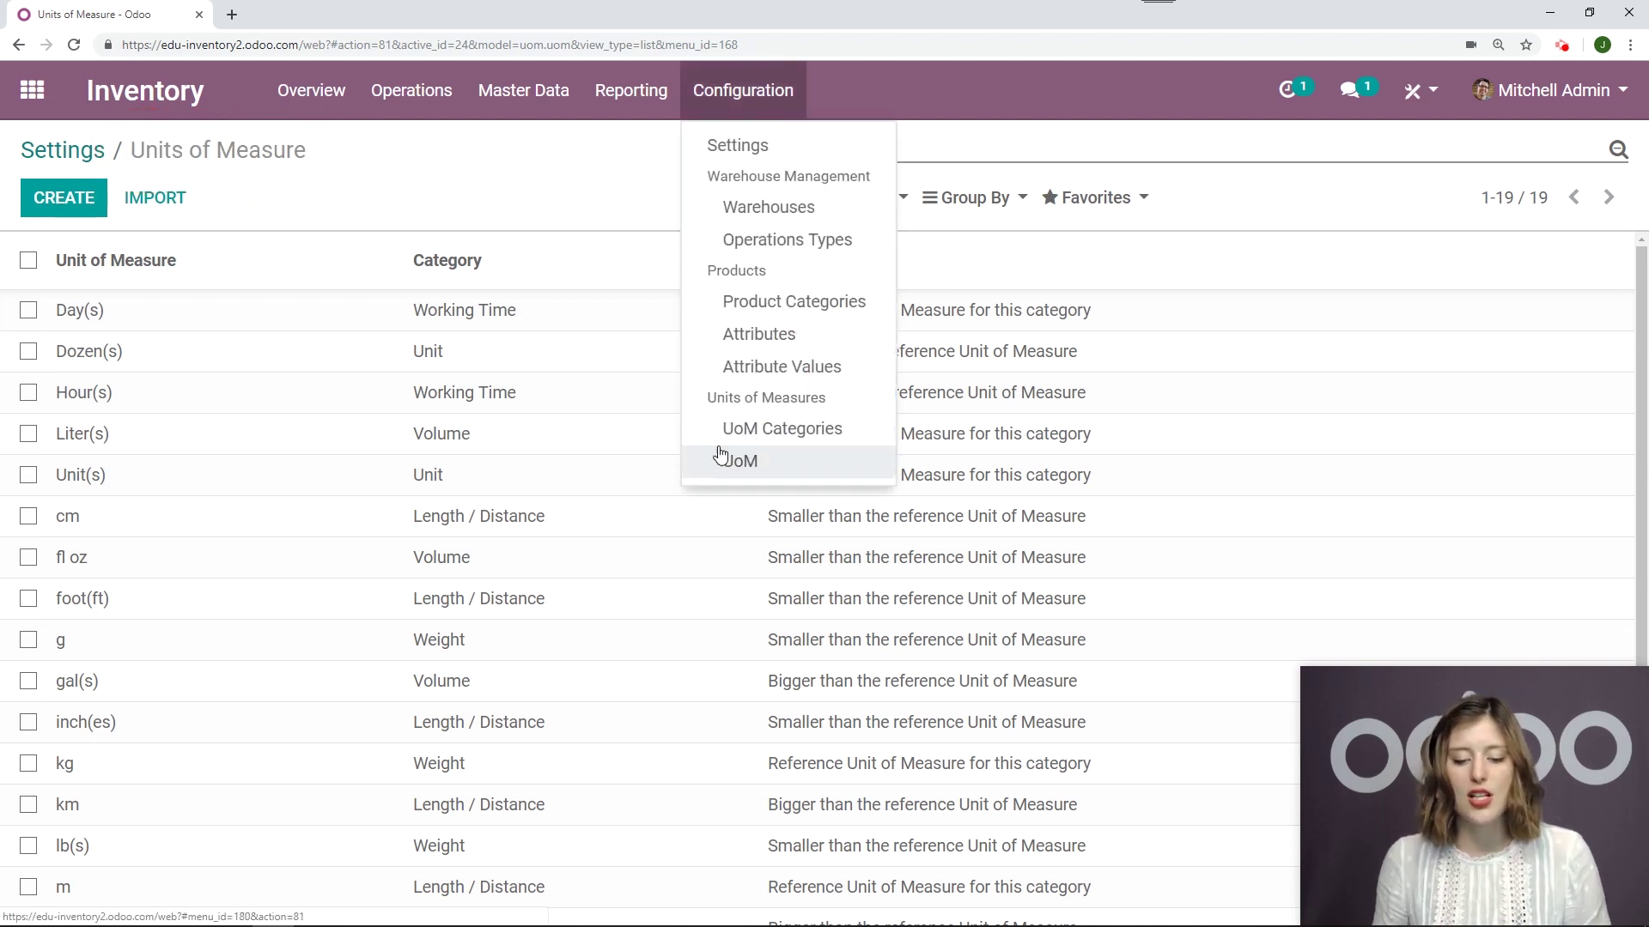
pyautogui.click(791, 428)
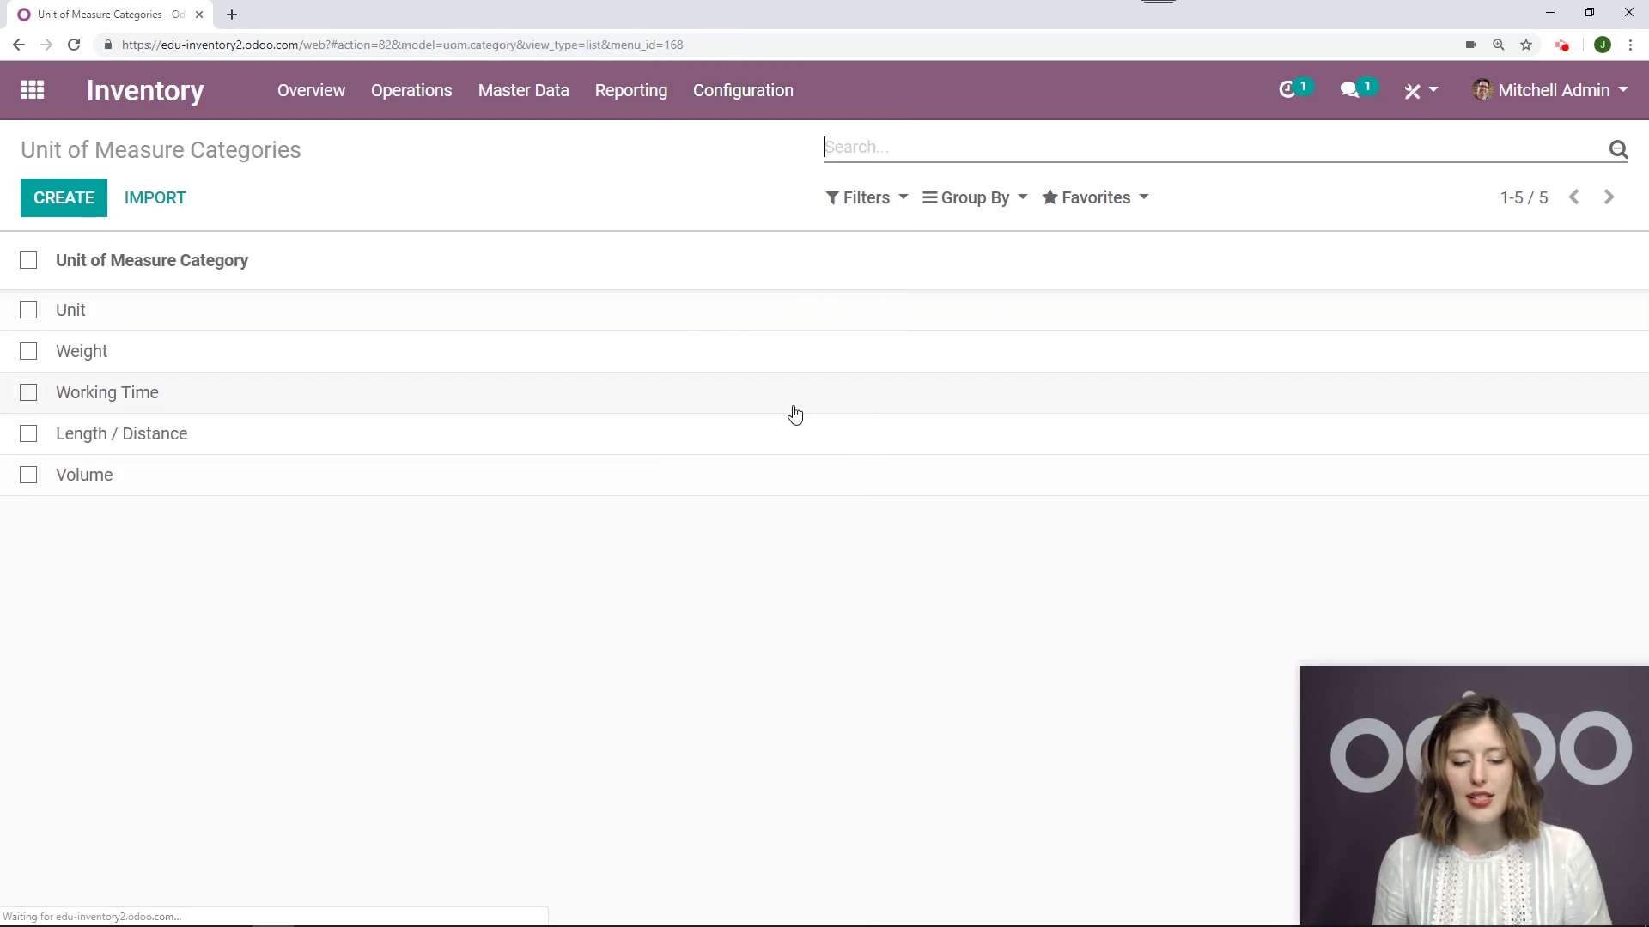
pyautogui.click(118, 389)
pyautogui.click(49, 195)
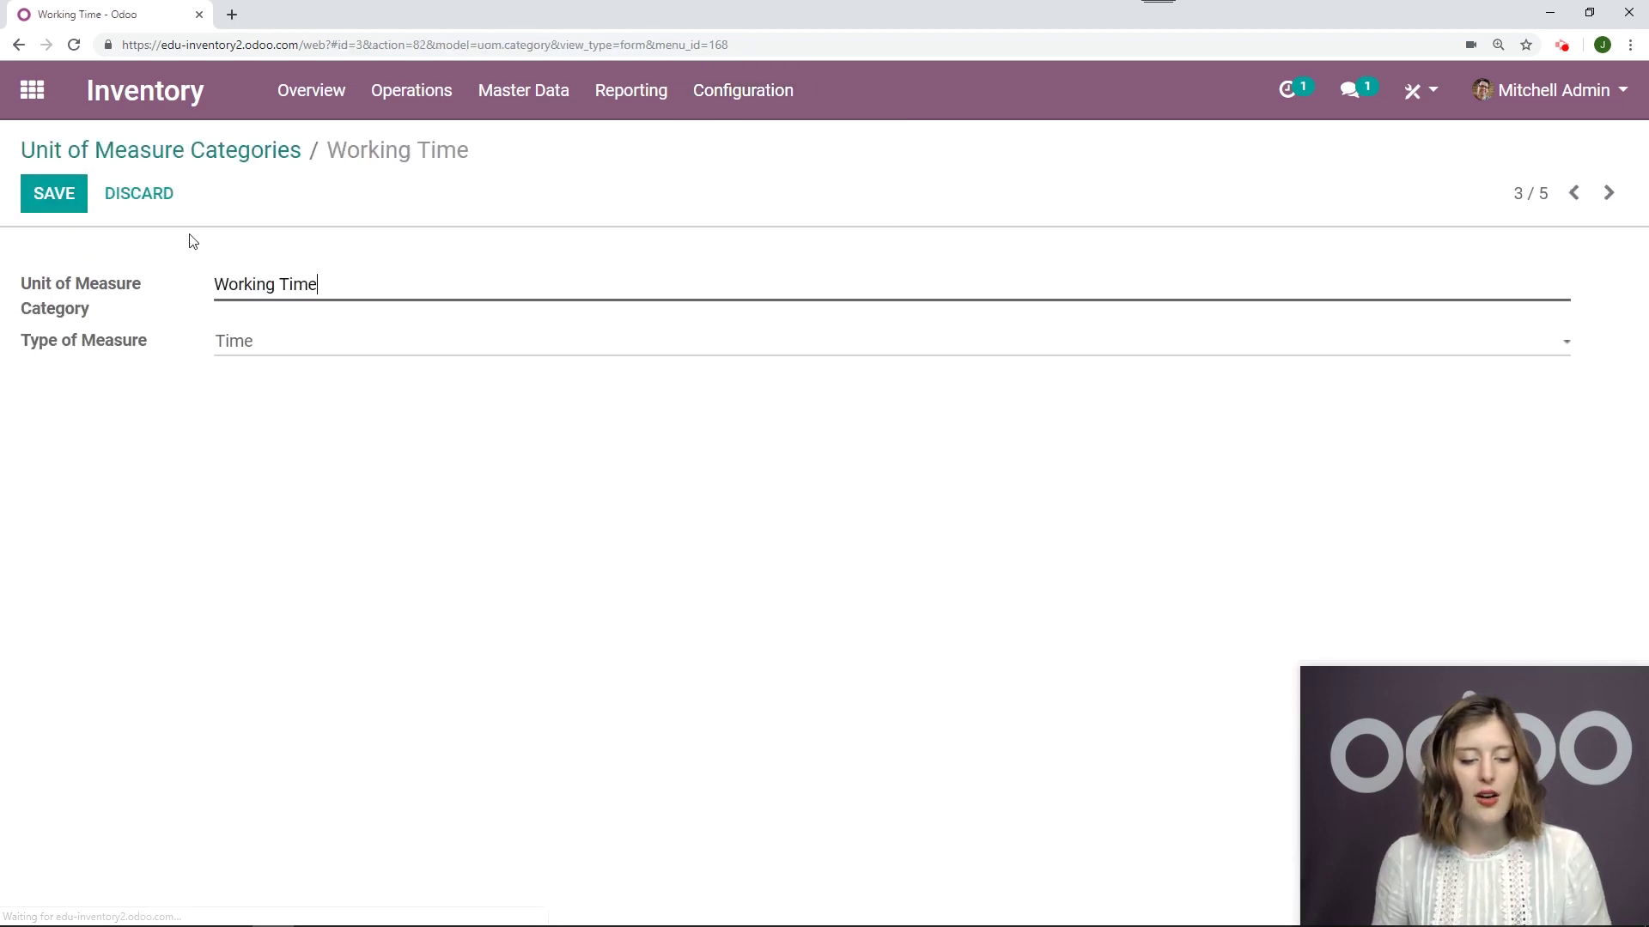
pyautogui.click(141, 196)
pyautogui.click(150, 194)
pyautogui.click(146, 193)
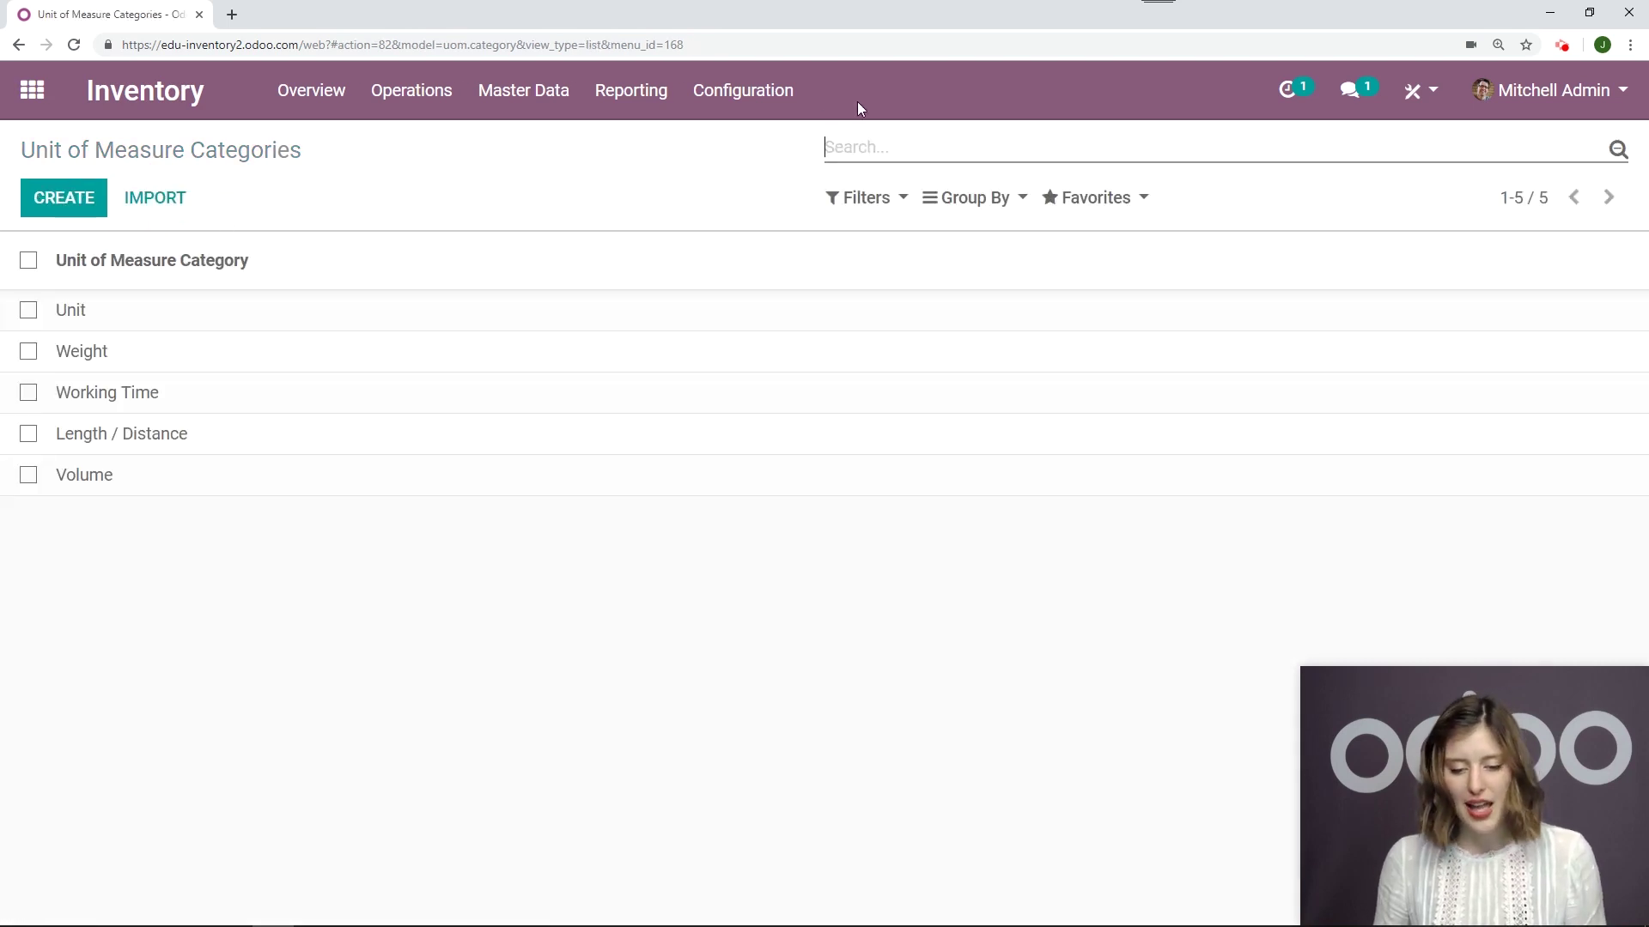
# - Open the unit of measure m from the units list for editing
pyautogui.click(797, 99)
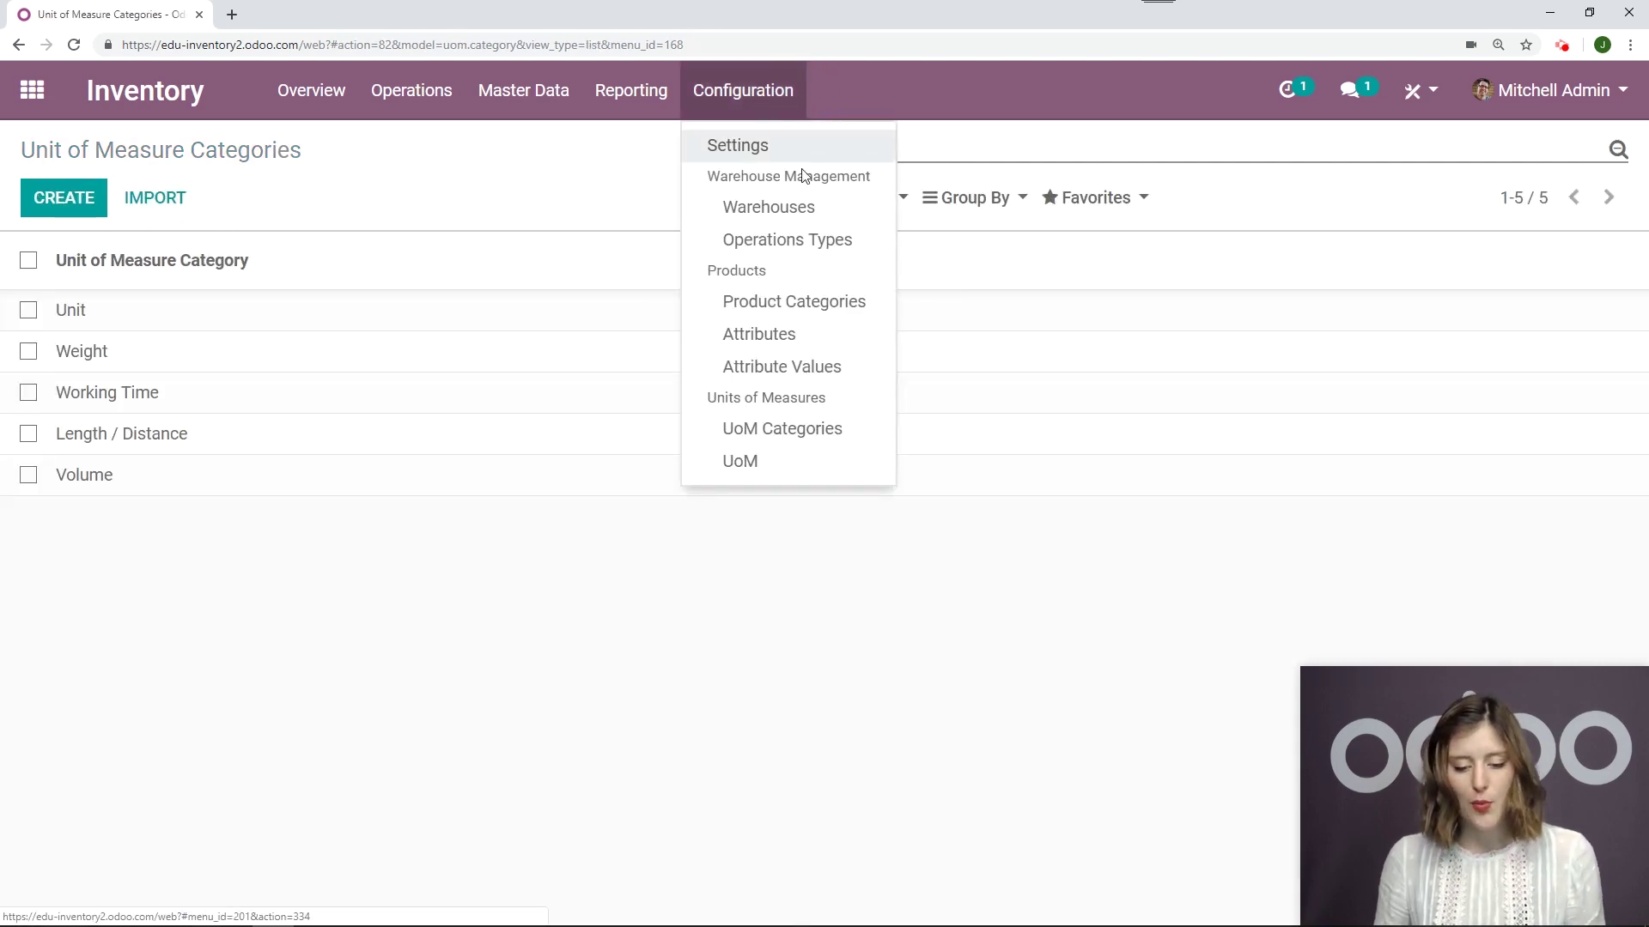
pyautogui.click(774, 469)
pyautogui.scroll(-3, 324, 541)
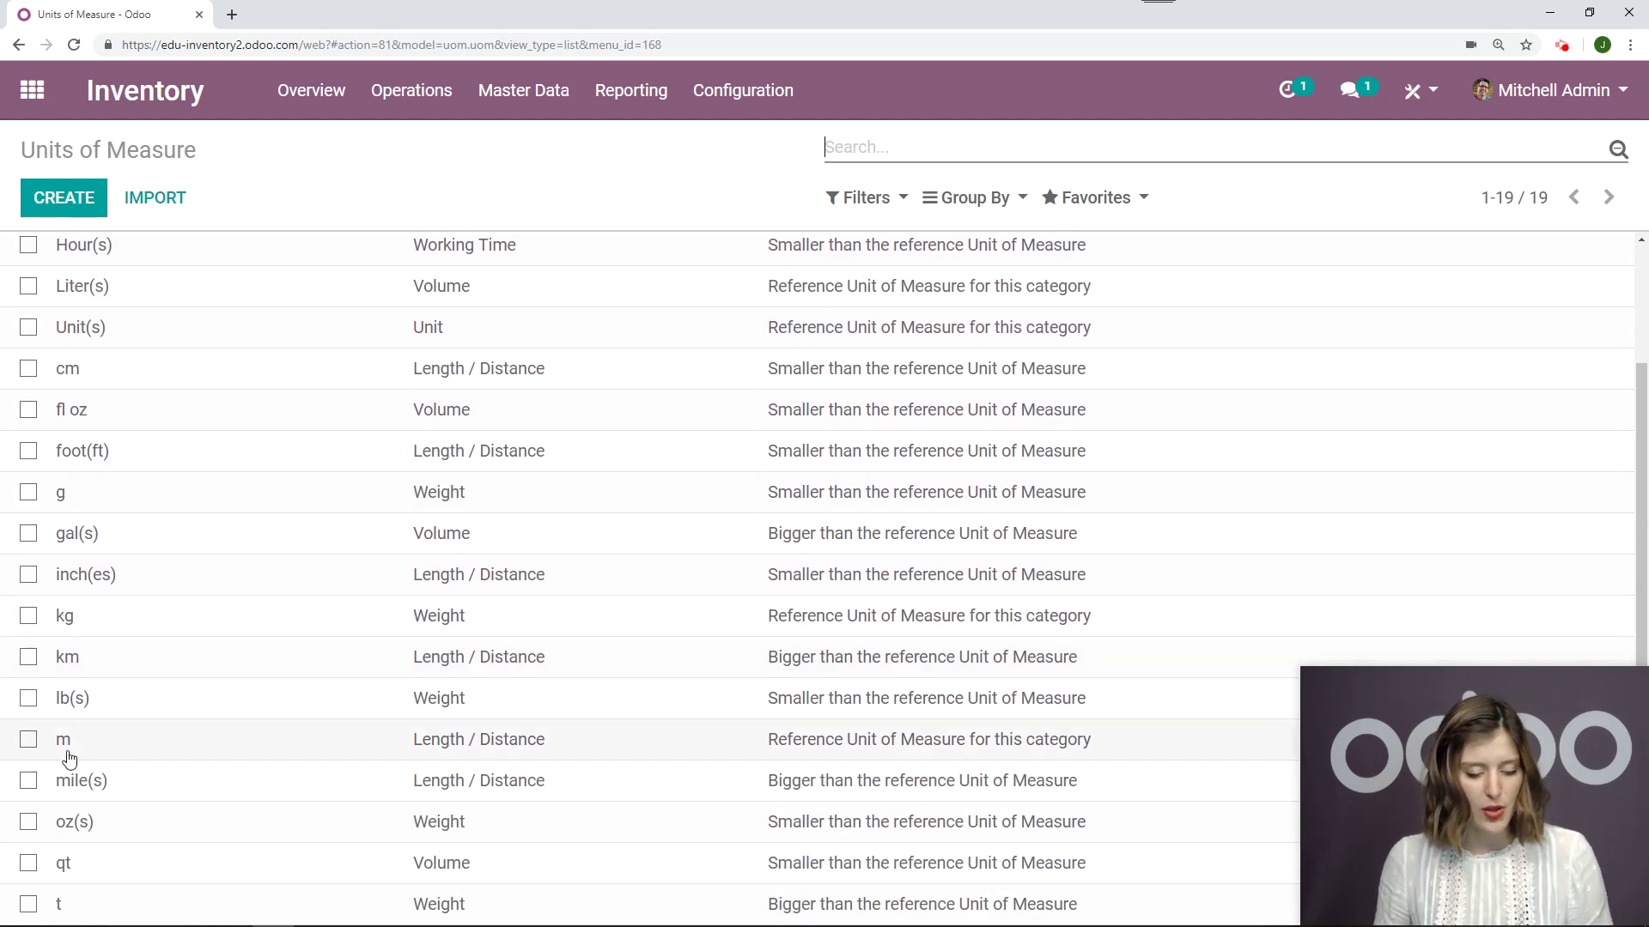
pyautogui.click(282, 737)
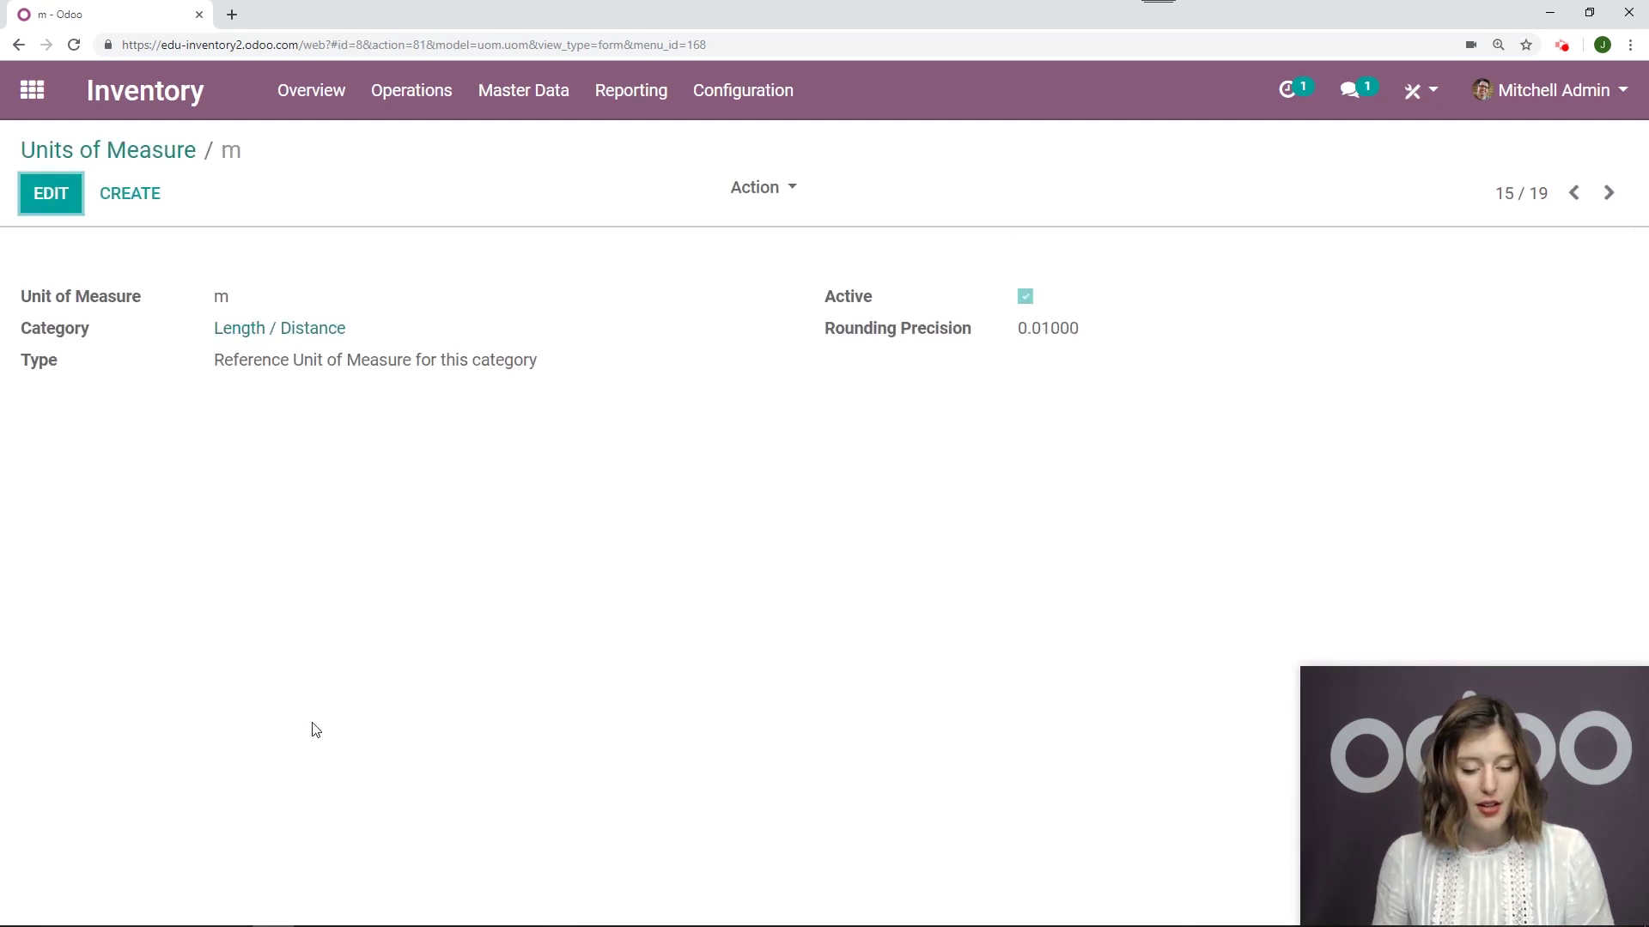
pyautogui.click(52, 194)
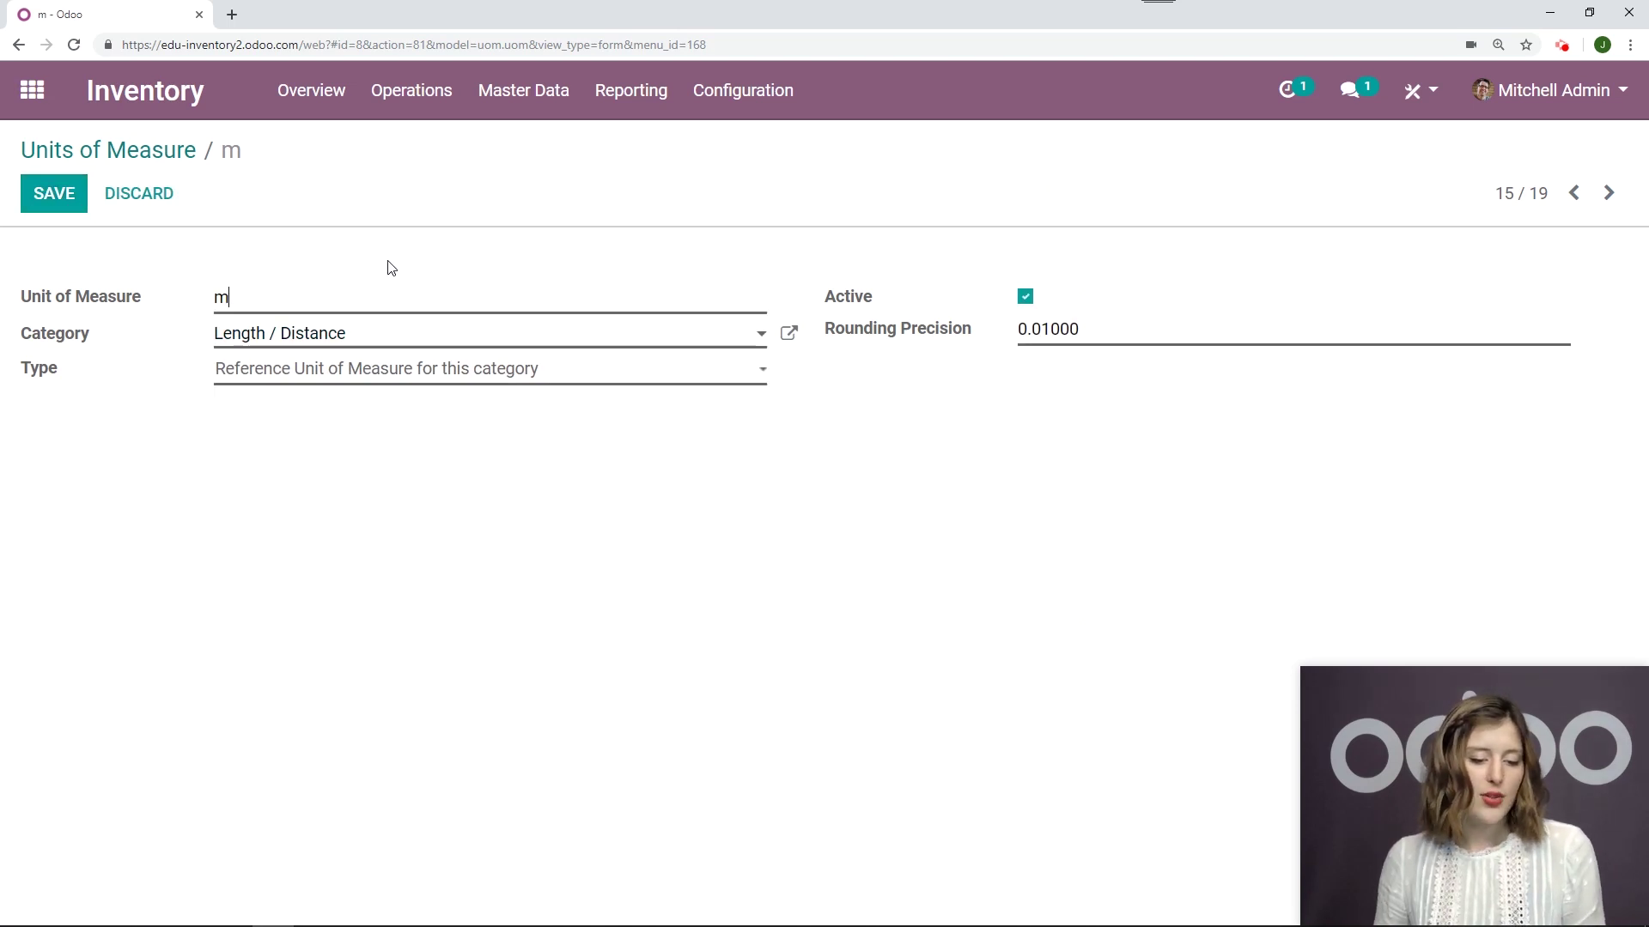
pyautogui.write('eter')
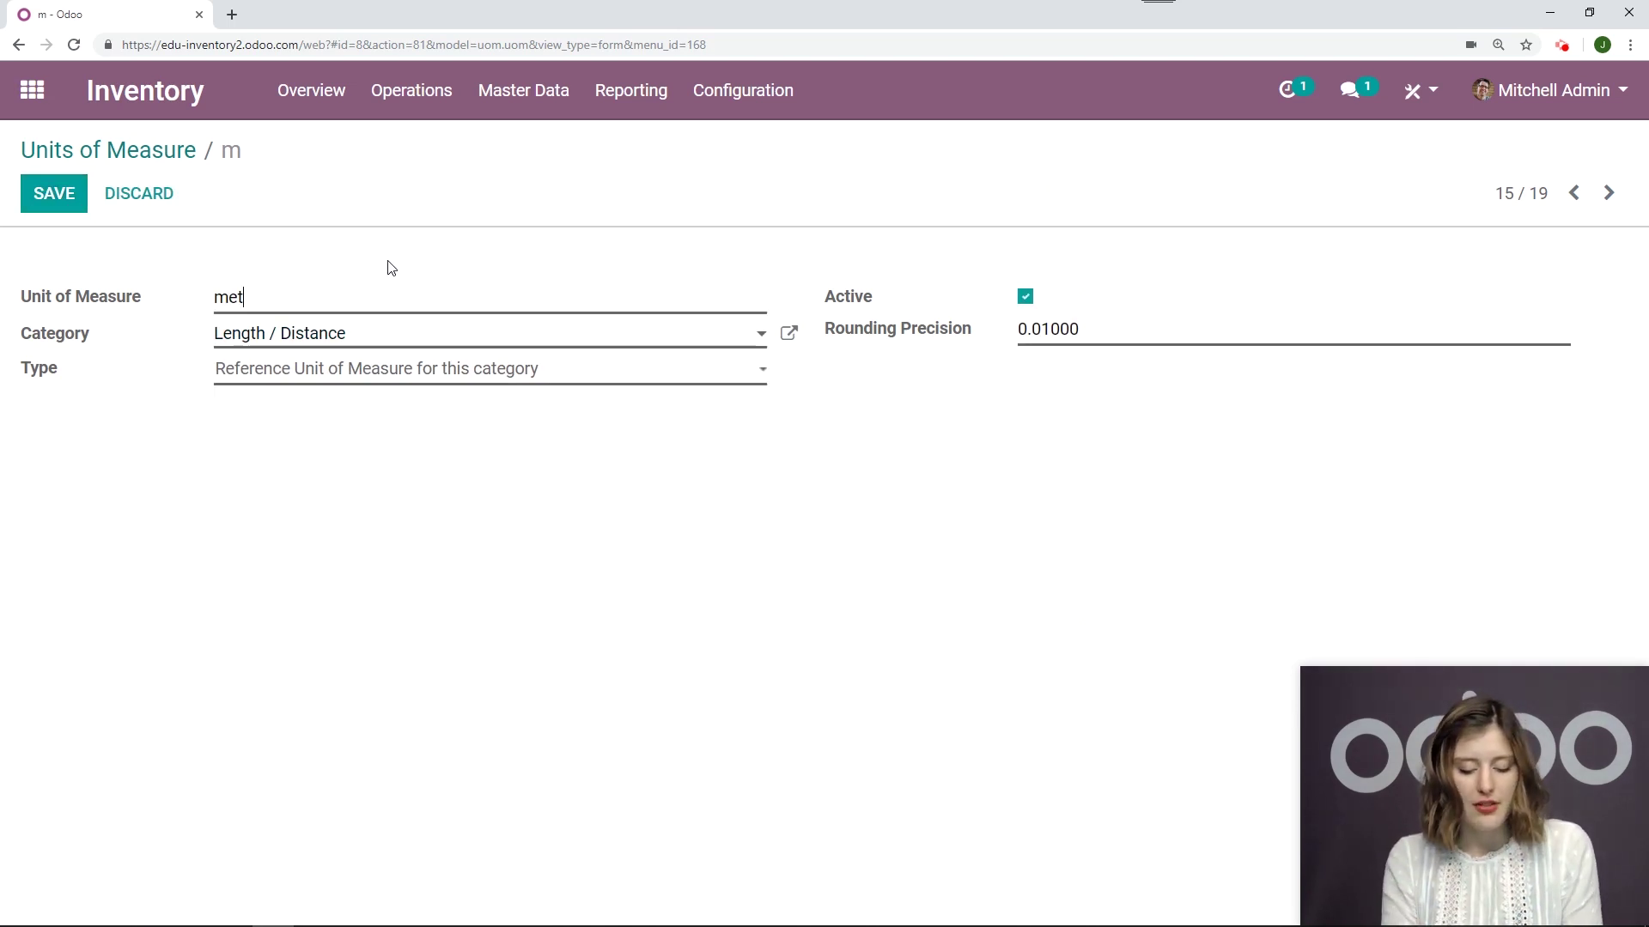
pyautogui.press('BackSpace')
pyautogui.press('BackSpace')
pyautogui.press('BackSpace')
pyautogui.press('BackSpace')
pyautogui.press('BackSpace')
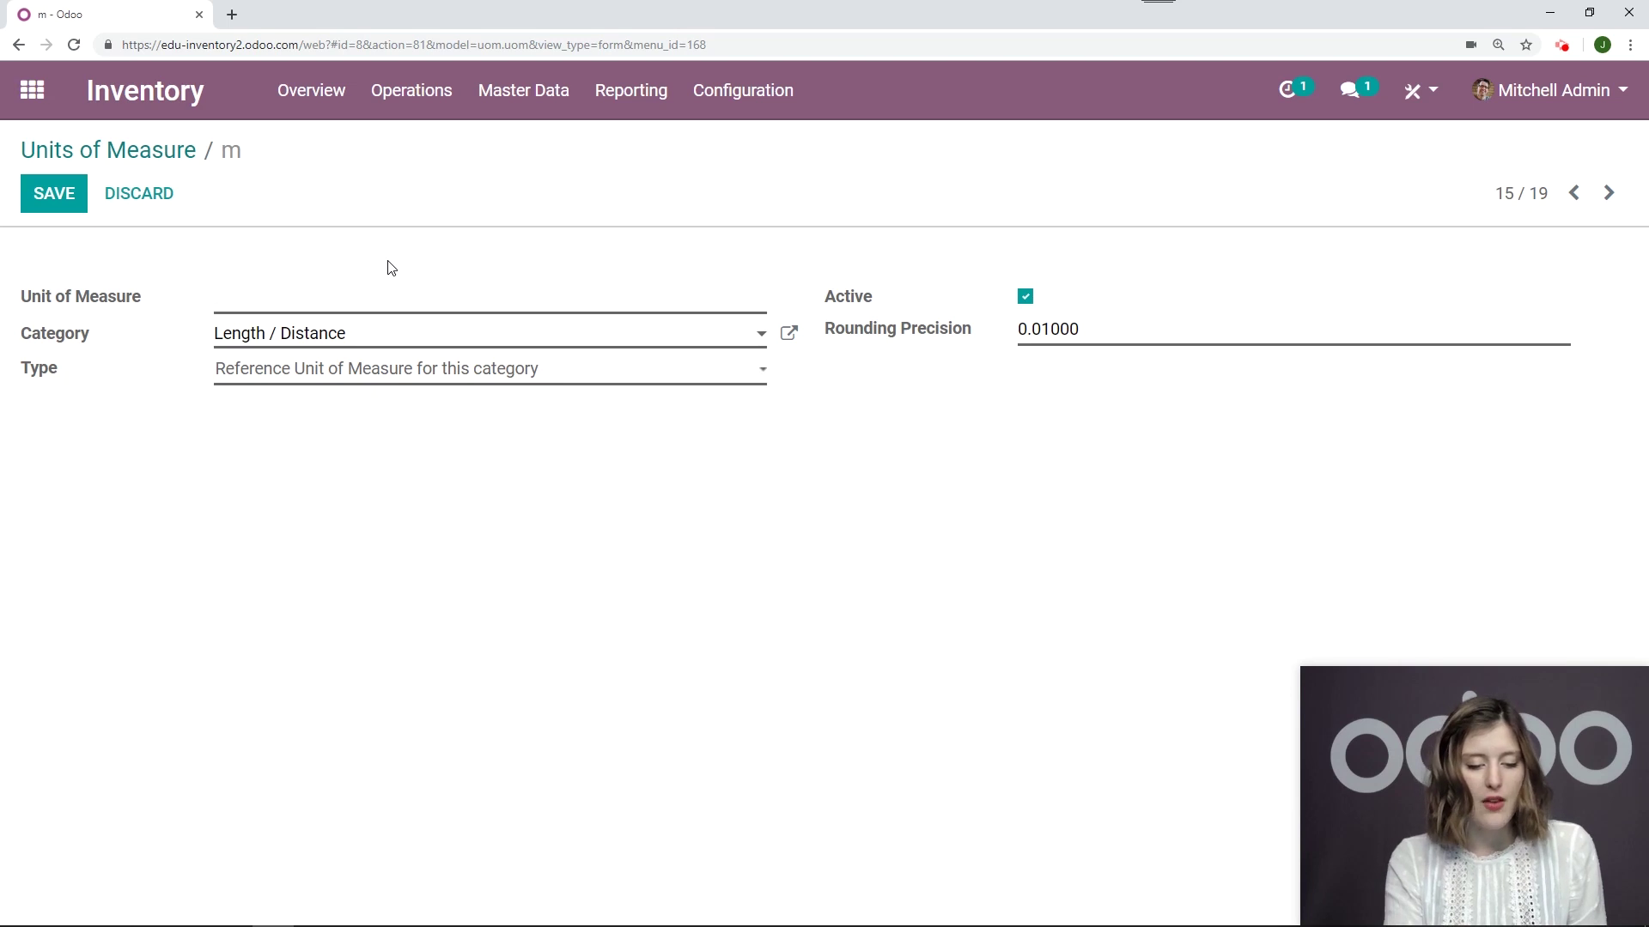
pyautogui.write('m')
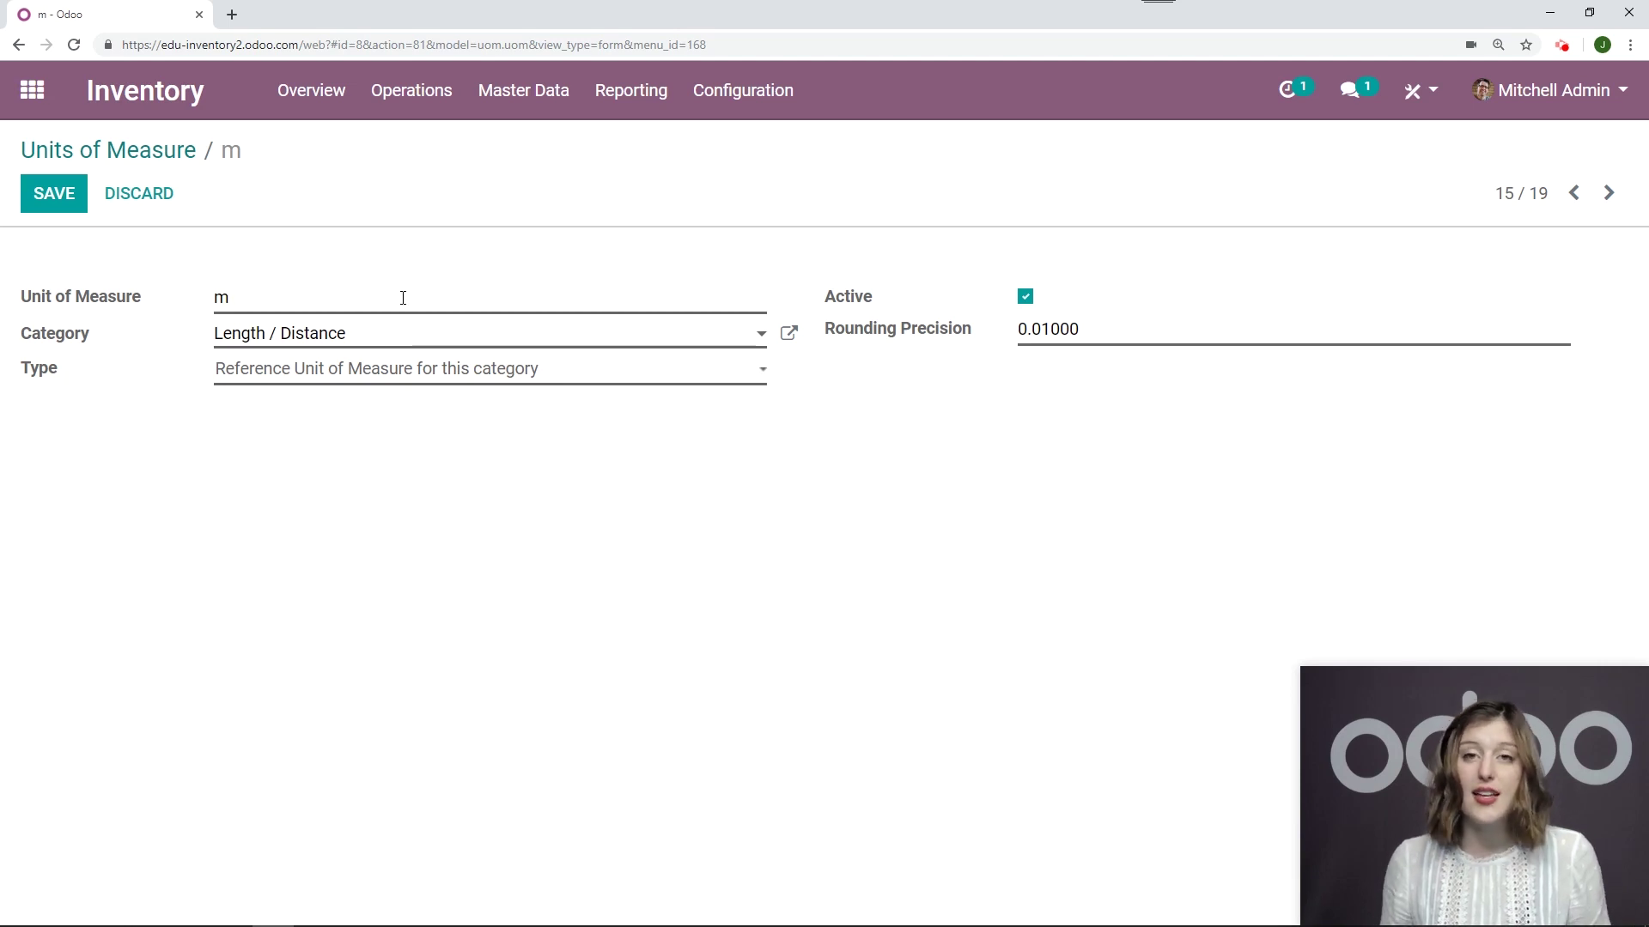
# - Try the type "Bigger than the reference Unit of Measure" on m, examine its ratio, and restore "Reference Unit of Measure for this category"
pyautogui.click(468, 337)
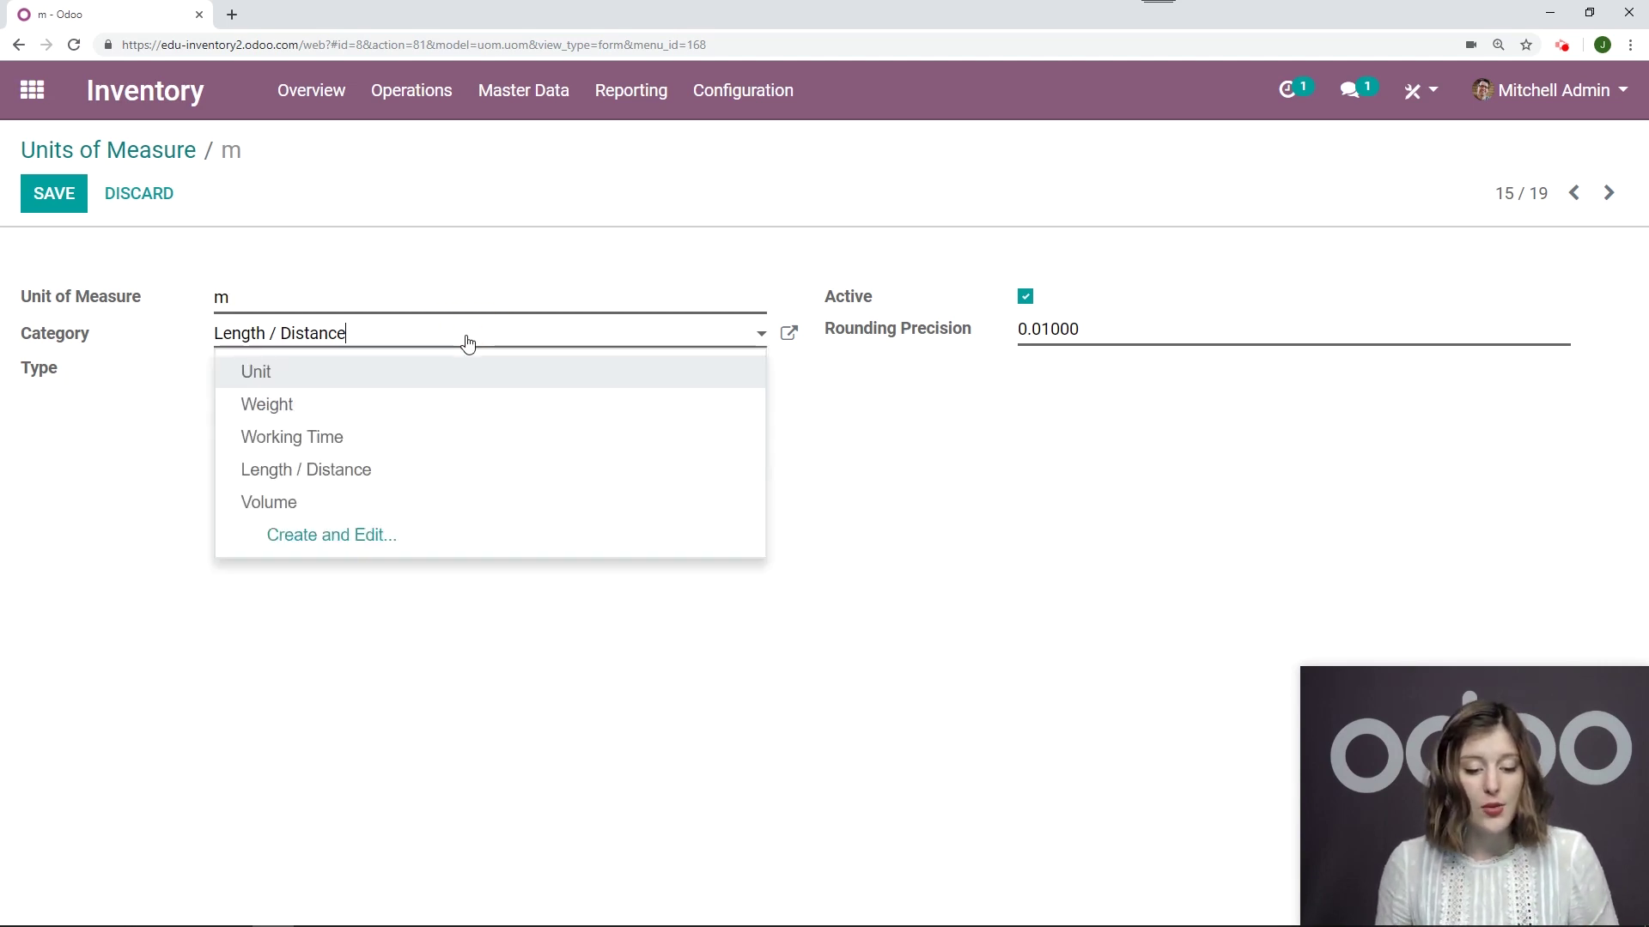
pyautogui.click(48, 382)
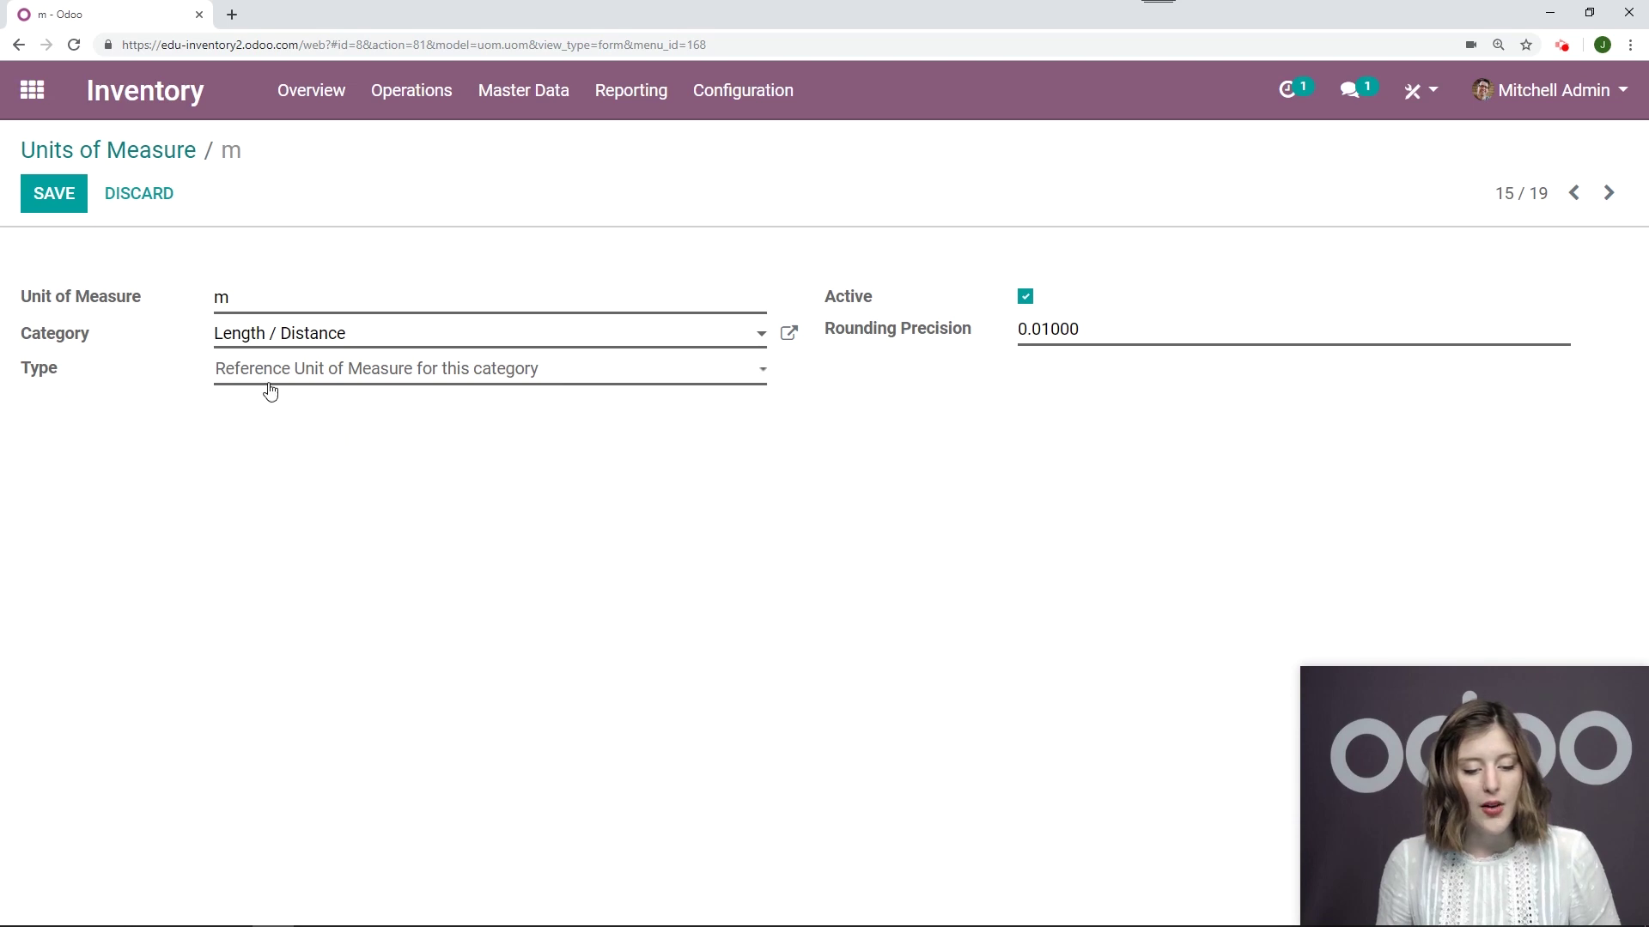
pyautogui.click(507, 382)
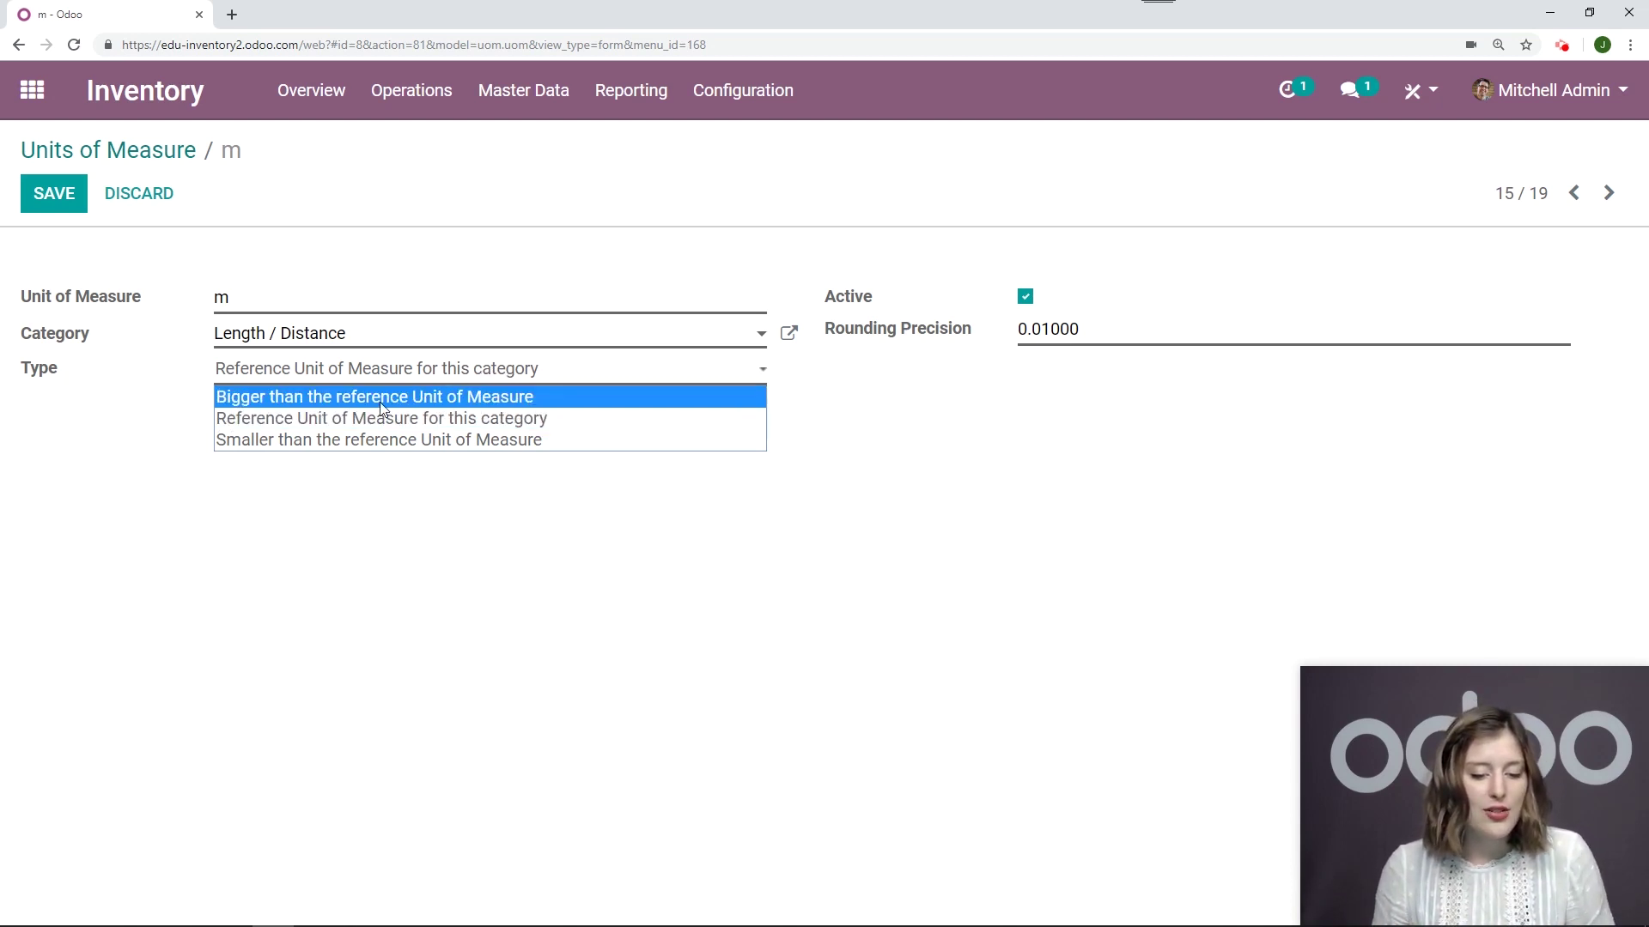
pyautogui.click(261, 399)
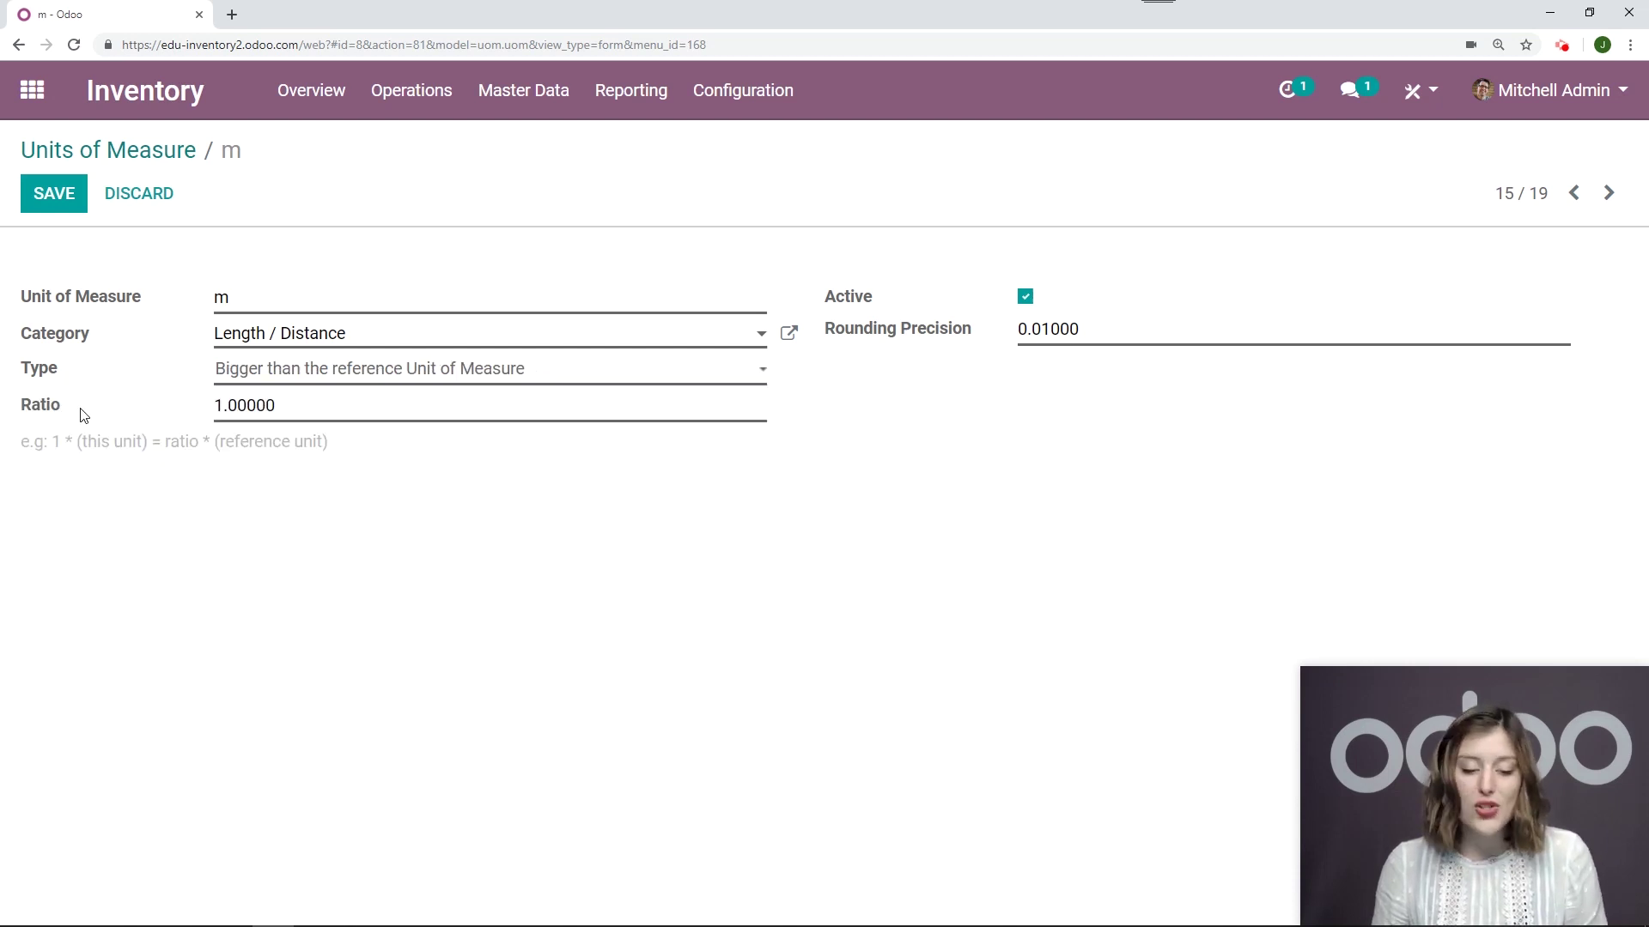
pyautogui.moveTo(62, 411); pyautogui.dragTo(33, 413)
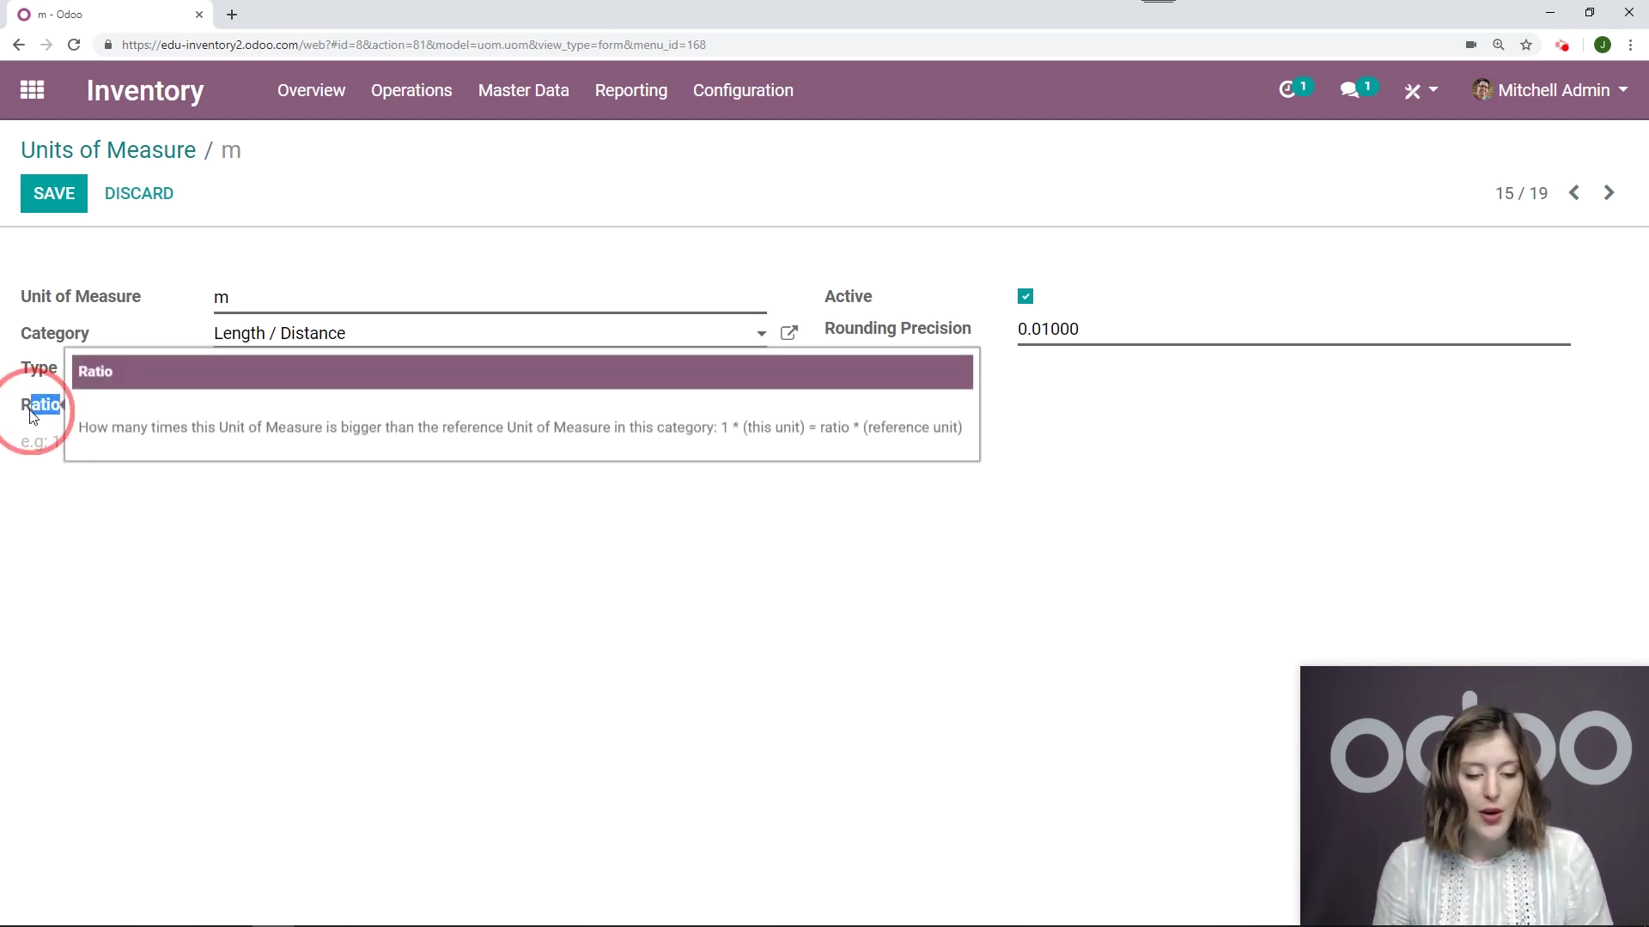
pyautogui.click(193, 578)
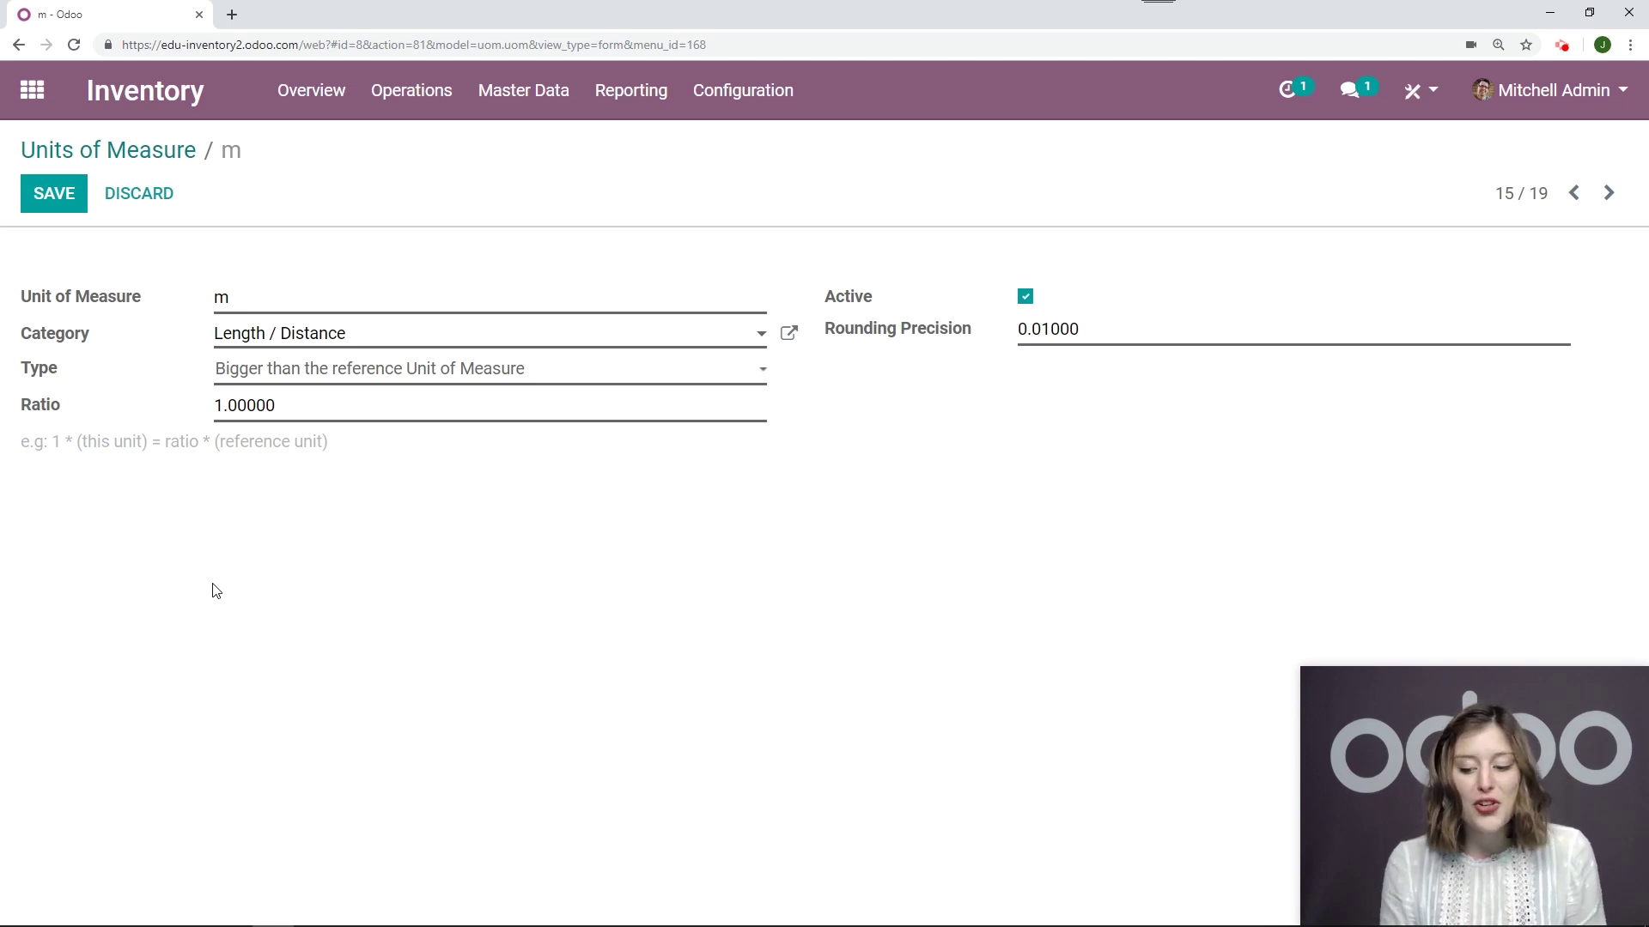
pyautogui.moveTo(334, 446); pyautogui.dragTo(118, 530)
pyautogui.click(121, 529)
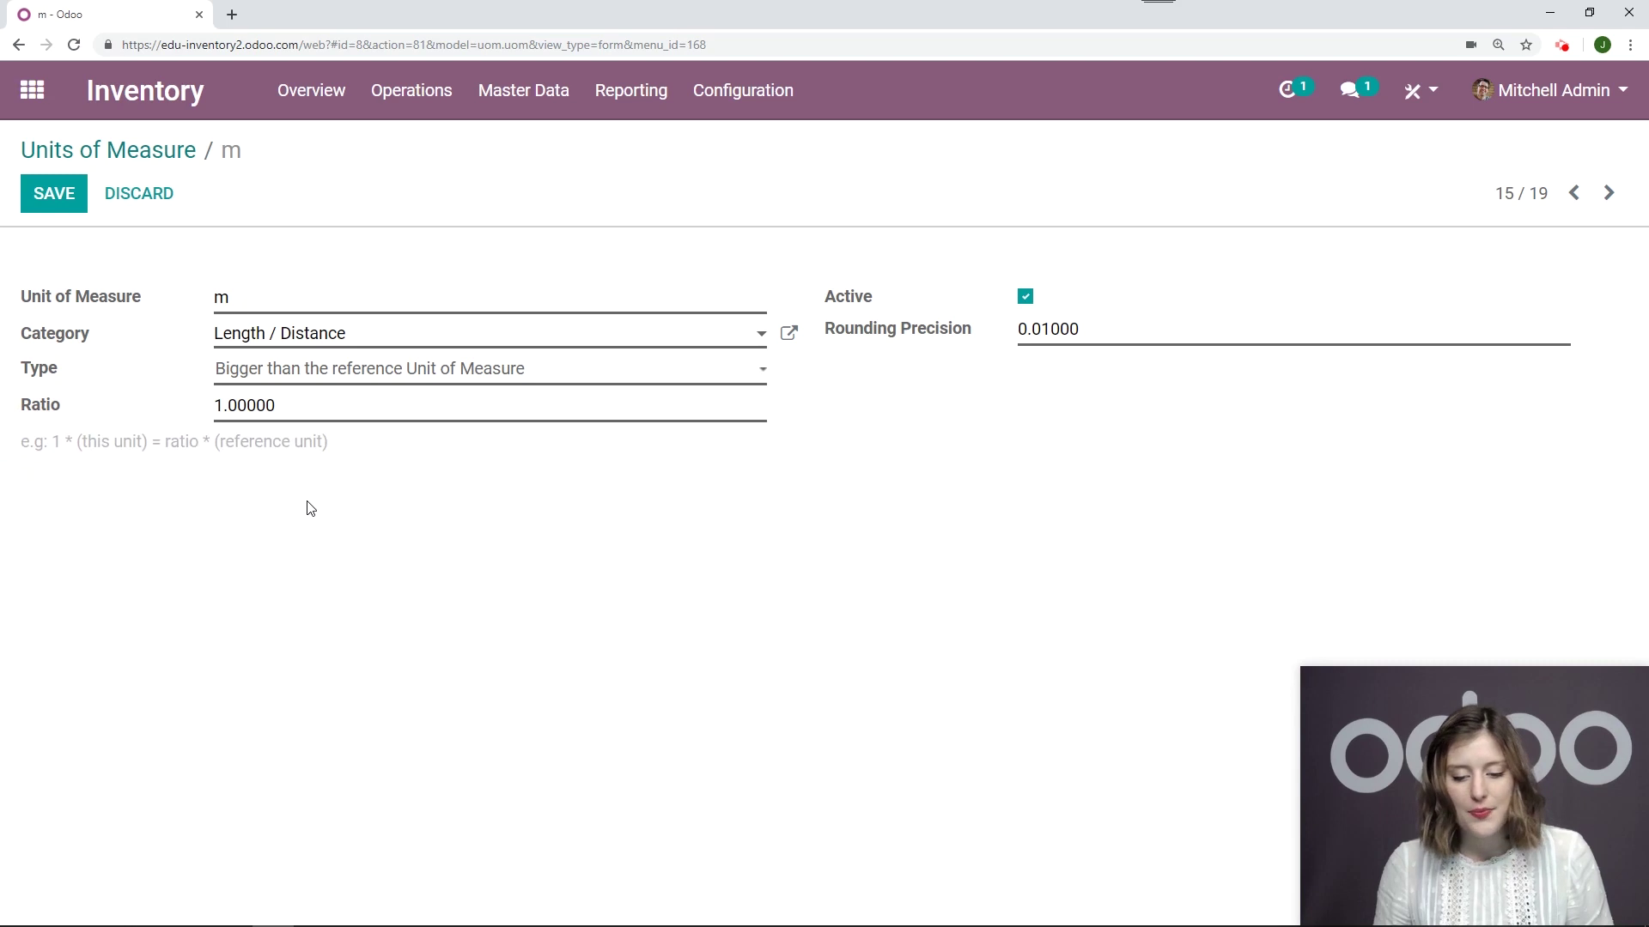
pyautogui.click(330, 391)
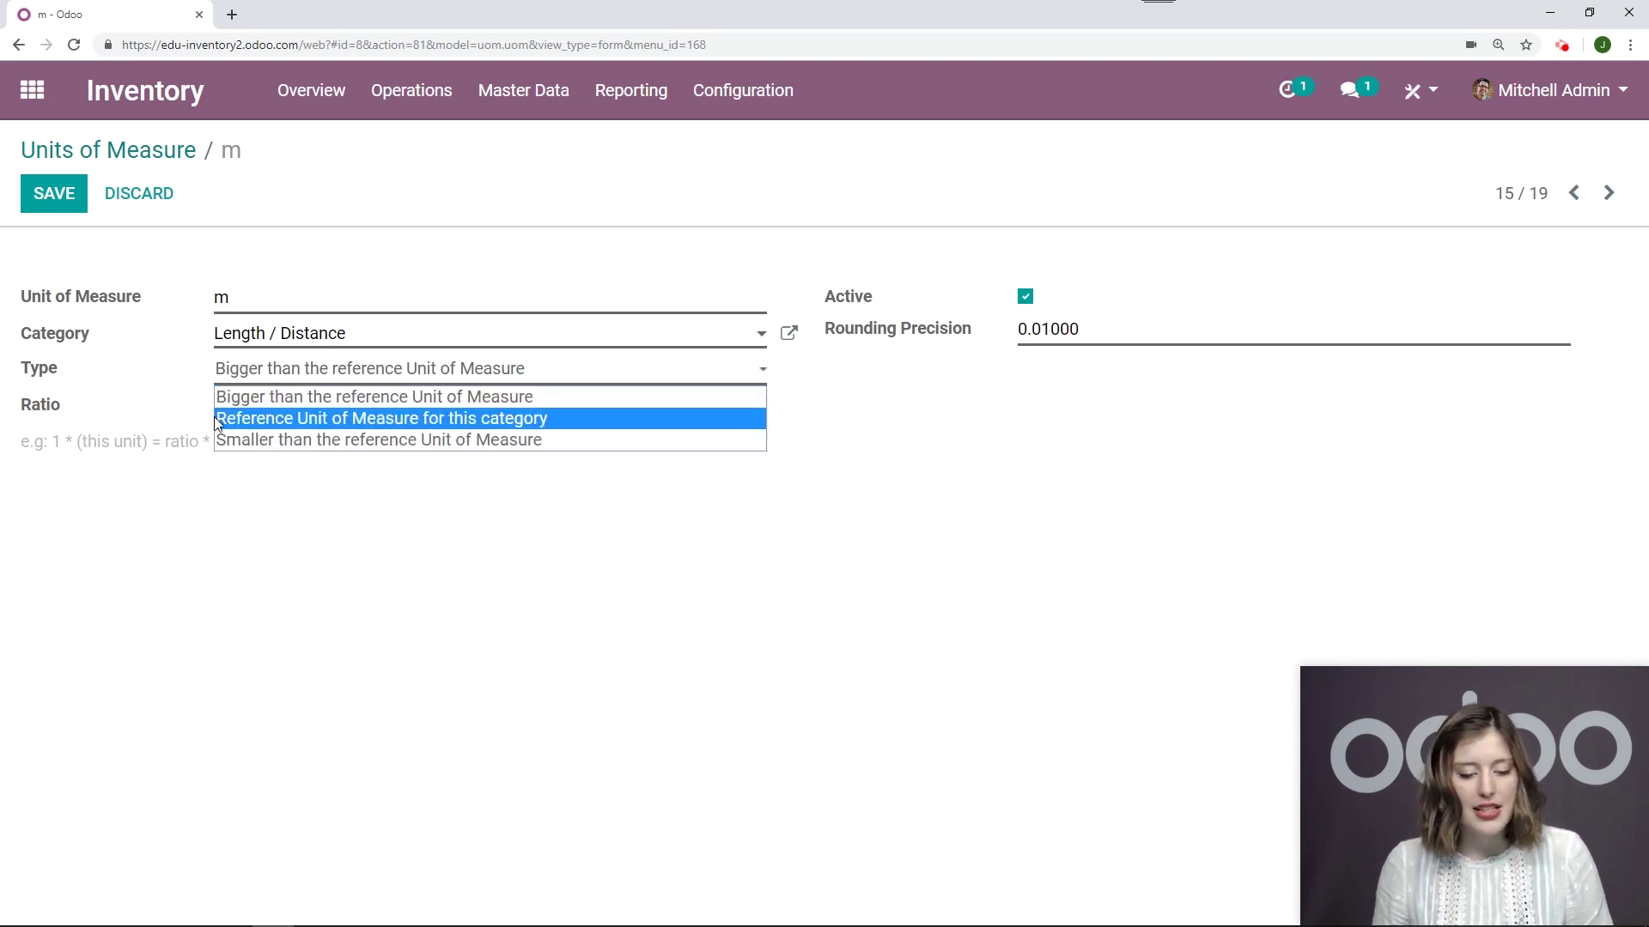
pyautogui.click(525, 421)
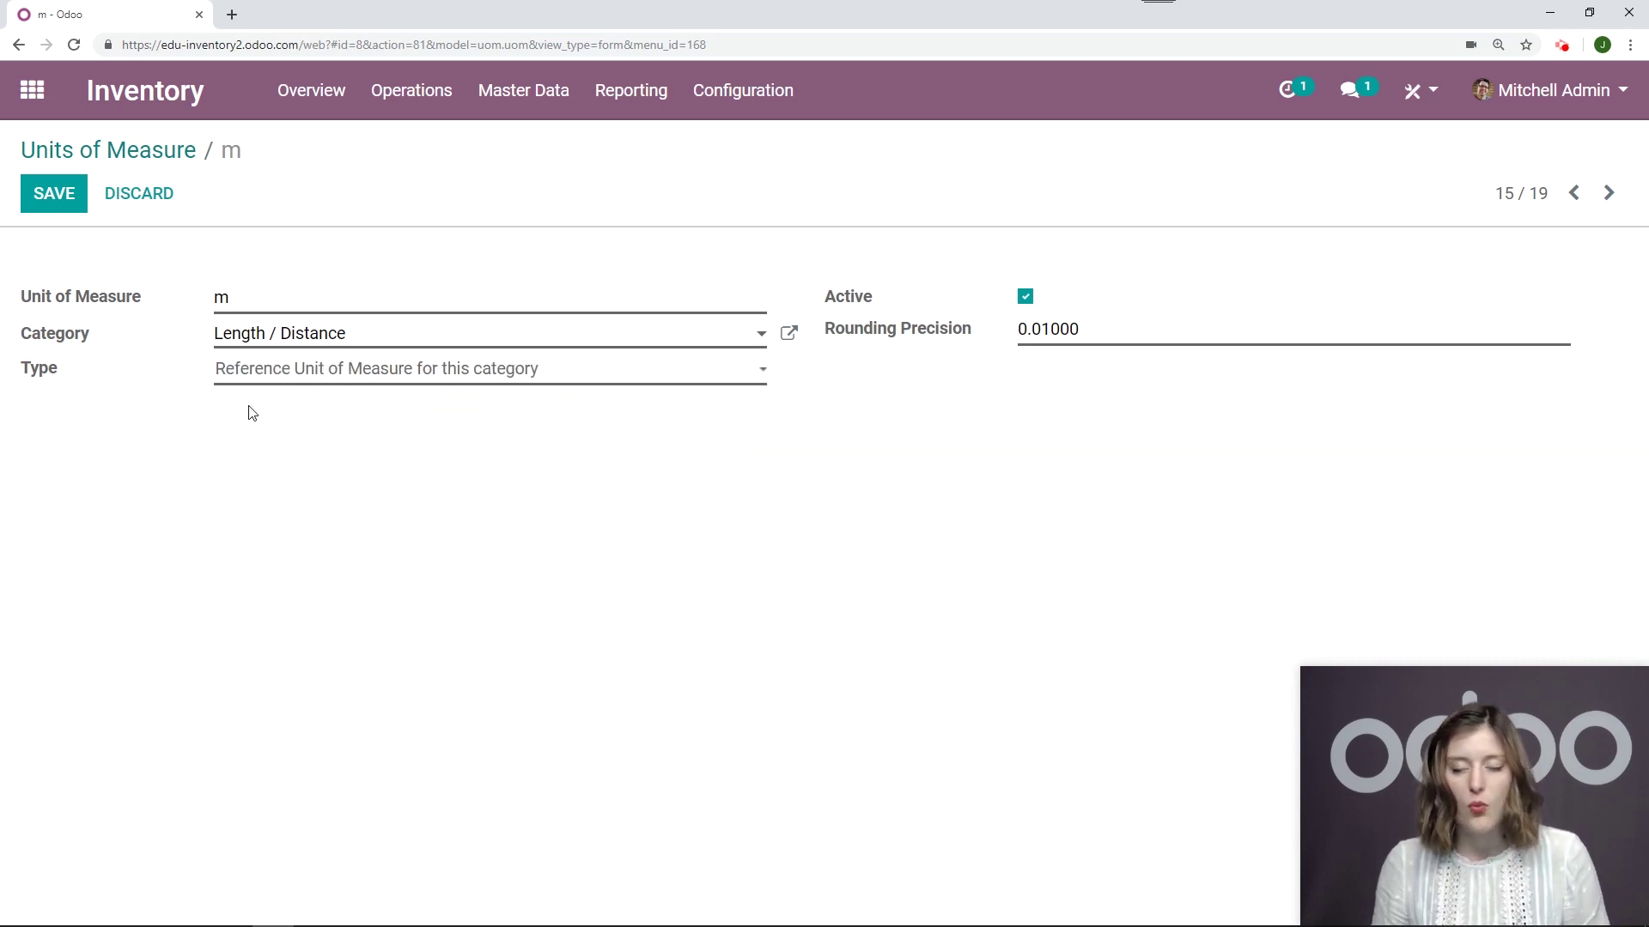
# - Try the type "Smaller than the reference Unit of Measure" on m and switch back to "Reference Unit of Measure for this category"
pyautogui.click(251, 371)
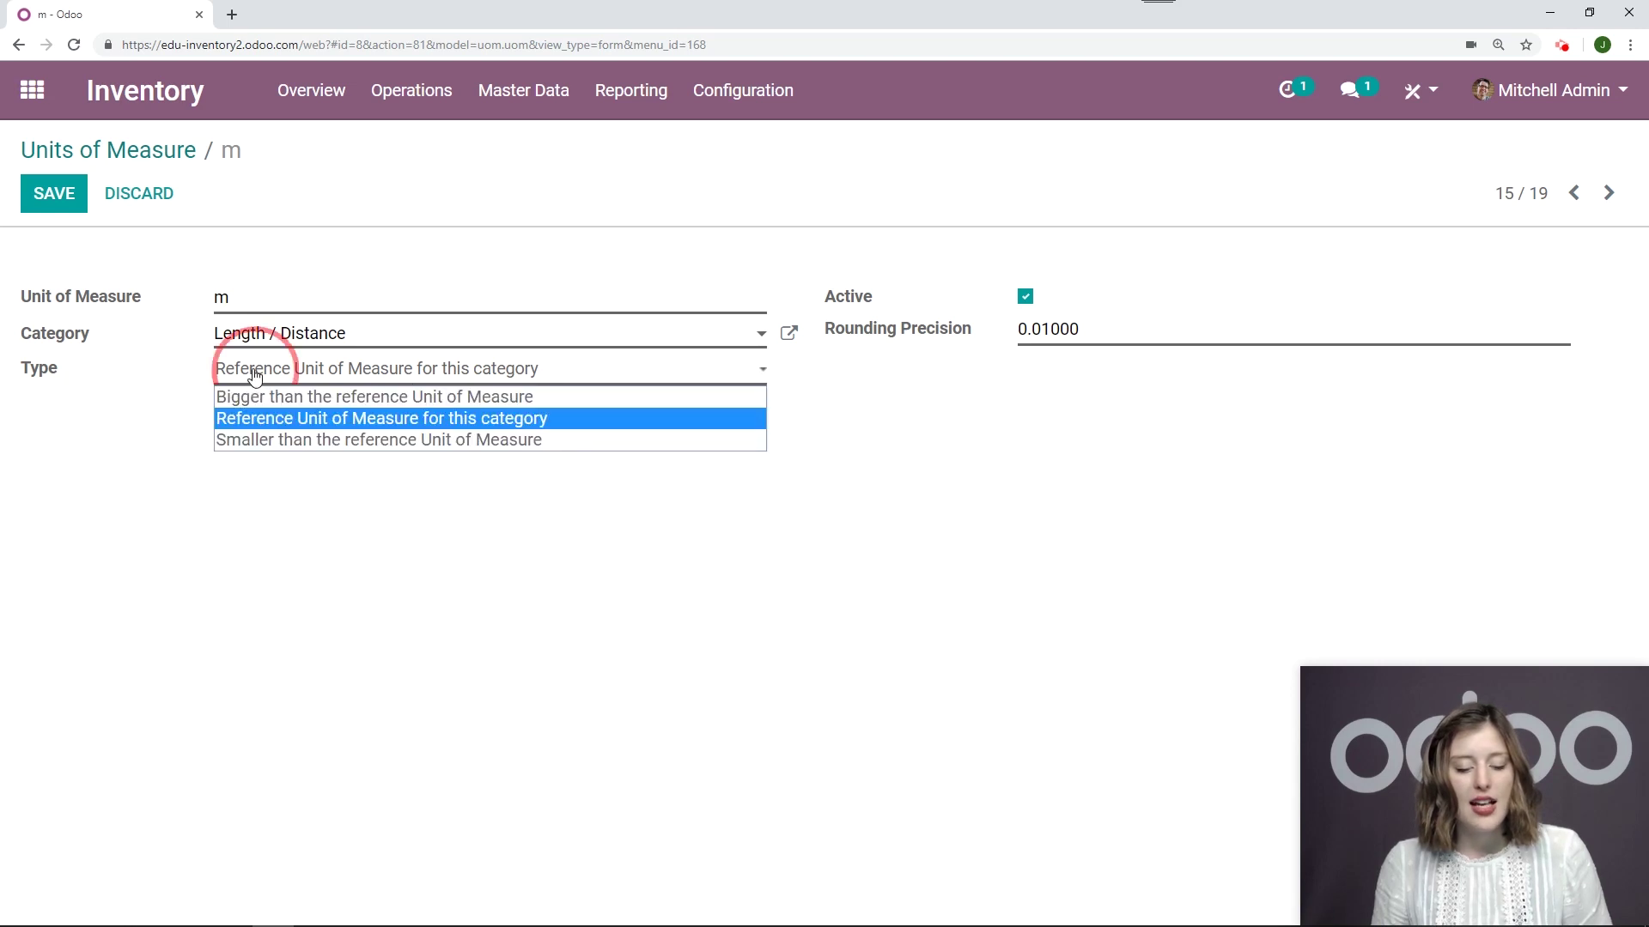
pyautogui.click(240, 439)
pyautogui.click(300, 372)
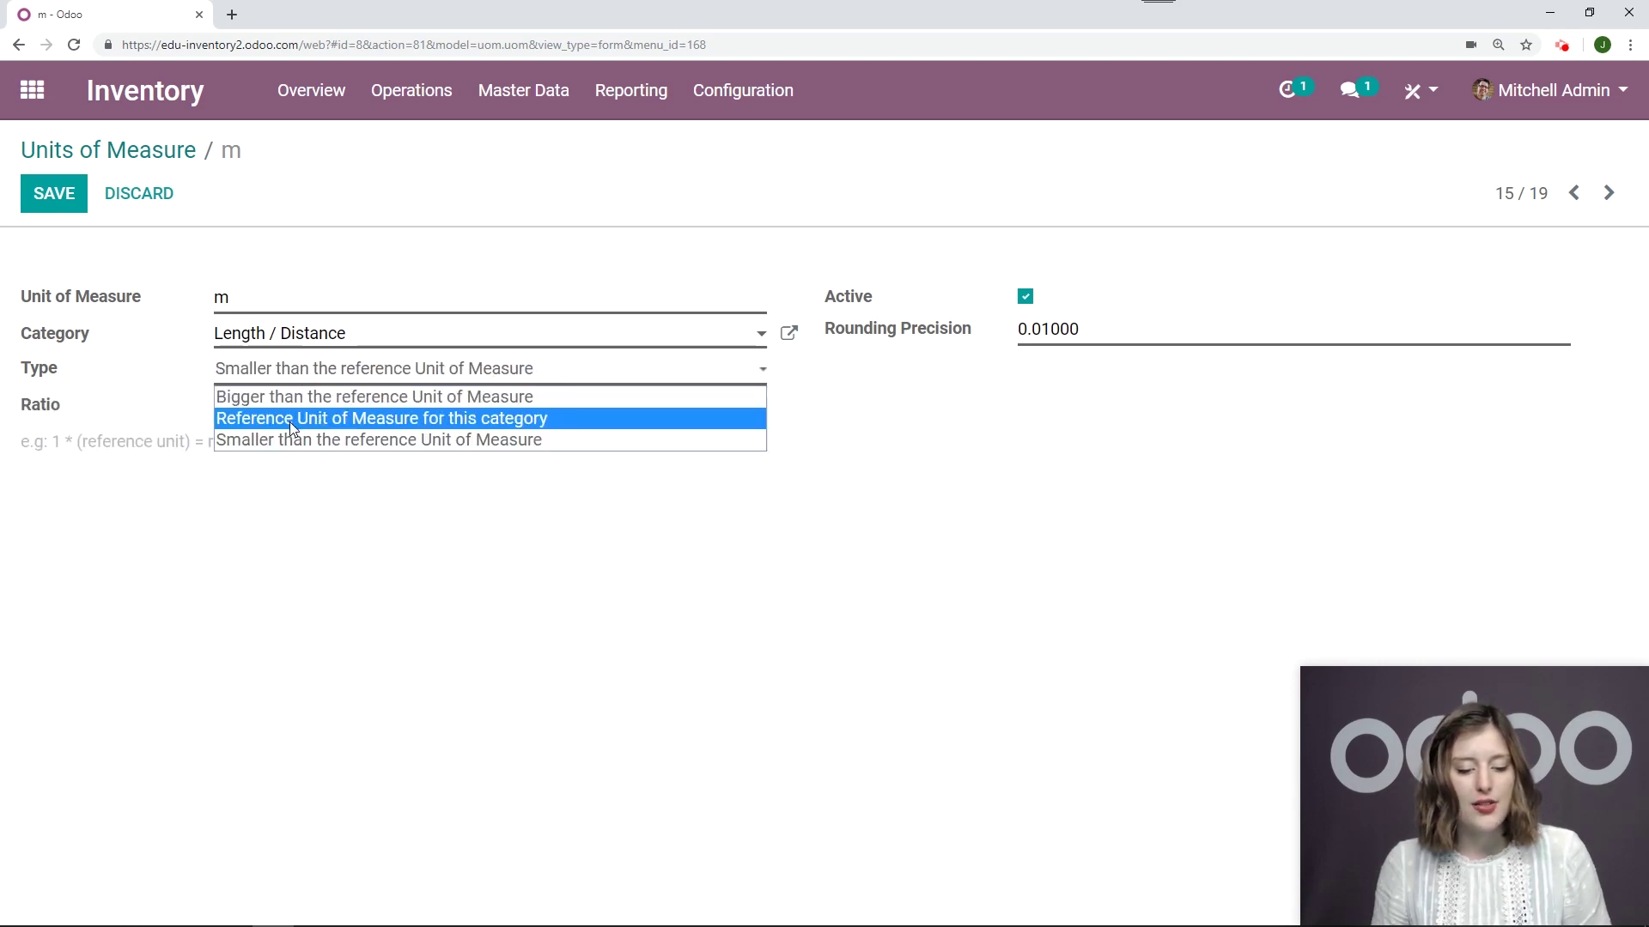
pyautogui.click(290, 419)
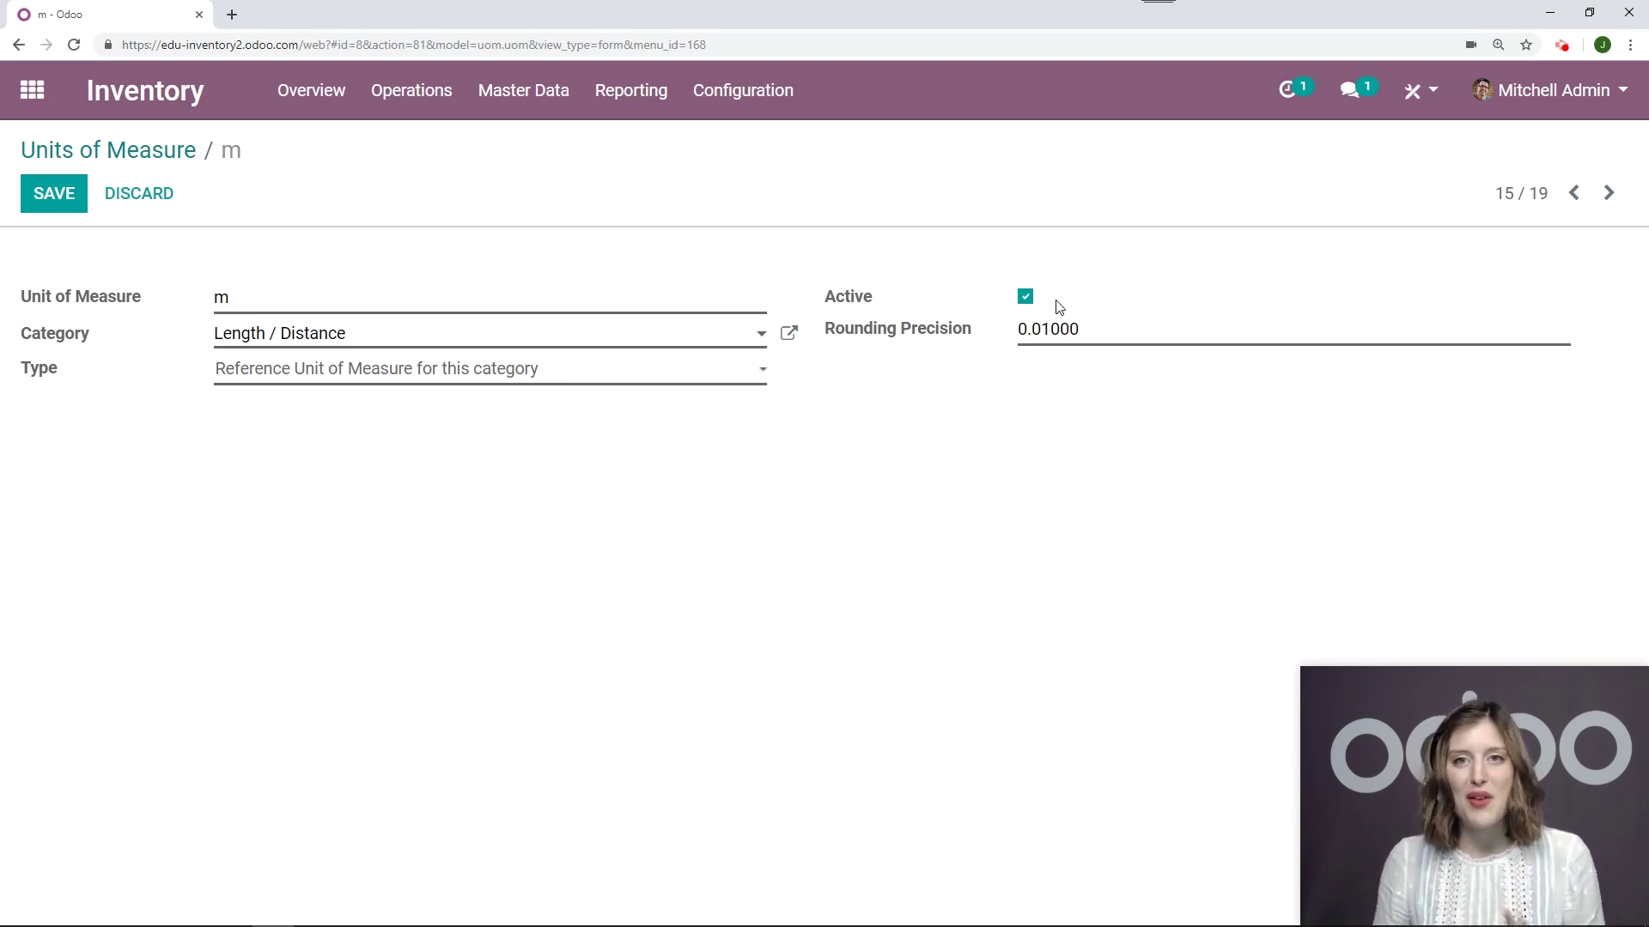
# - Save the unit m and open the record of the cm unit to examine its type and ratio
pyautogui.doubleClick(1034, 328)
pyautogui.click(1017, 389)
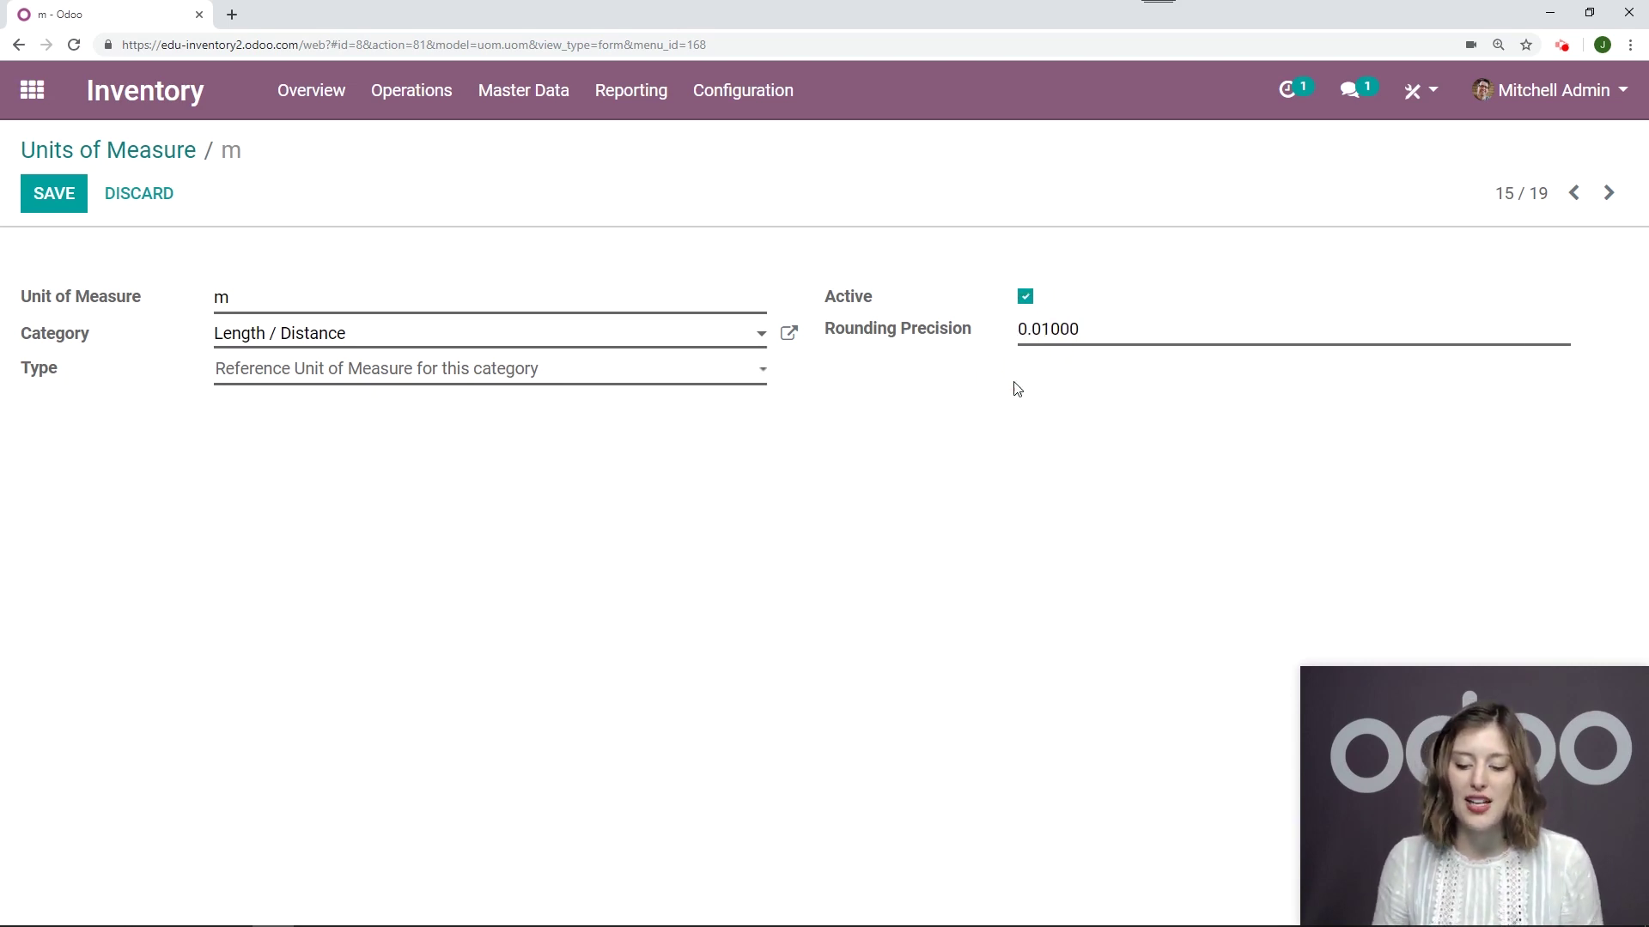
pyautogui.click(57, 205)
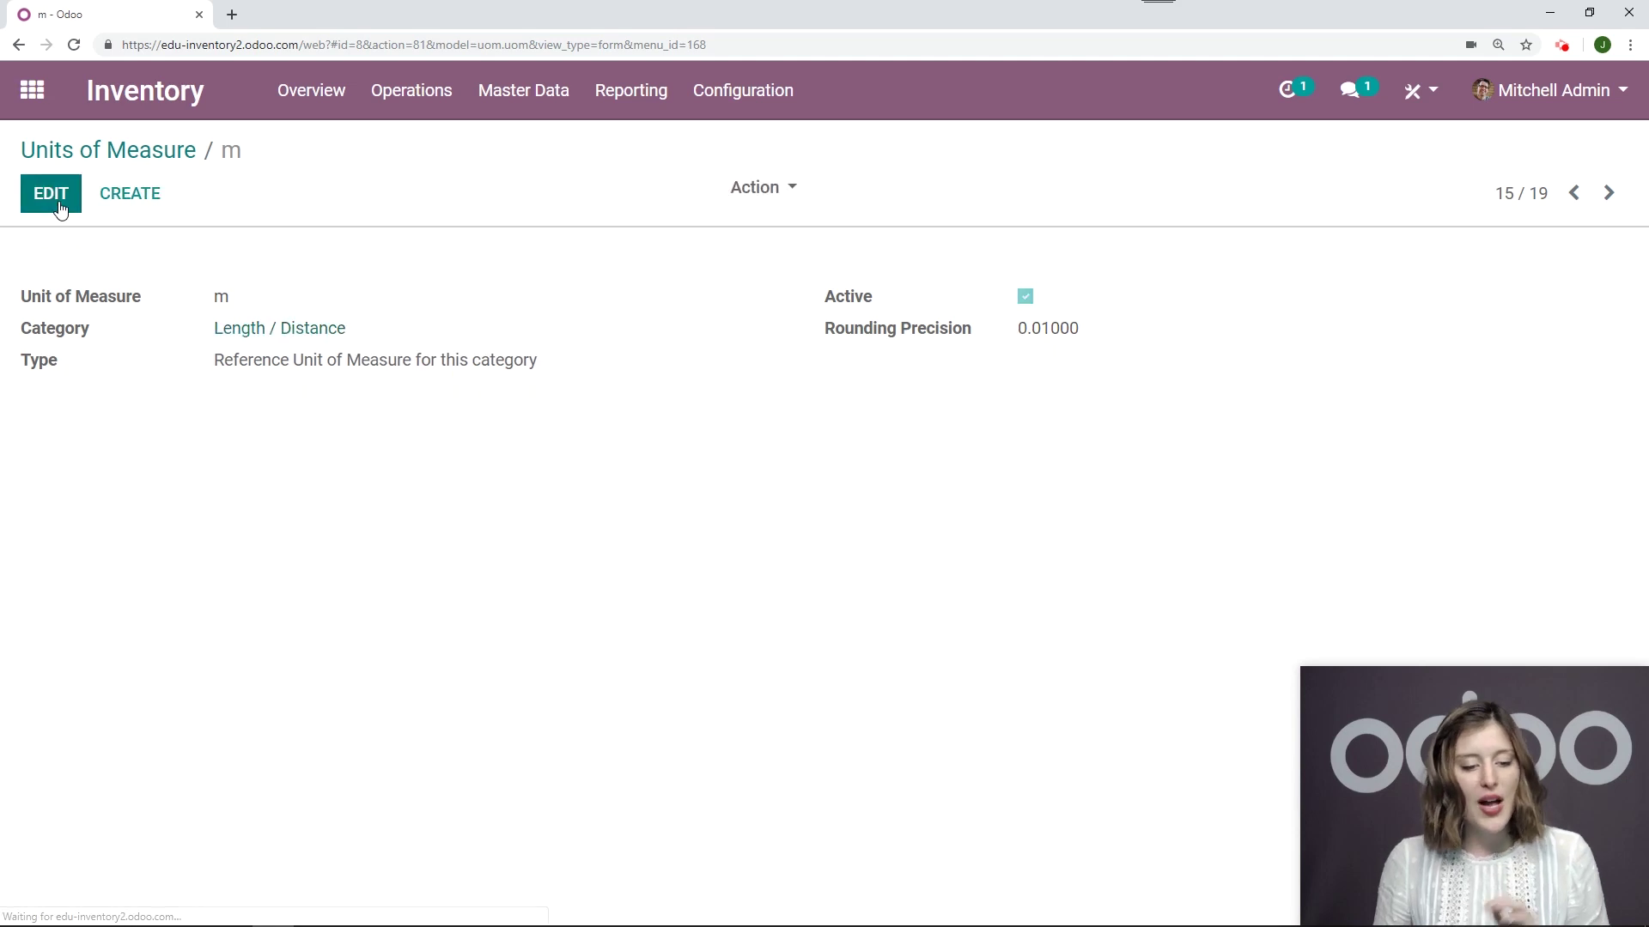
pyautogui.click(120, 152)
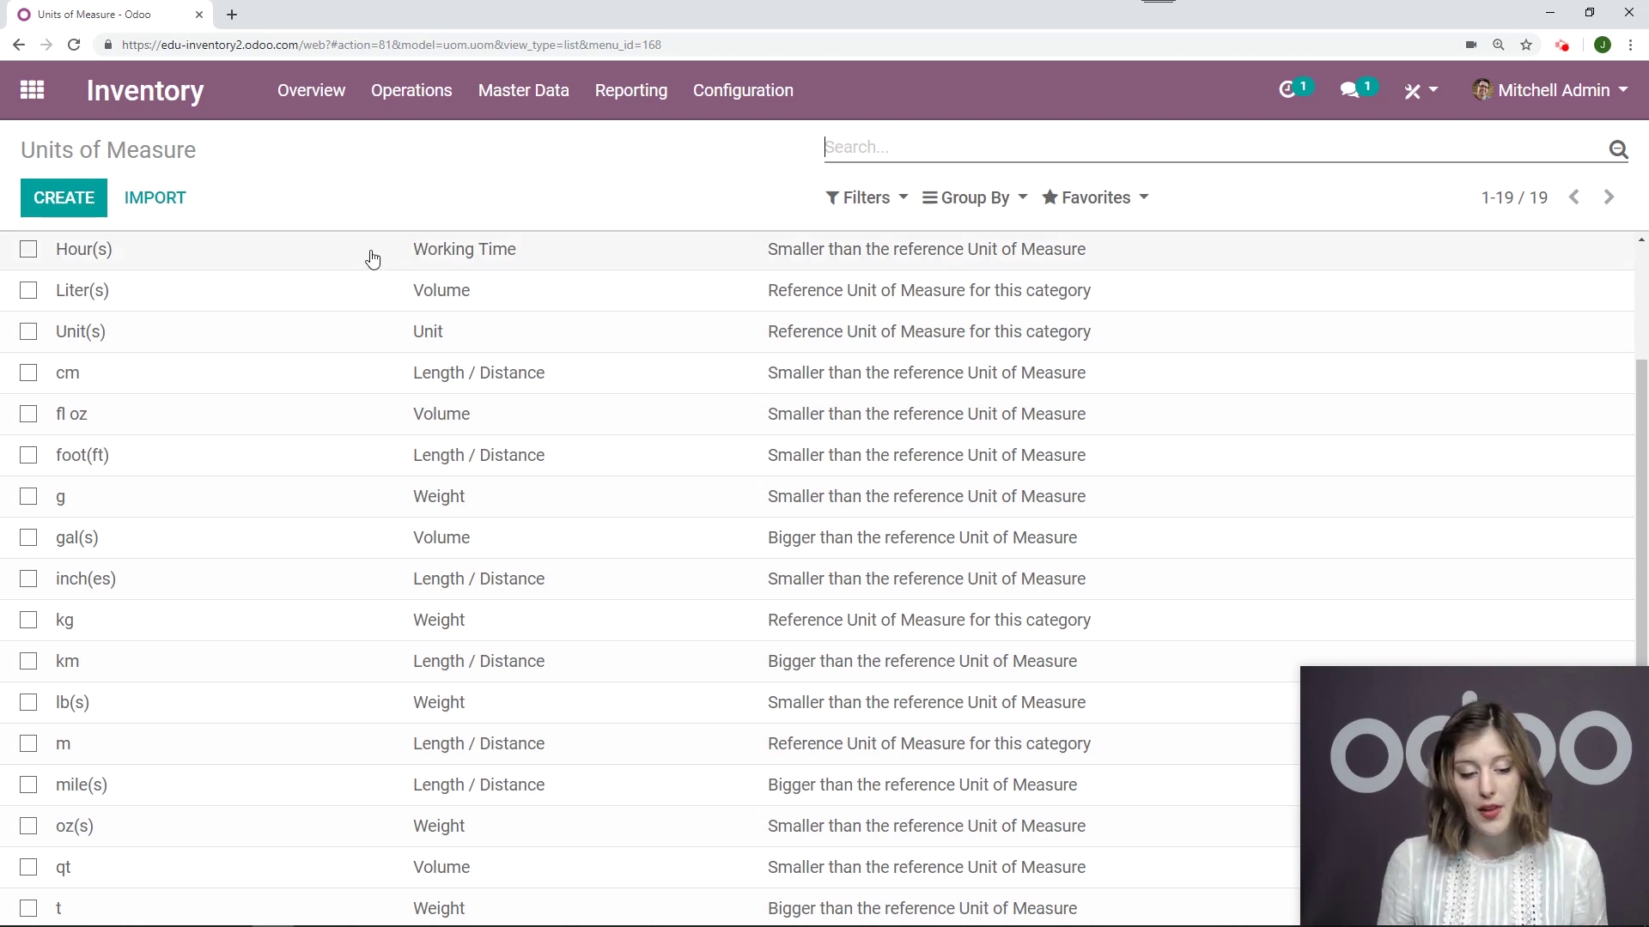
pyautogui.click(165, 392)
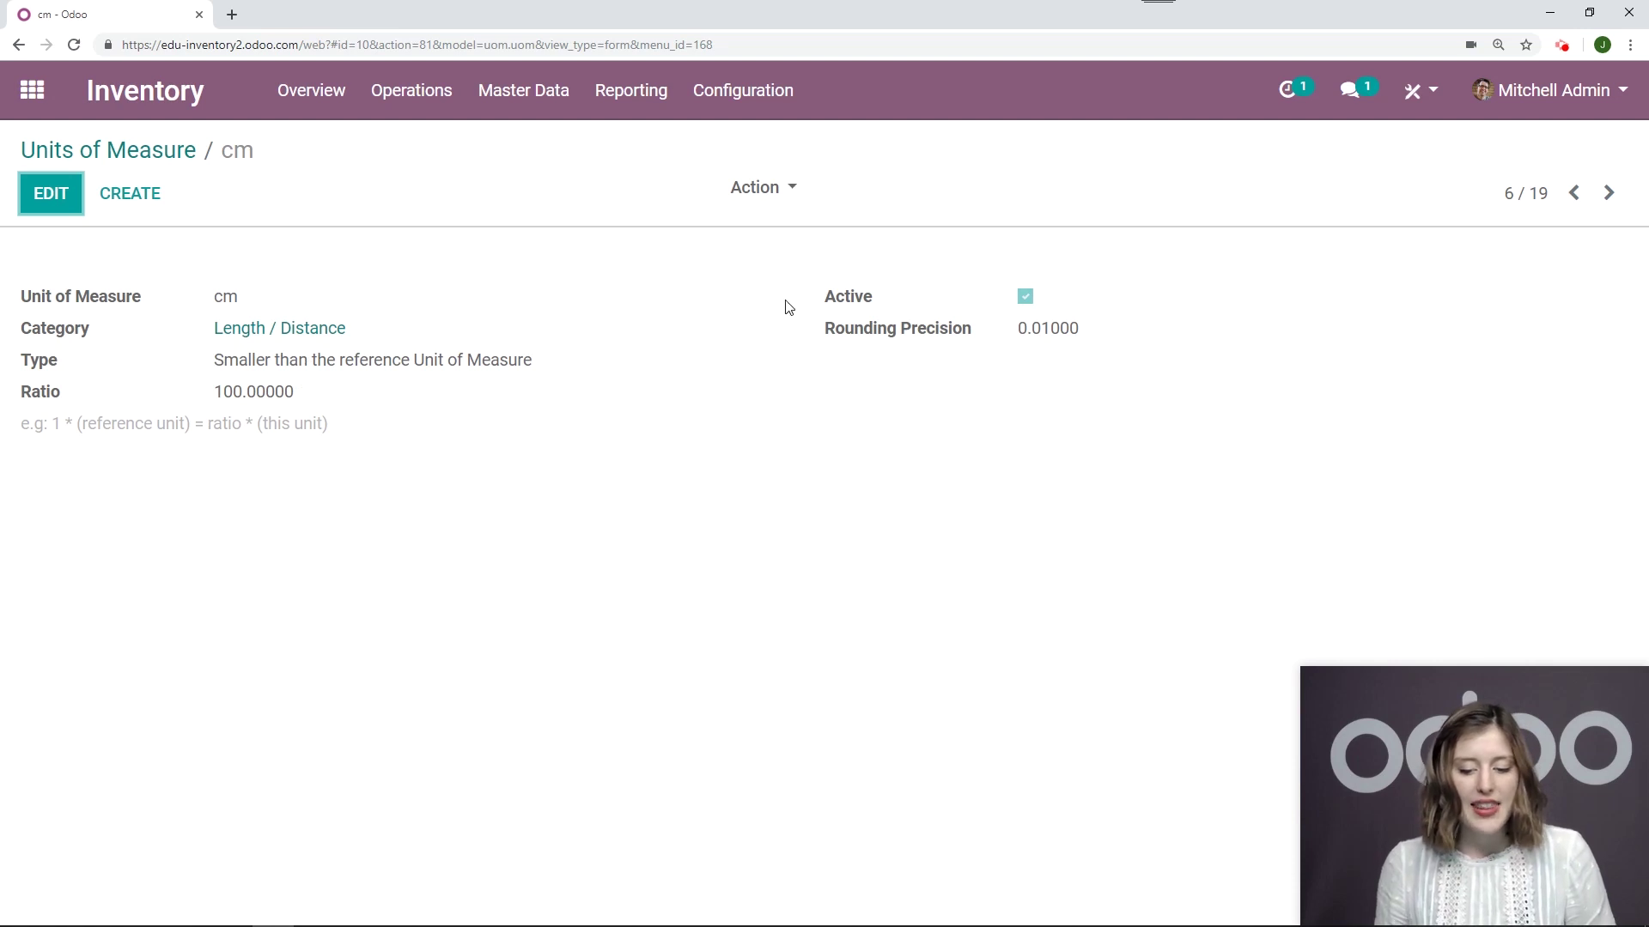
# - Create a unit of measure named Roll 250 in the Length / Distance category
pyautogui.click(138, 197)
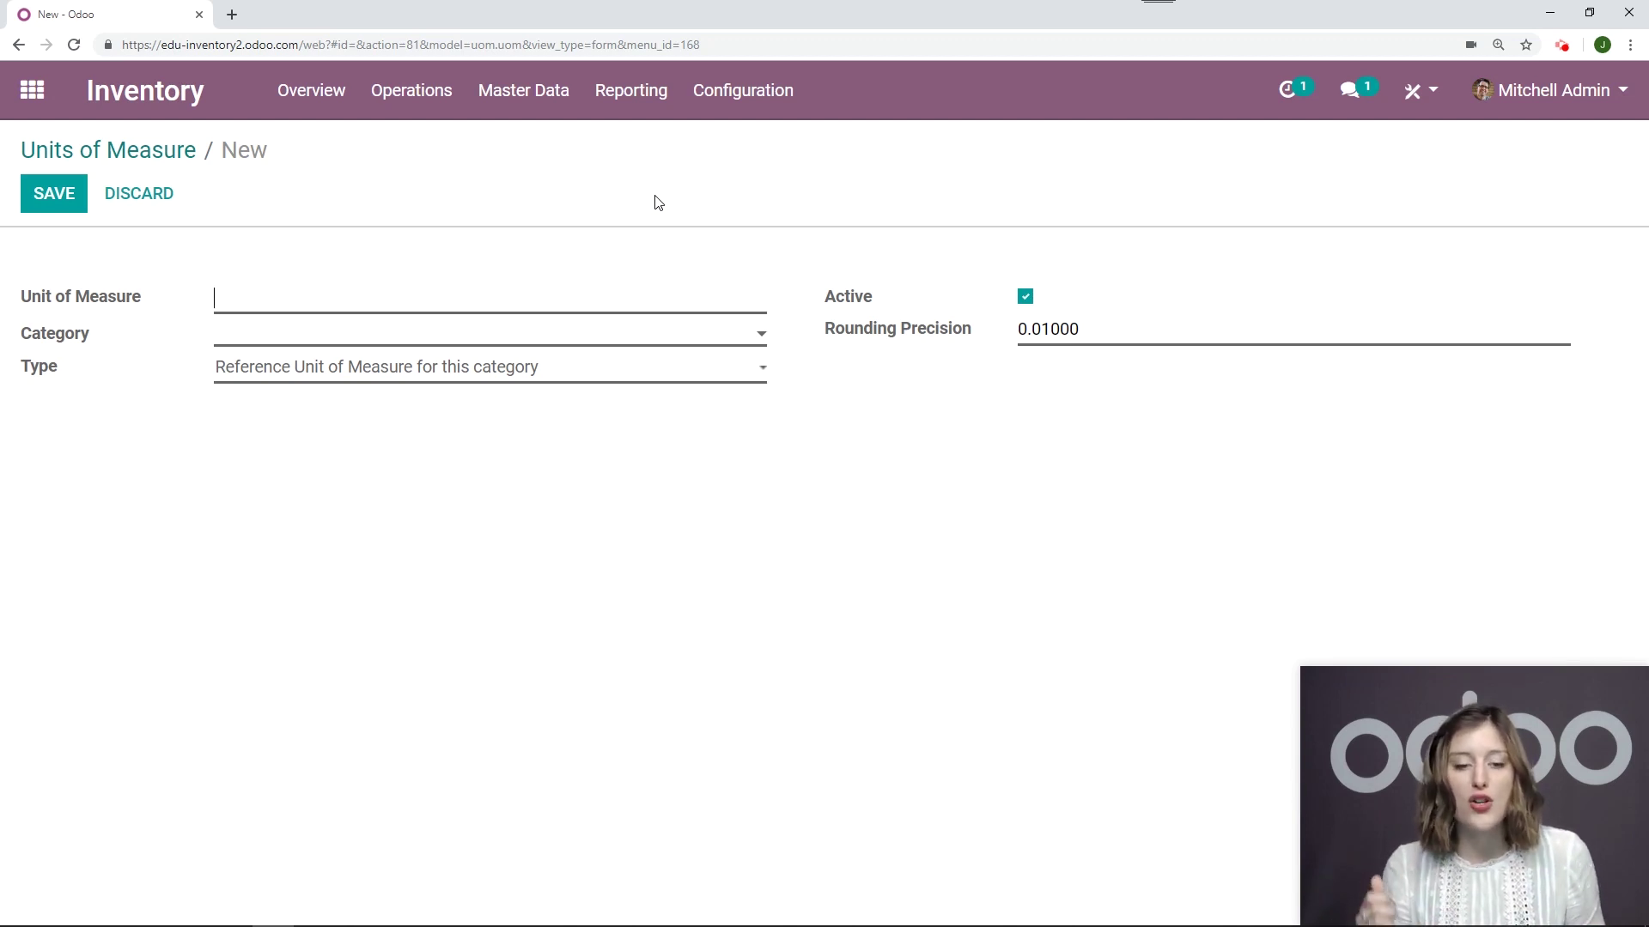
pyautogui.write('Roll 250')
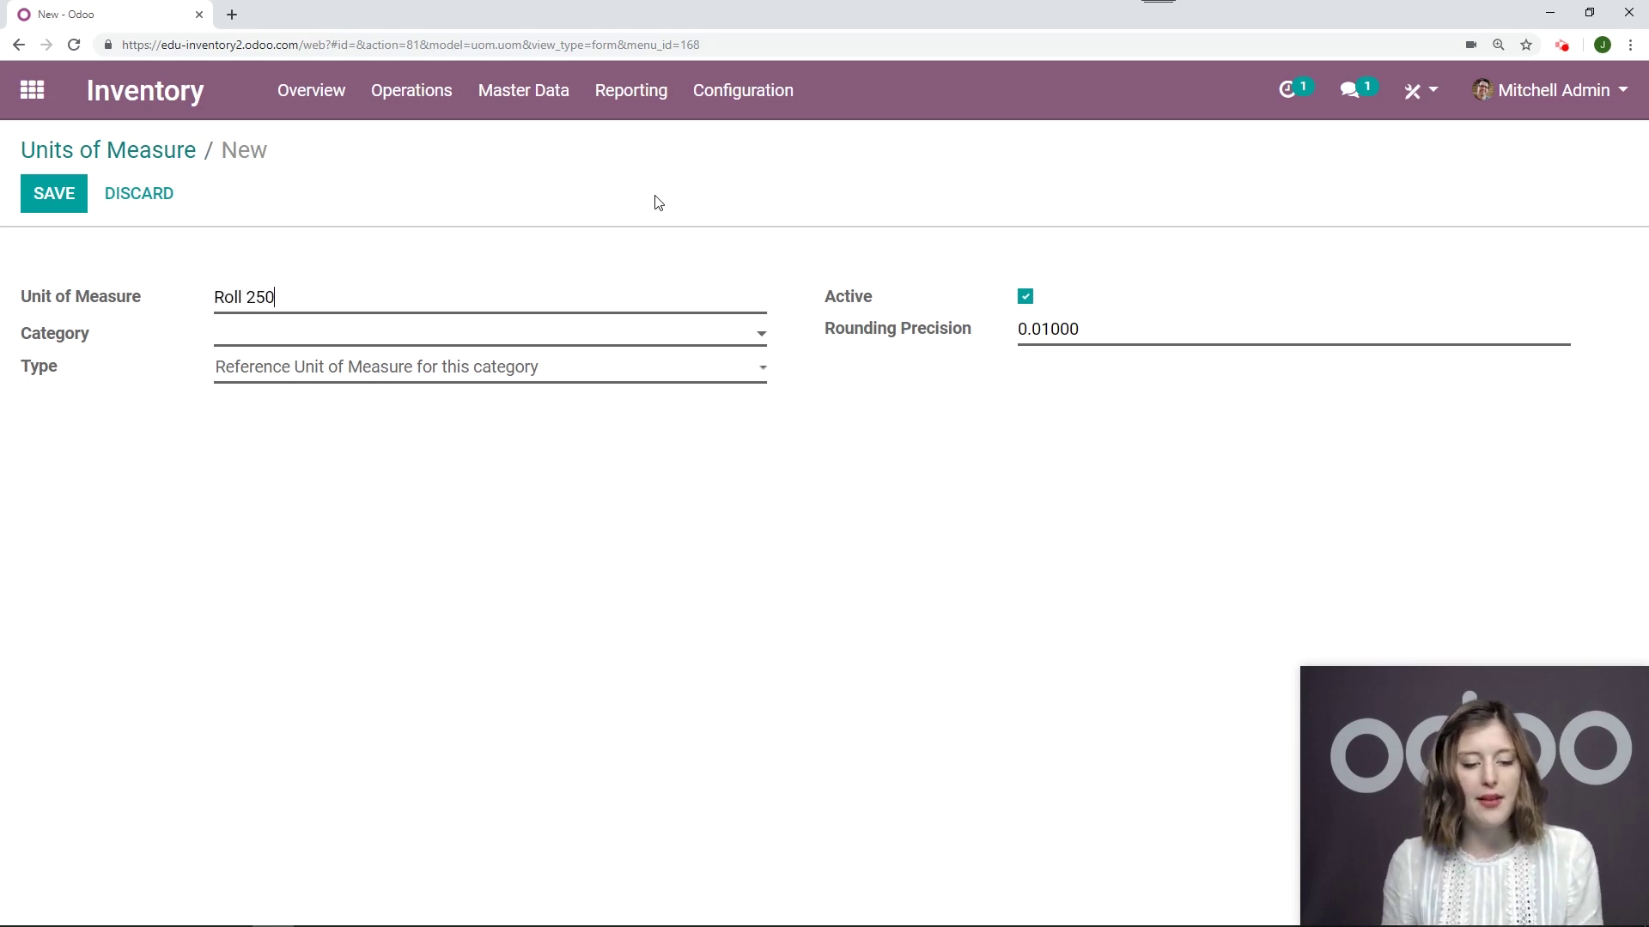
pyautogui.click(375, 334)
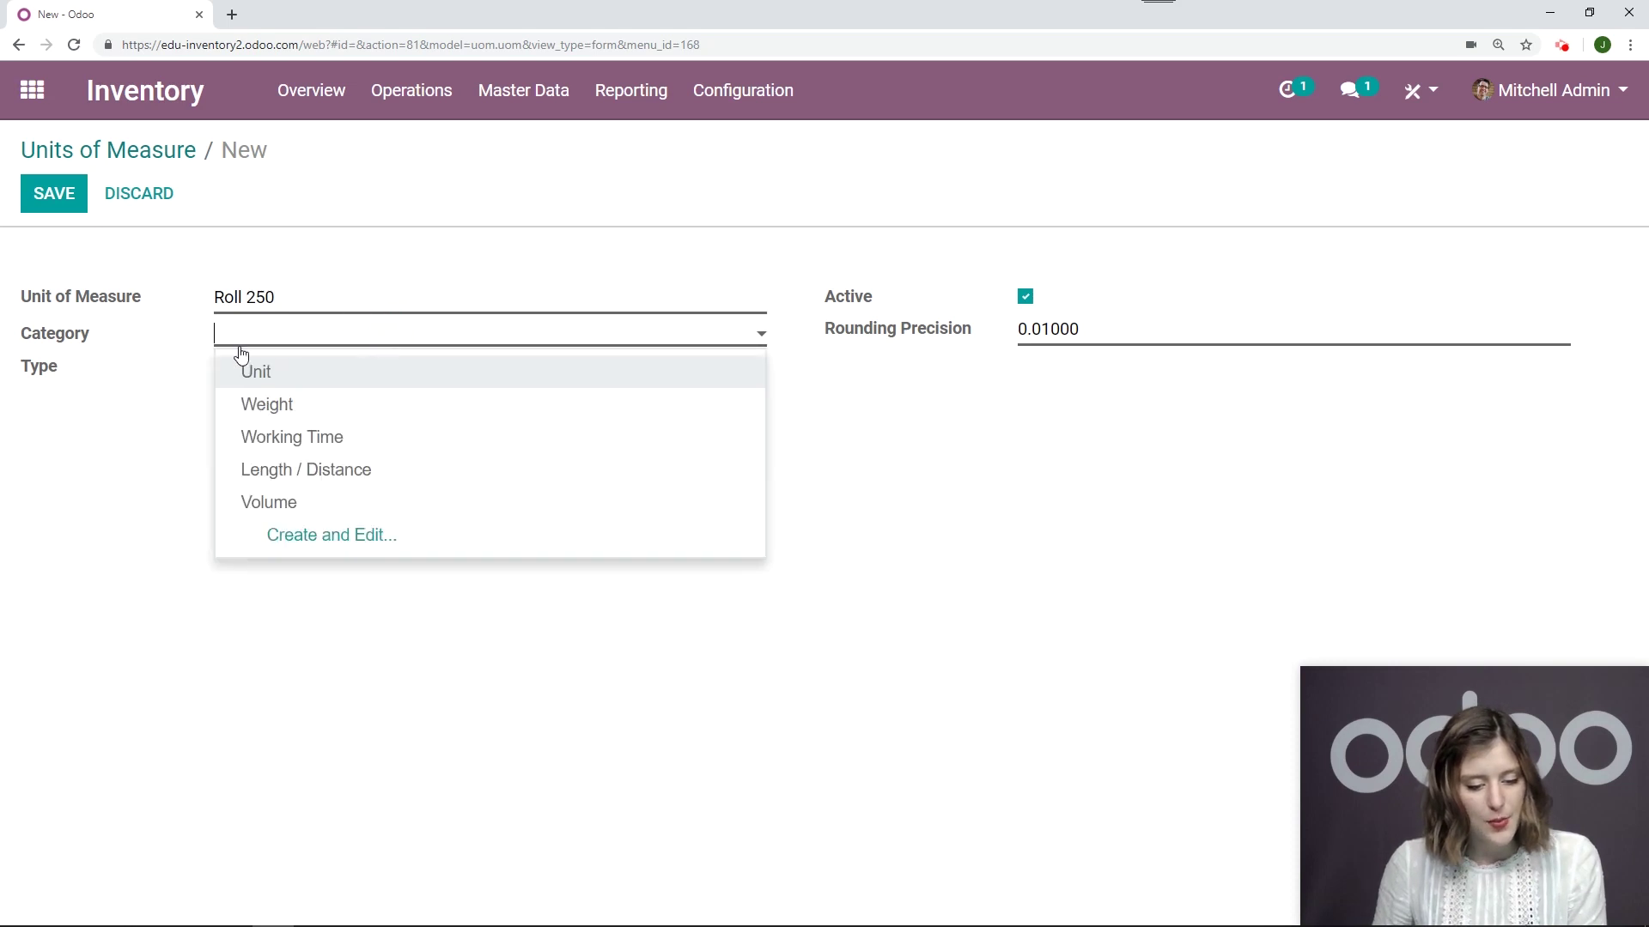
pyautogui.click(274, 470)
# - Set the new unit's type to "Bigger than the reference Unit of Measure" with a ratio of 250 and save it
pyautogui.click(554, 374)
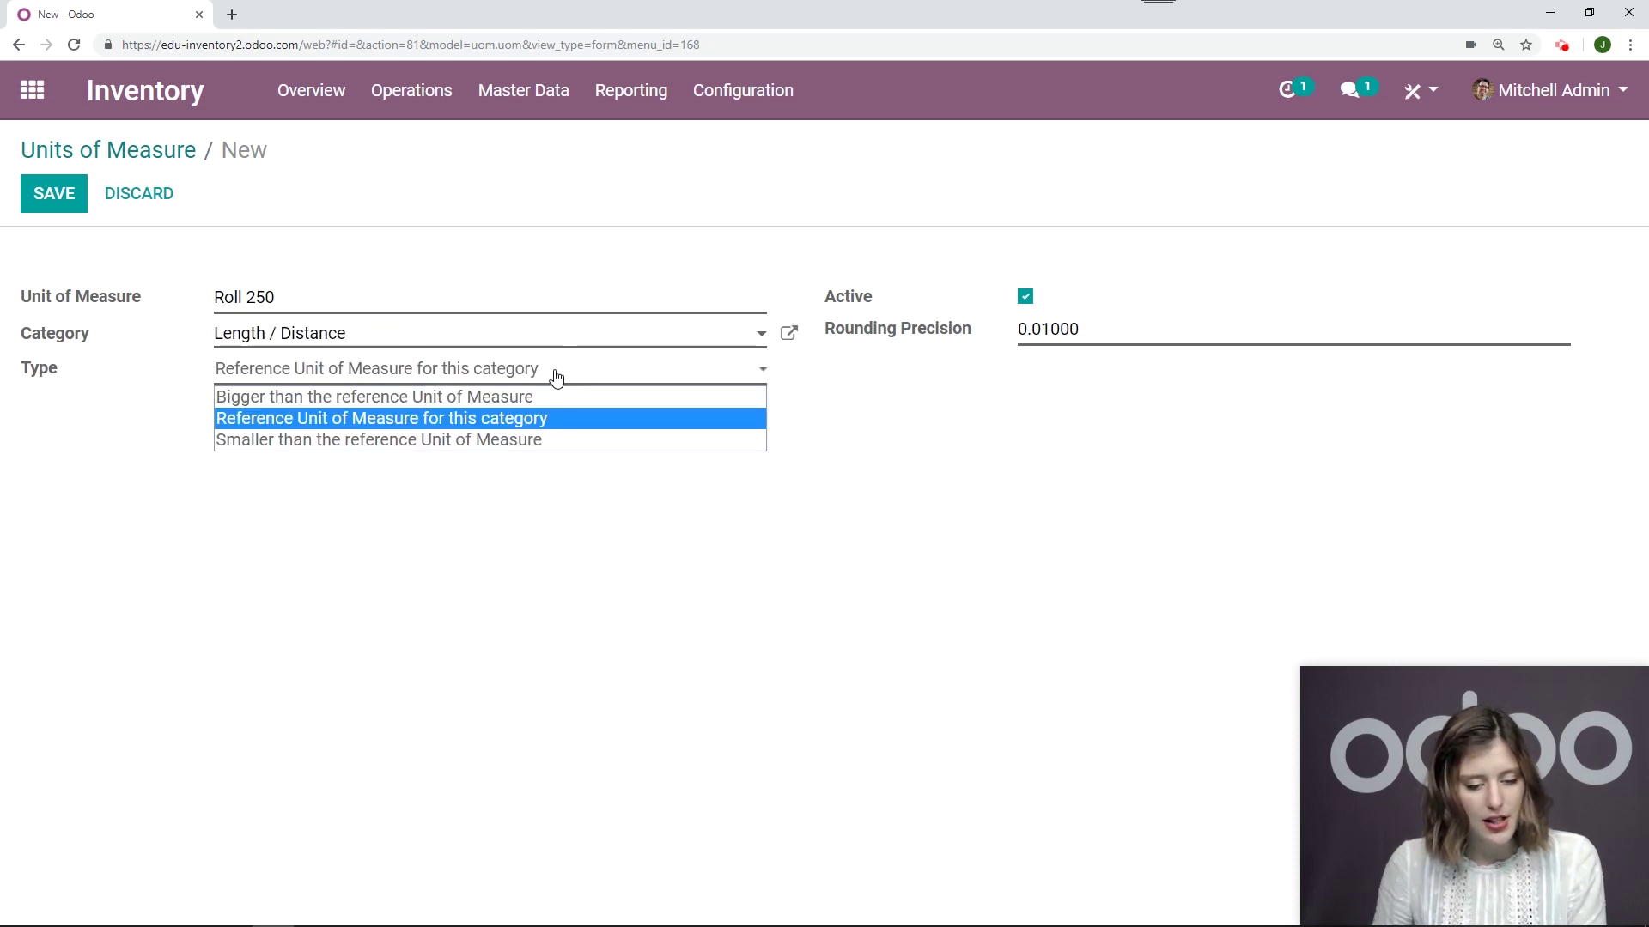
pyautogui.click(559, 397)
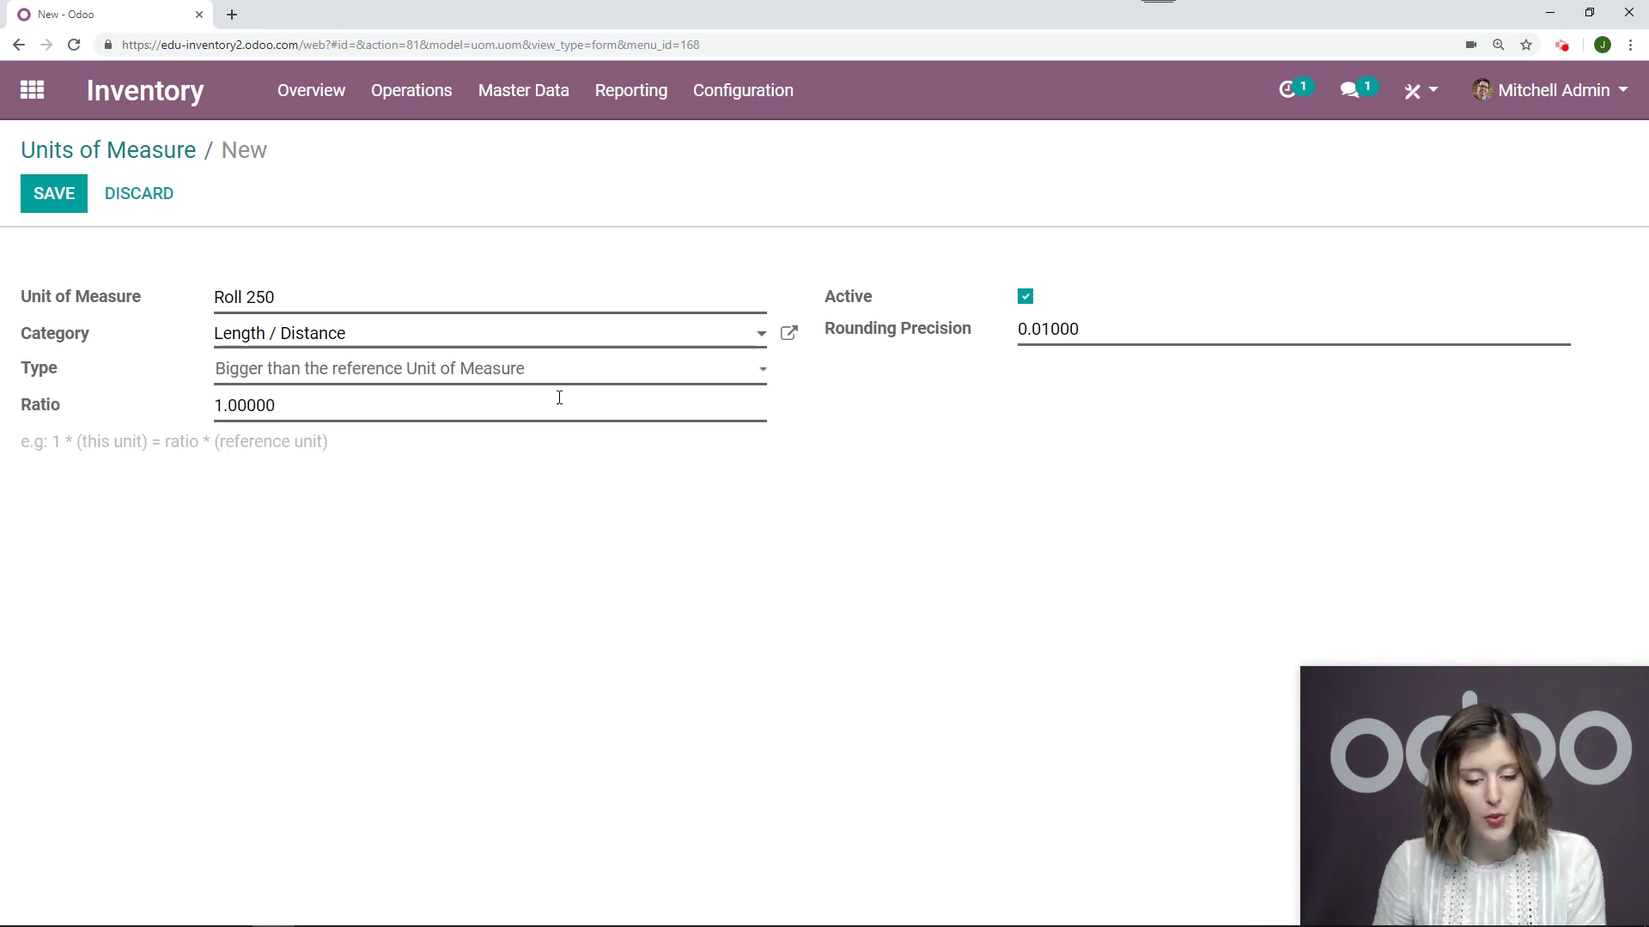
pyautogui.click(376, 401)
pyautogui.write('250')
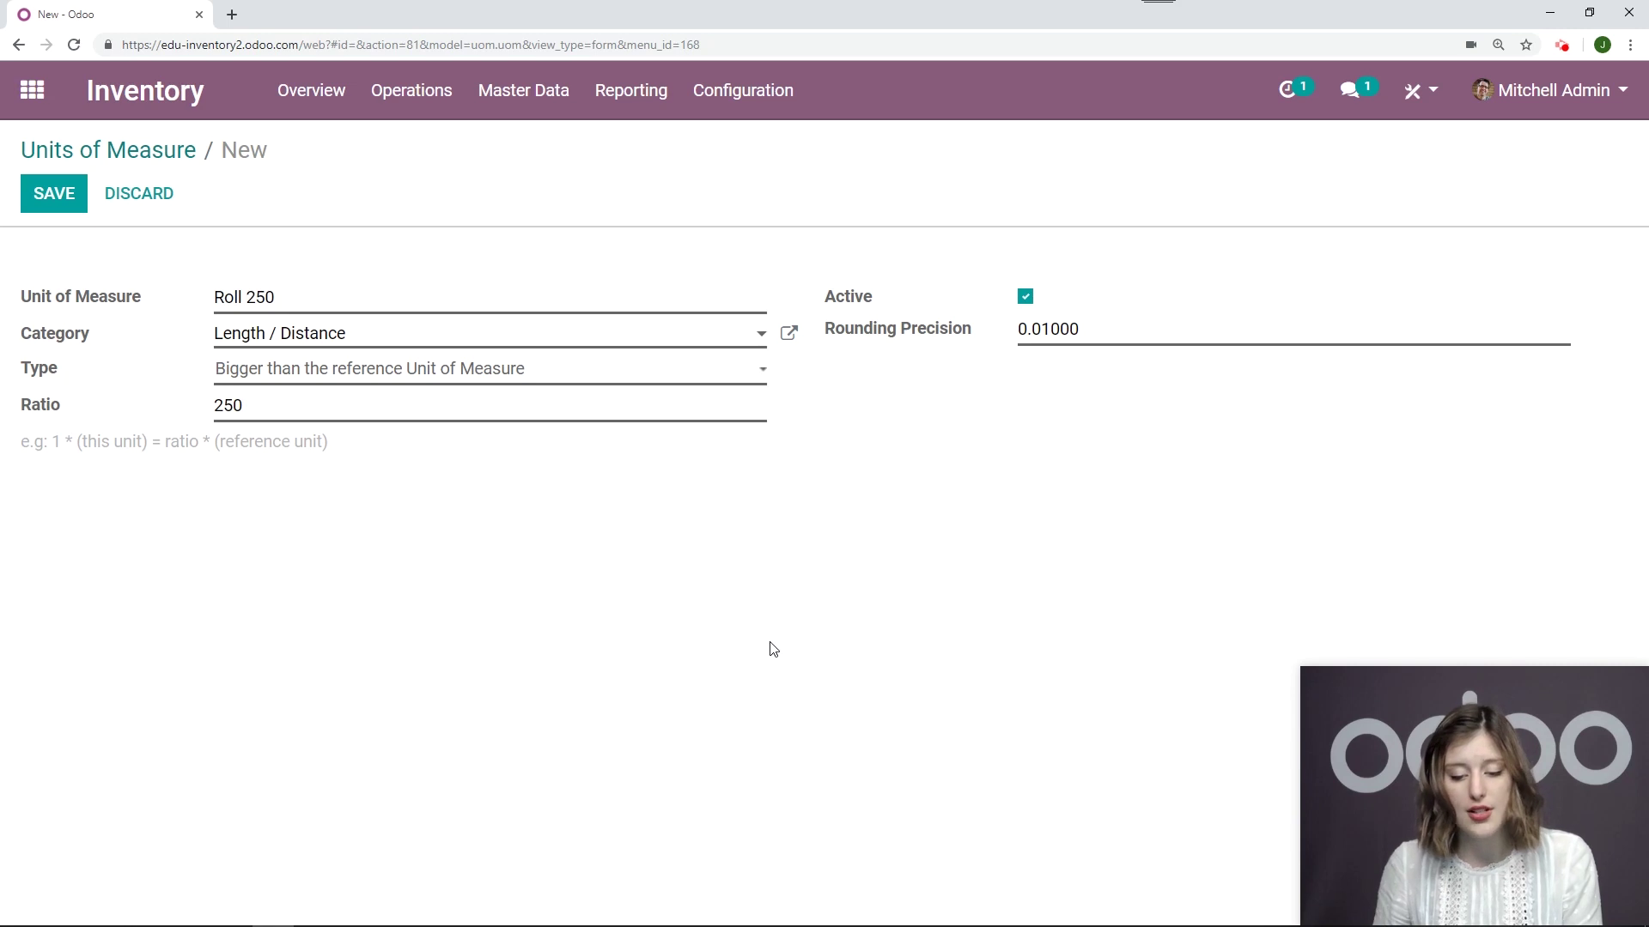
pyautogui.click(53, 195)
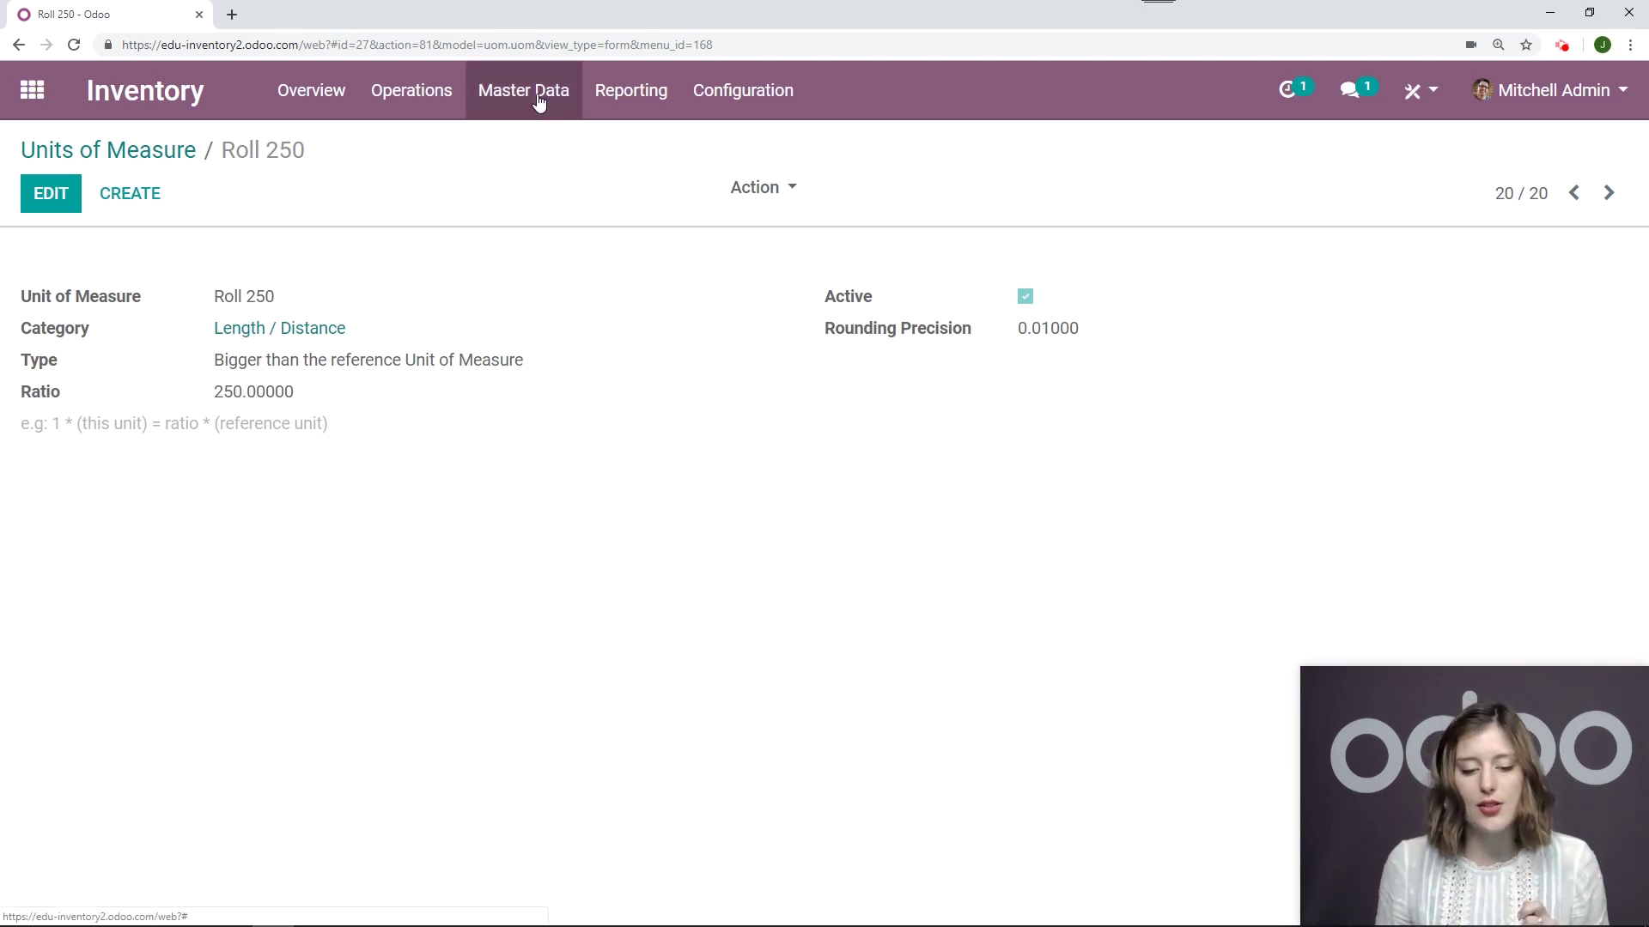
# - Open the products list from the master data and create a product named Cloth
pyautogui.click(539, 102)
pyautogui.click(530, 140)
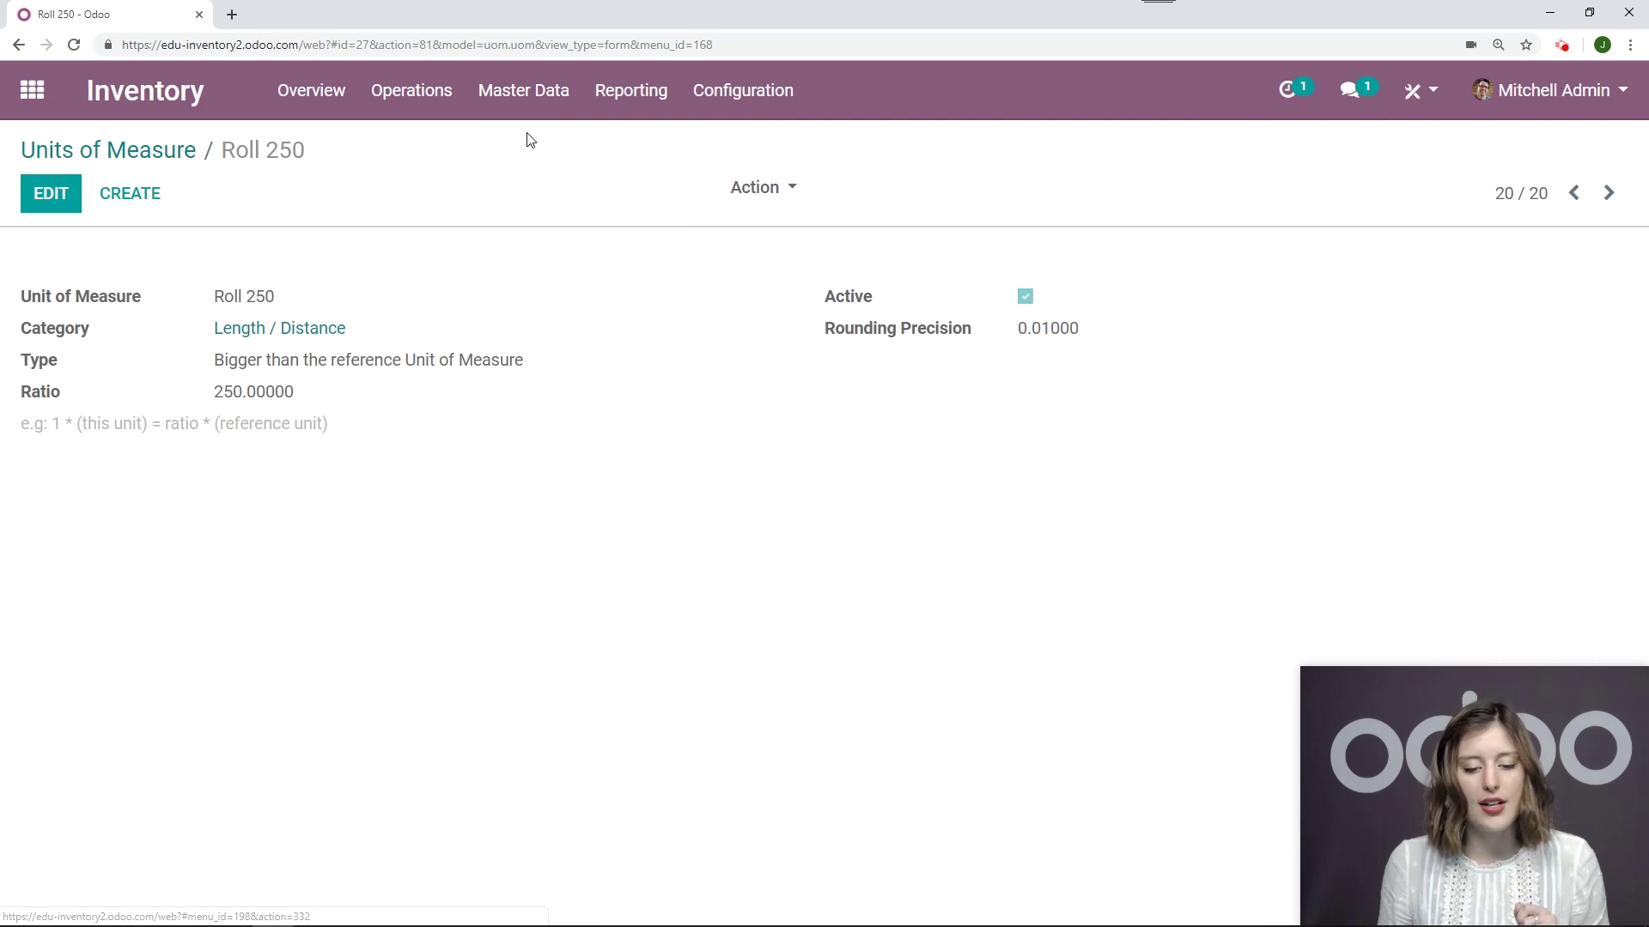
pyautogui.click(56, 194)
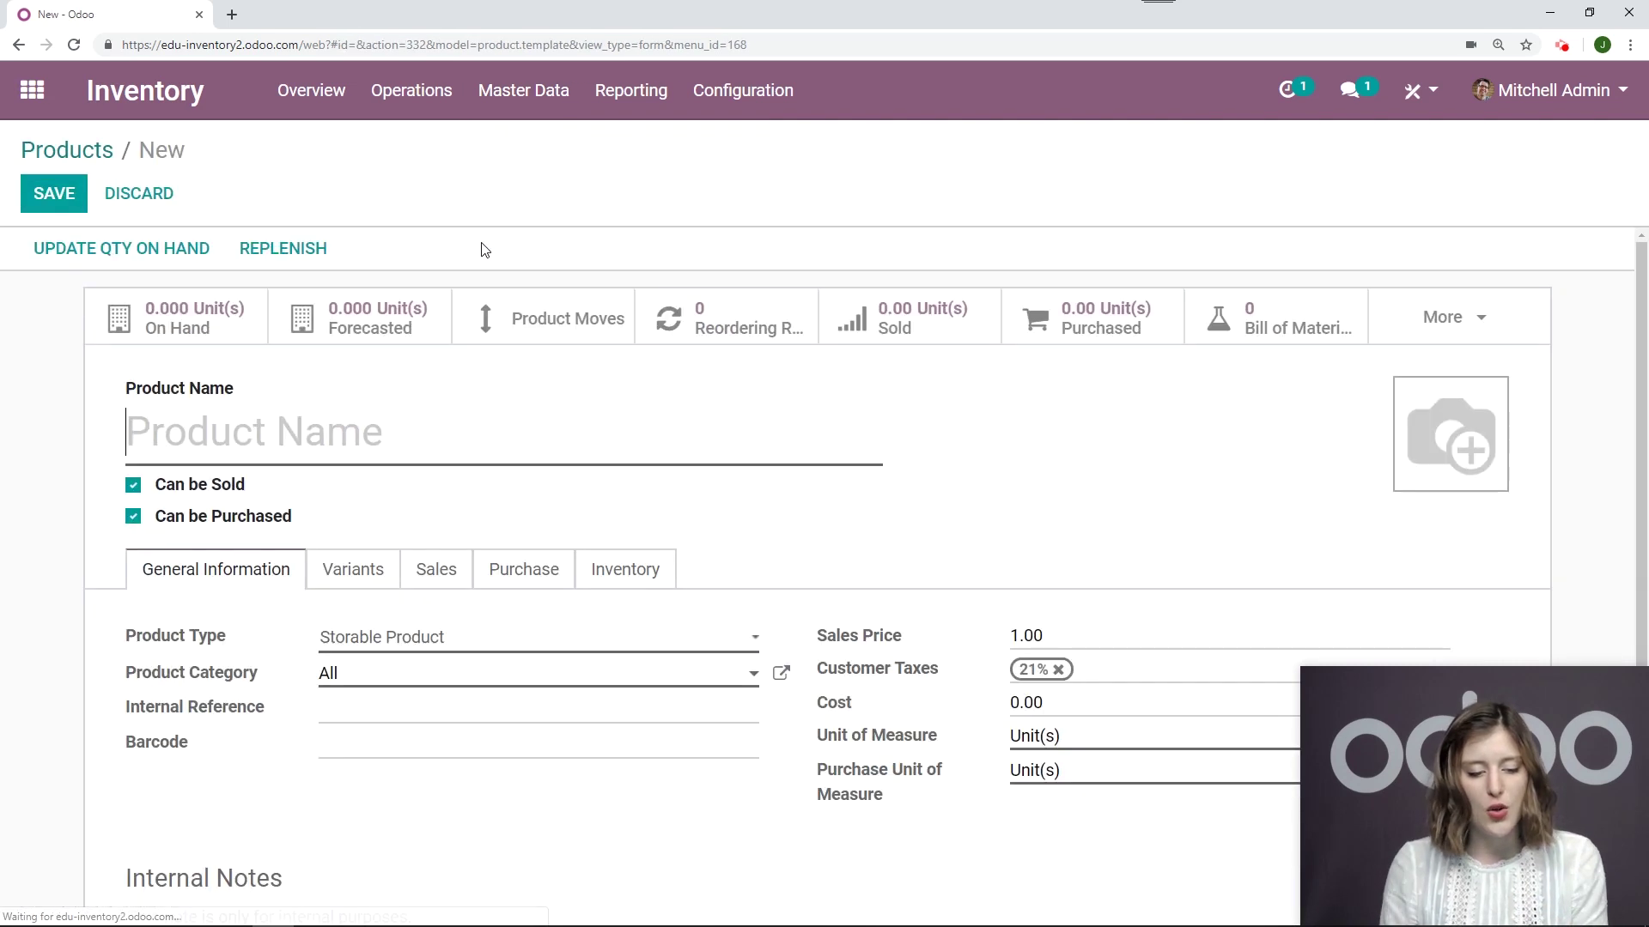
pyautogui.write('Cloth')
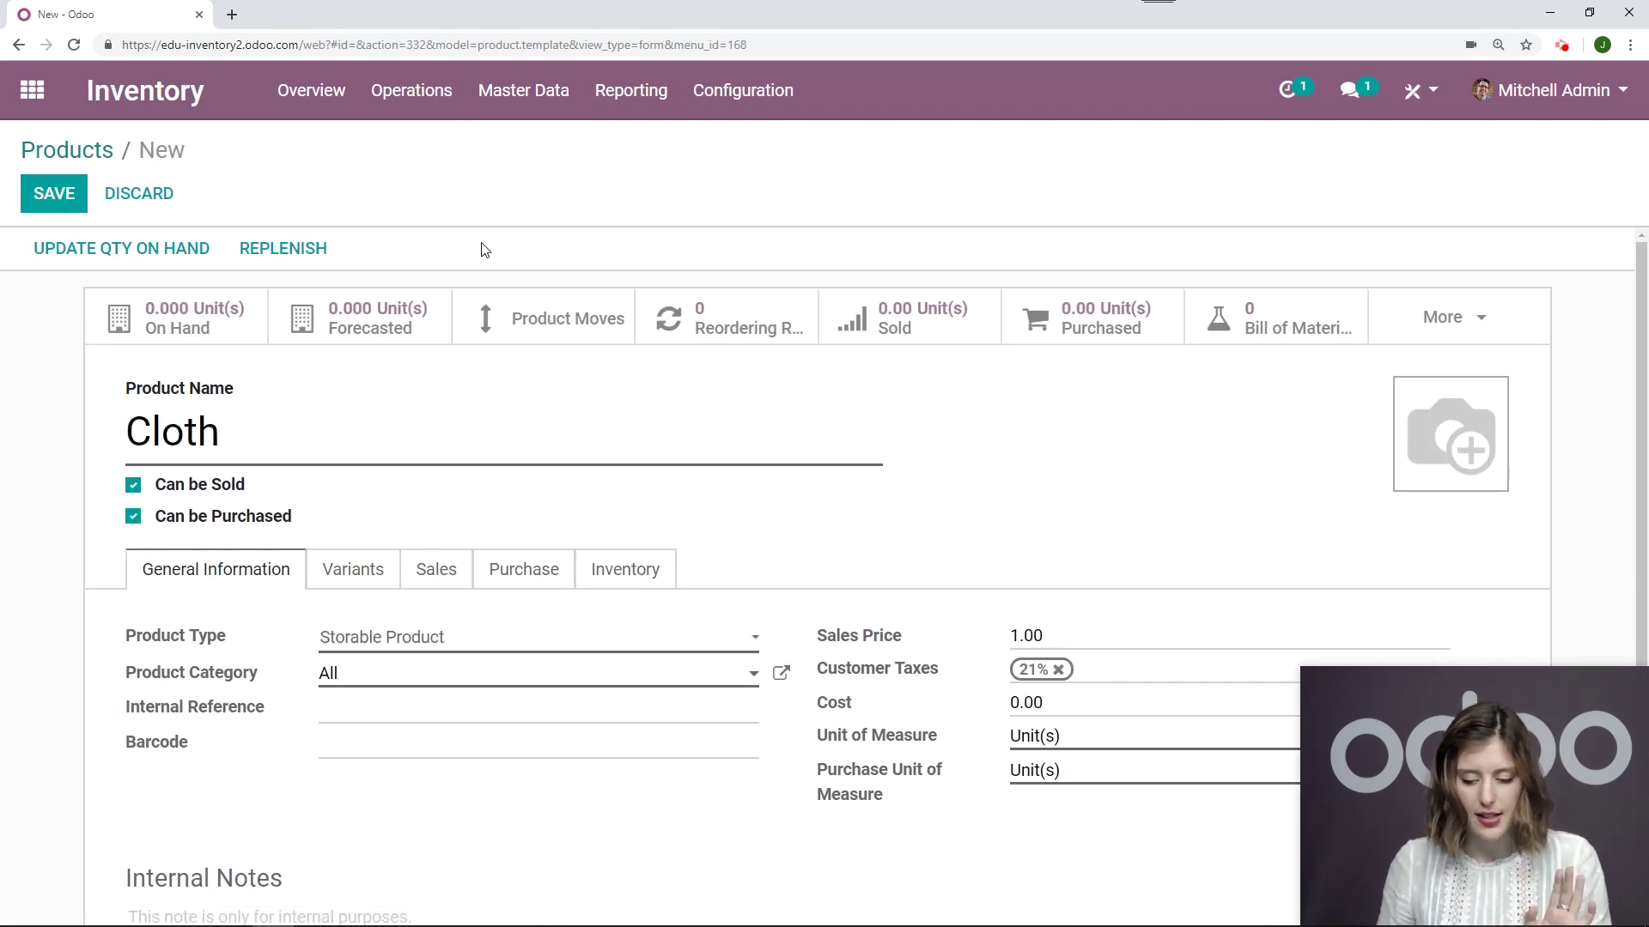
# - Set the Cloth product's unit of measure to m and its purchase unit of measure to Roll 250
pyautogui.scroll(-3, 903, 498)
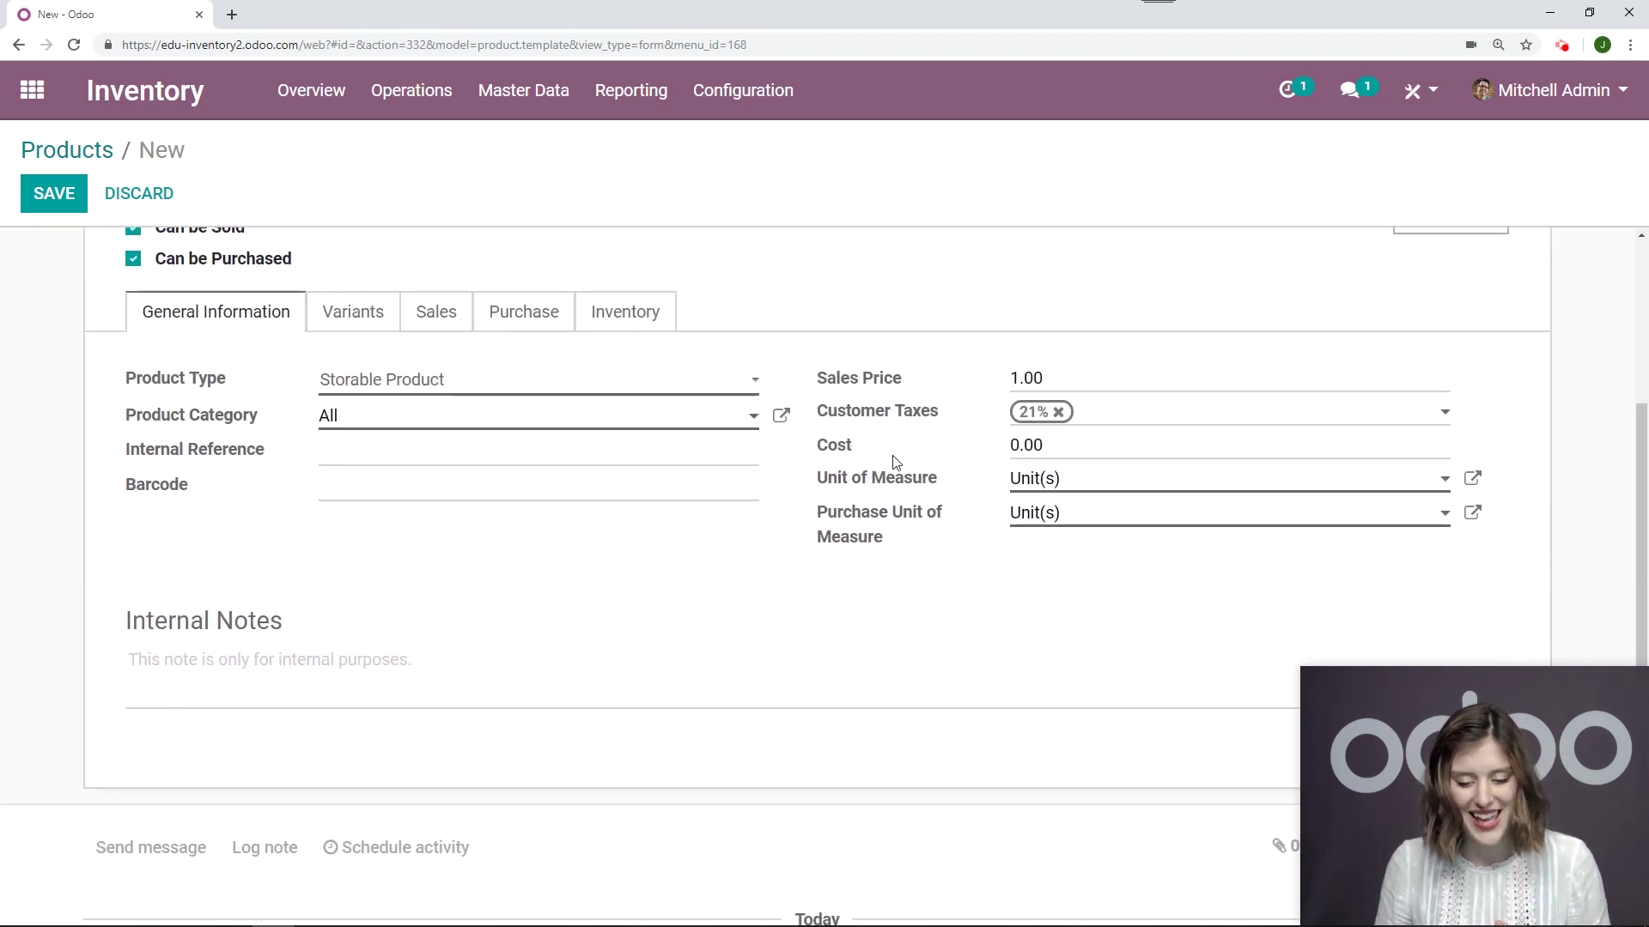
pyautogui.click(1039, 483)
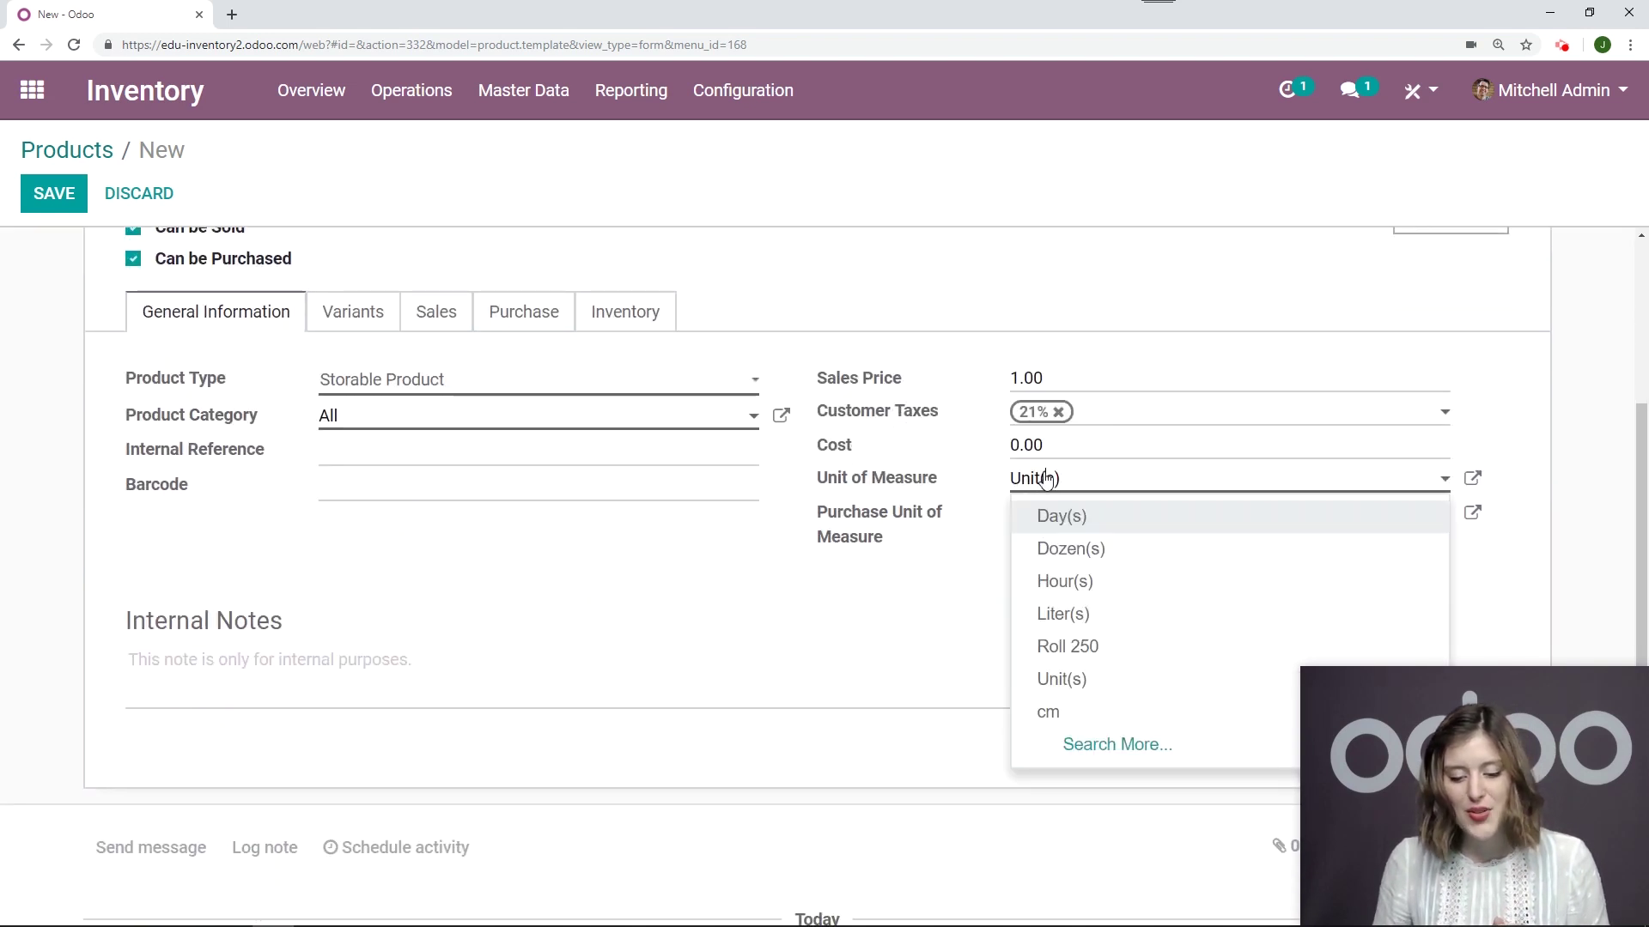
pyautogui.click(1073, 746)
pyautogui.scroll(-3, 398, 639)
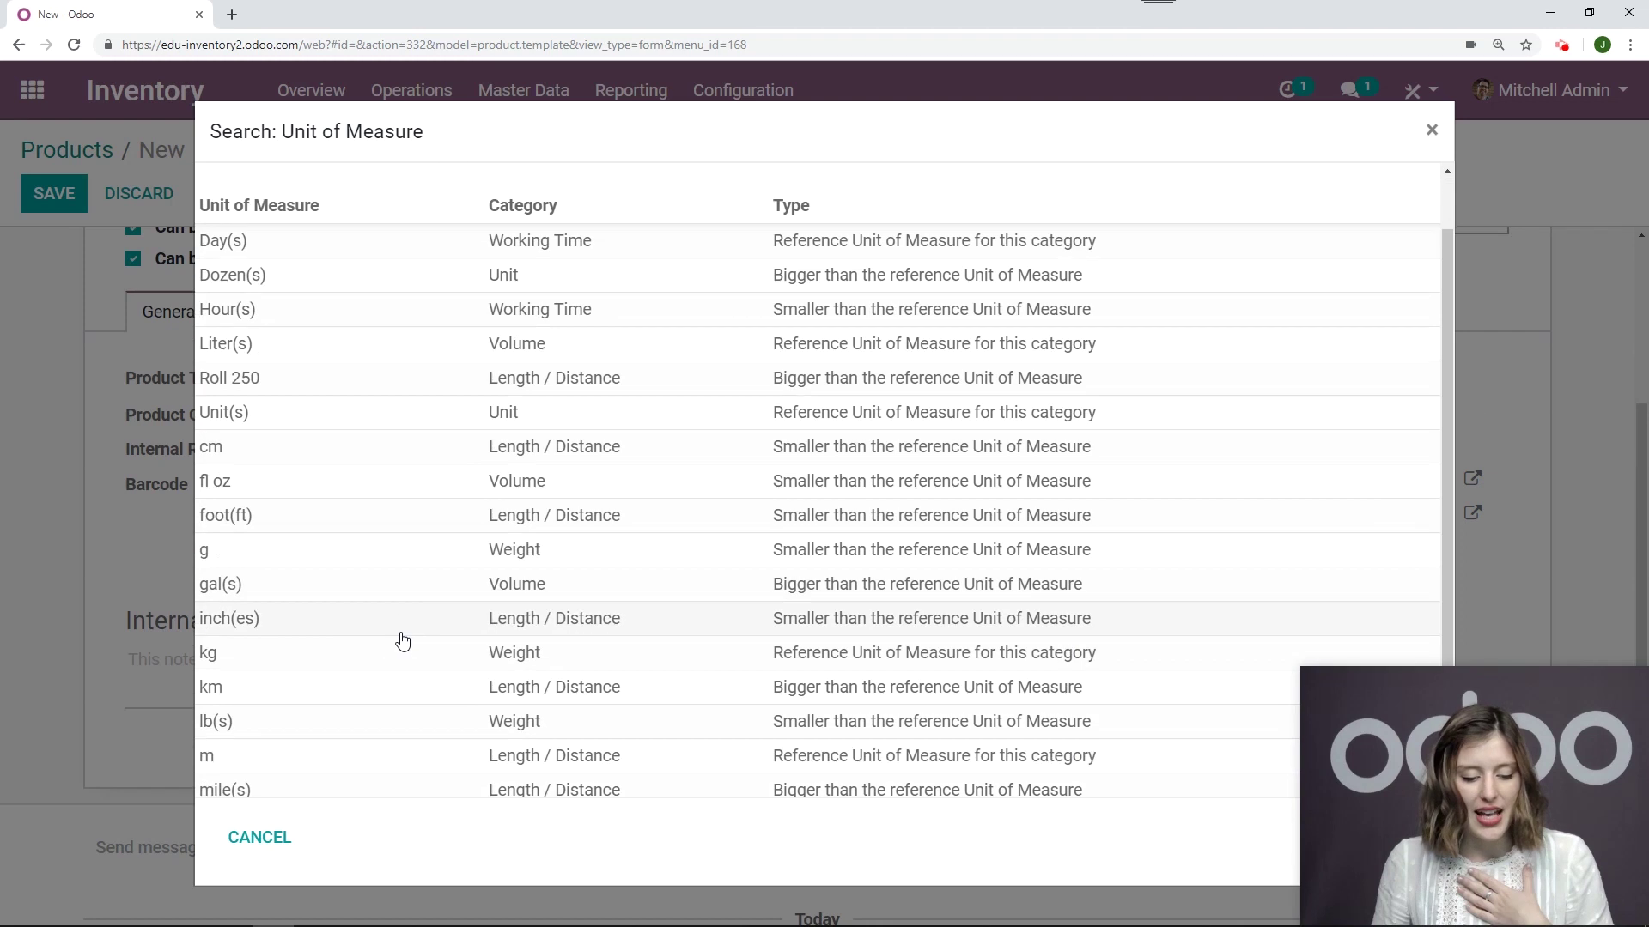
pyautogui.click(320, 644)
pyautogui.scroll(-3, 1108, 435)
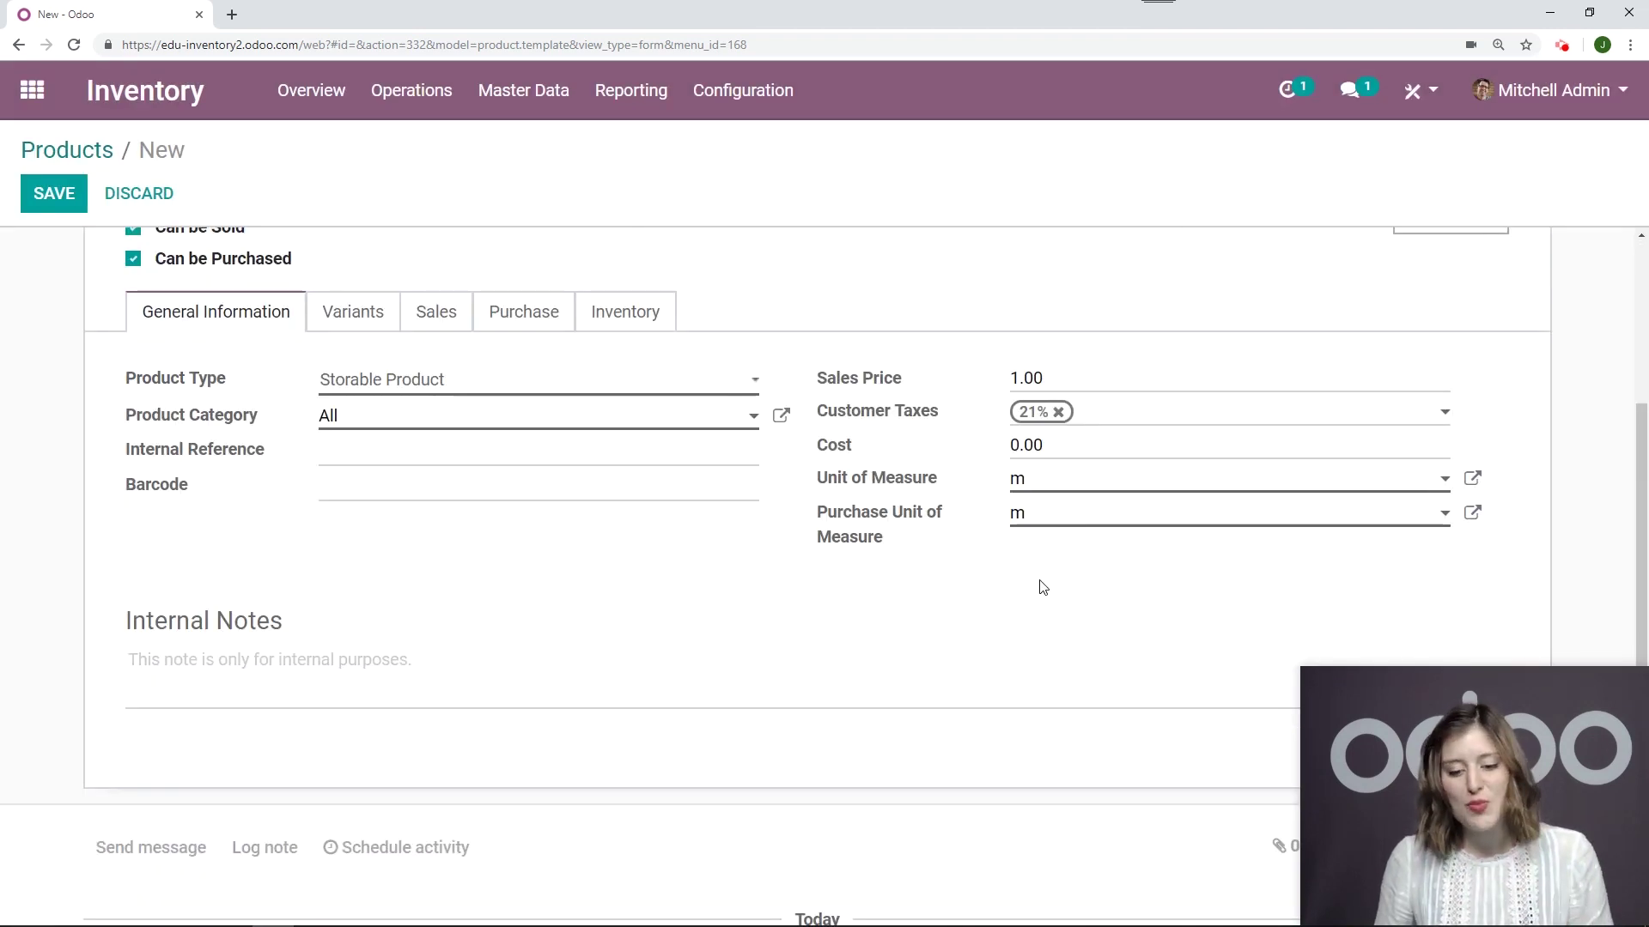
pyautogui.click(1053, 522)
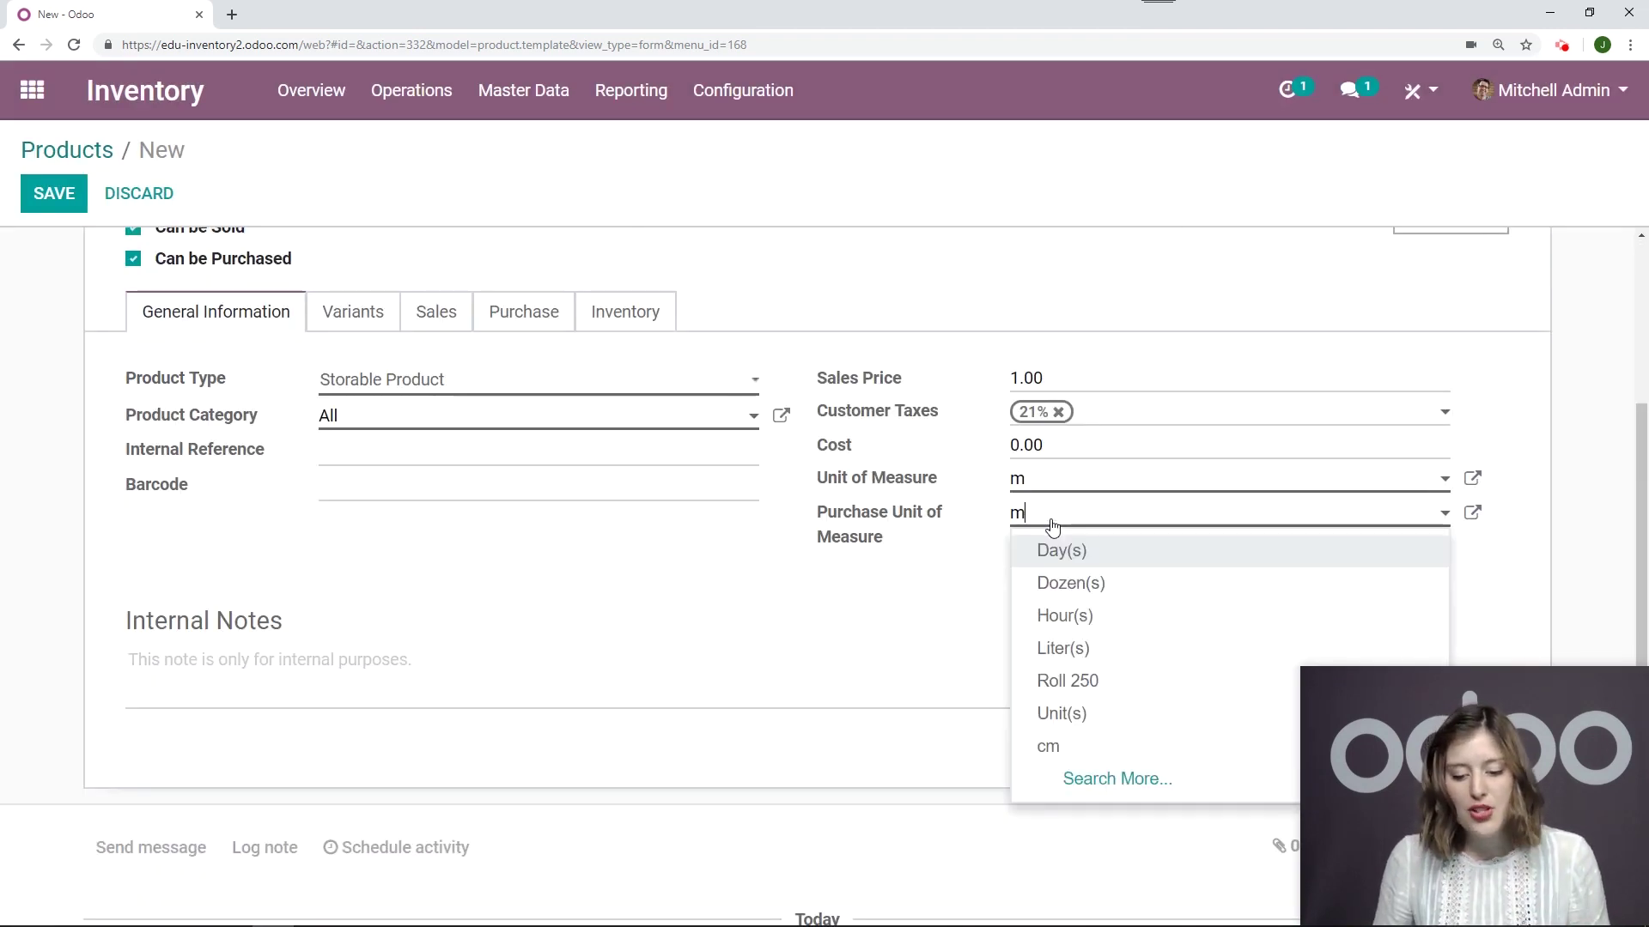
pyautogui.click(1063, 682)
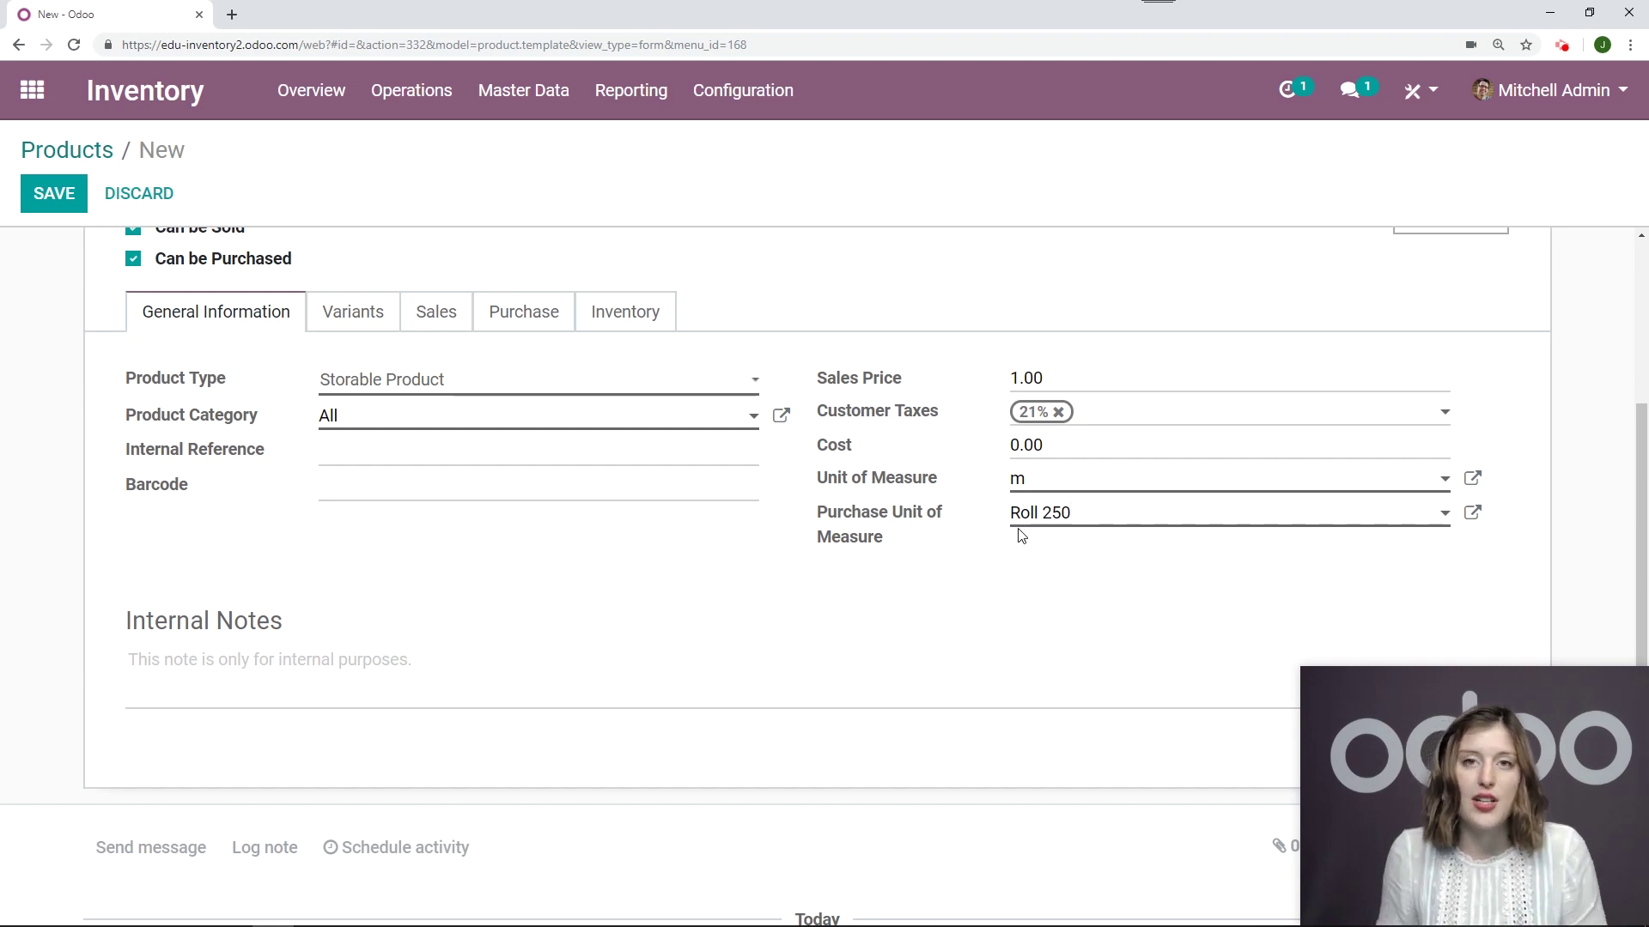
# - Add Gemini Furniture as a vendor in the product's purchase information at a price of 100
pyautogui.scroll(2, 1022, 535)
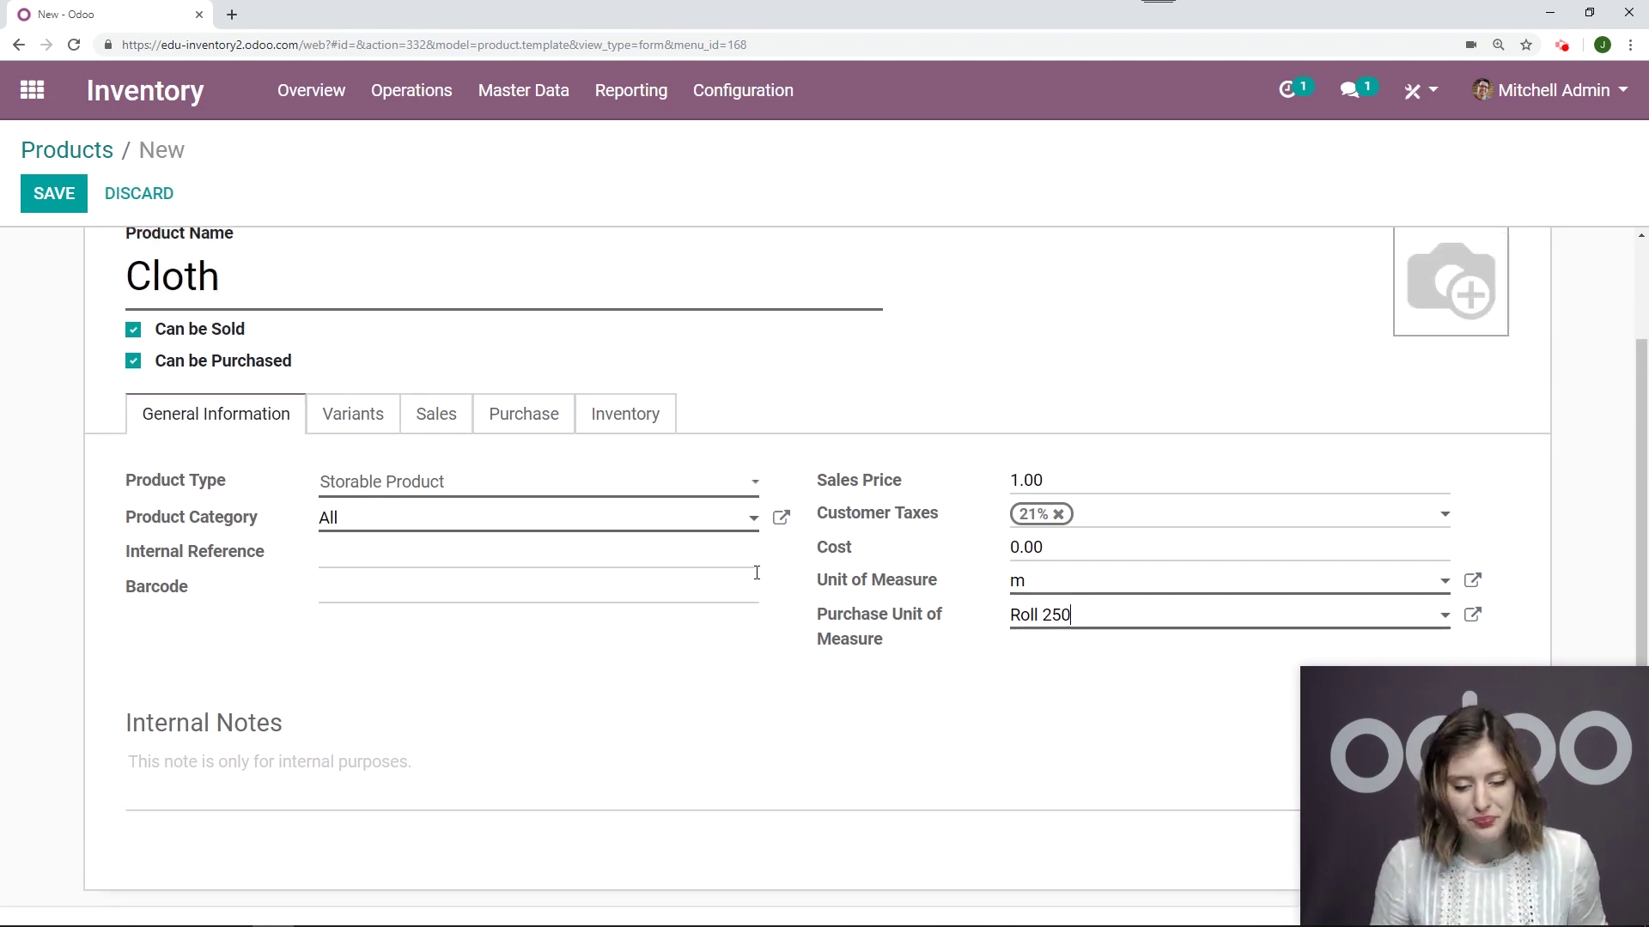
pyautogui.click(523, 483)
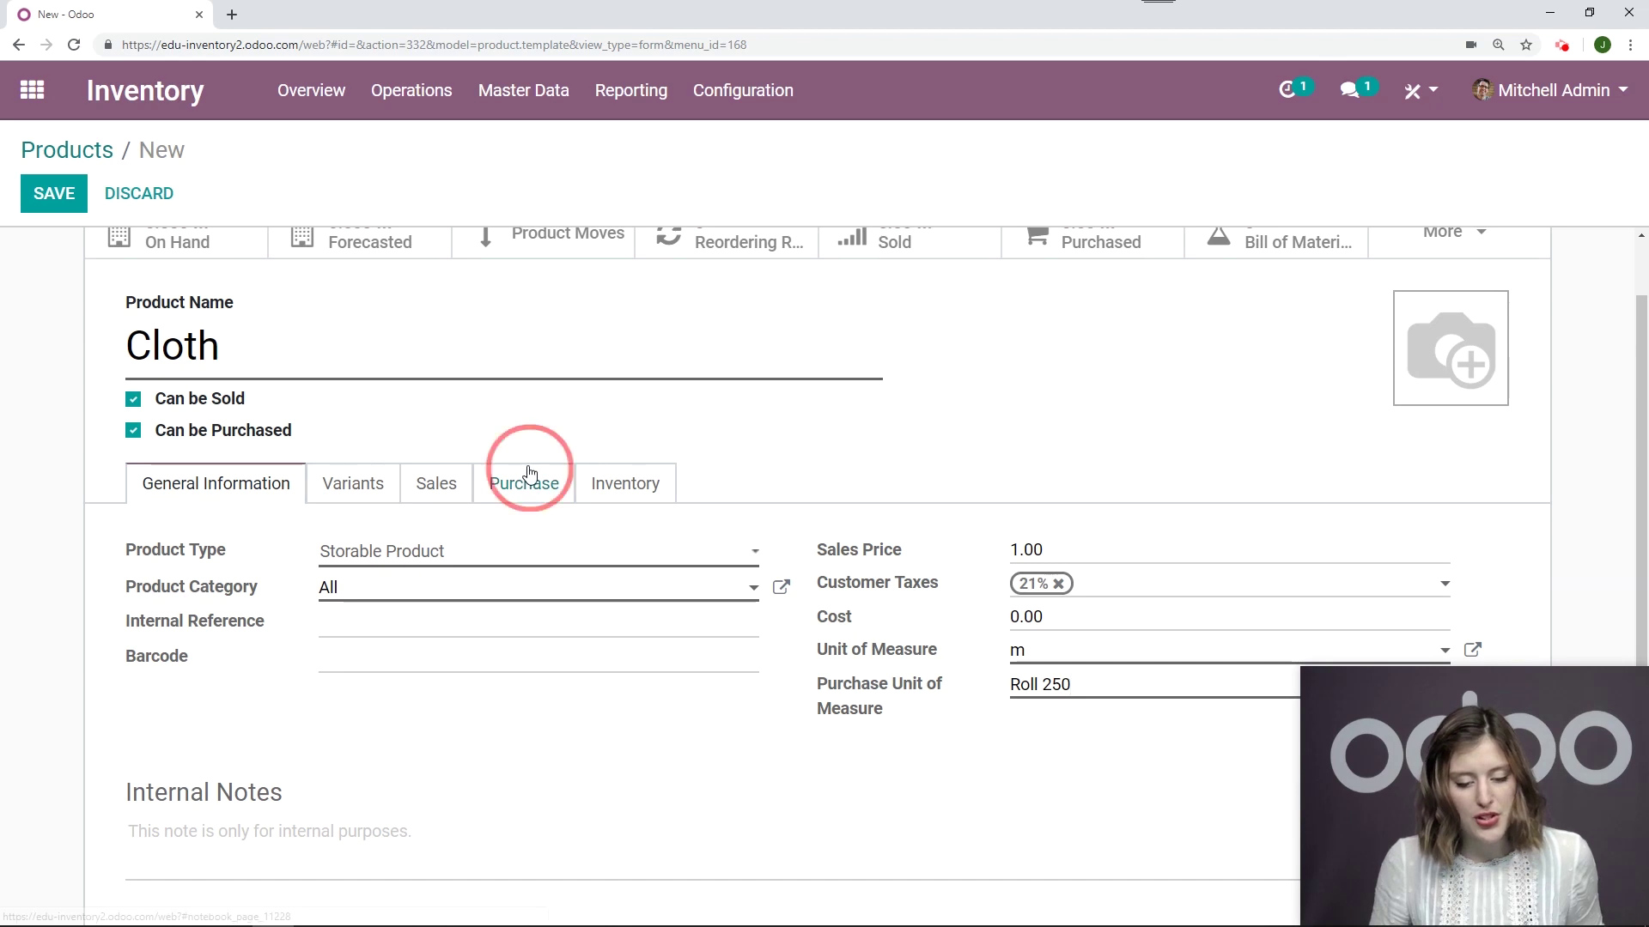
pyautogui.click(197, 627)
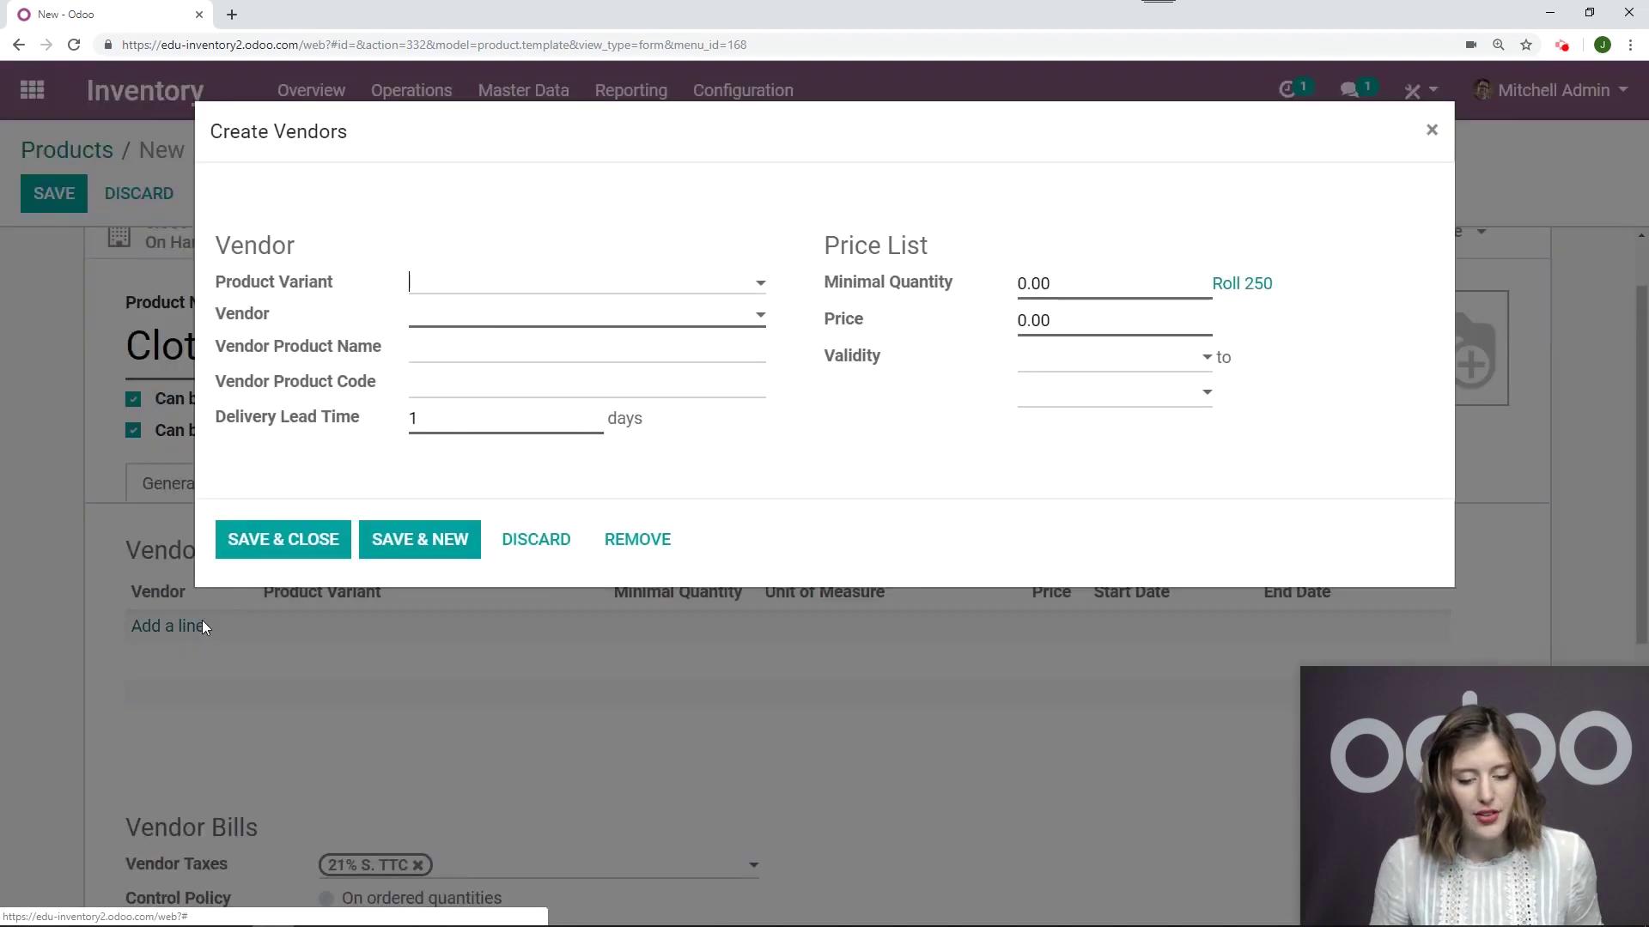
pyautogui.click(571, 318)
pyautogui.click(515, 417)
pyautogui.click(996, 320)
pyautogui.write('10')
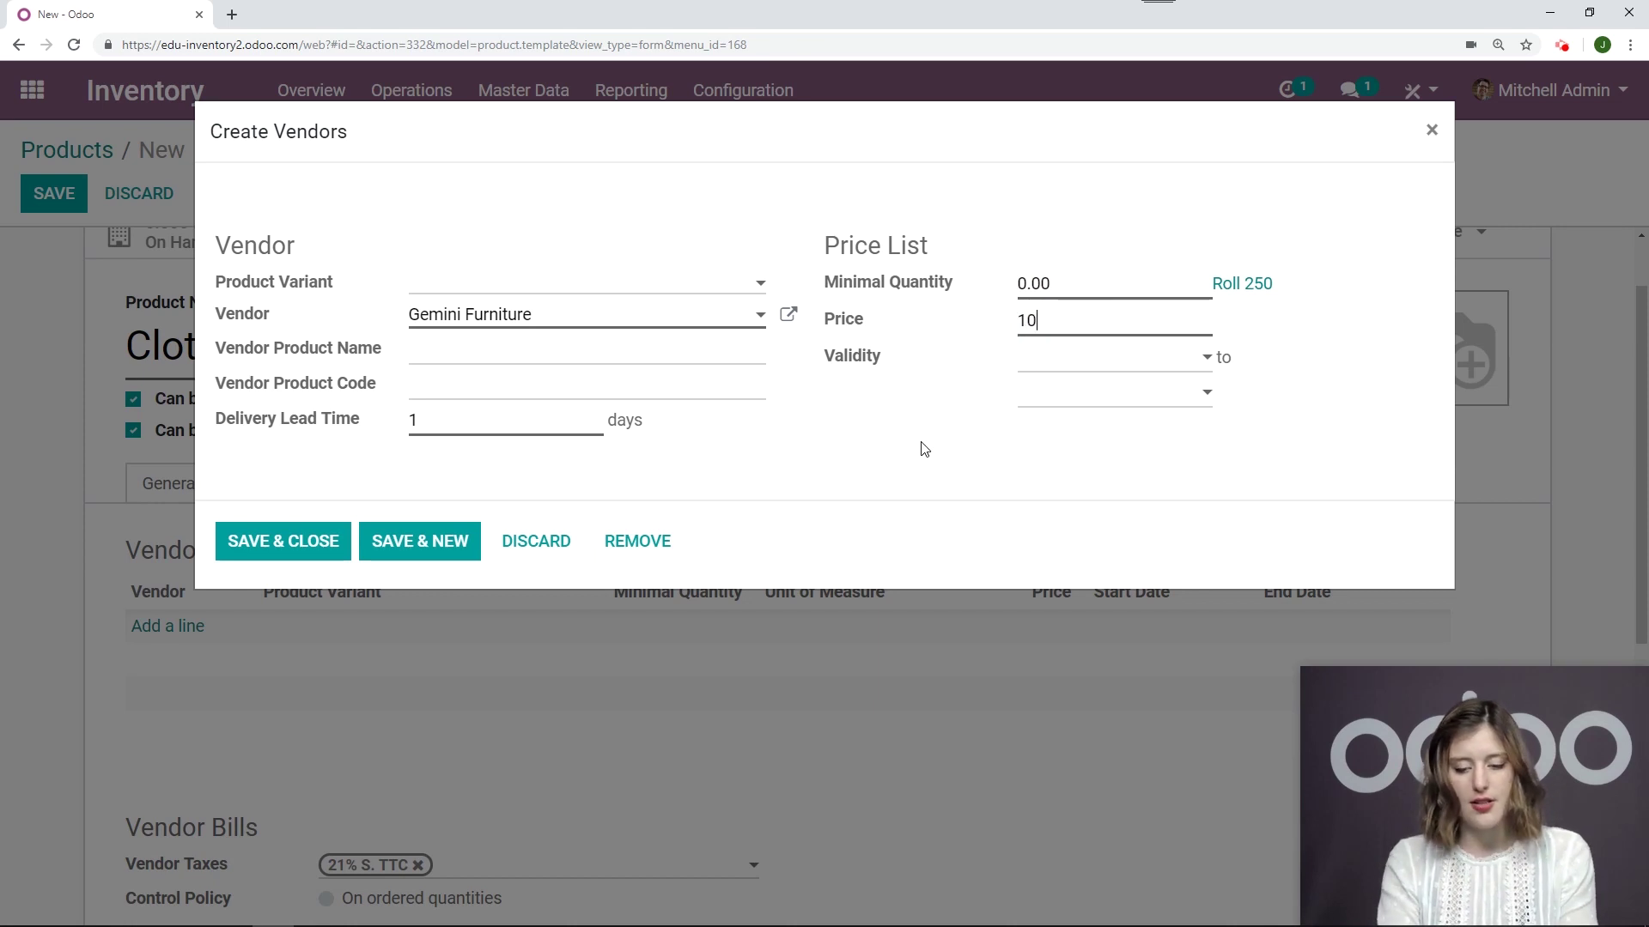
pyautogui.write('0')
pyautogui.click(269, 541)
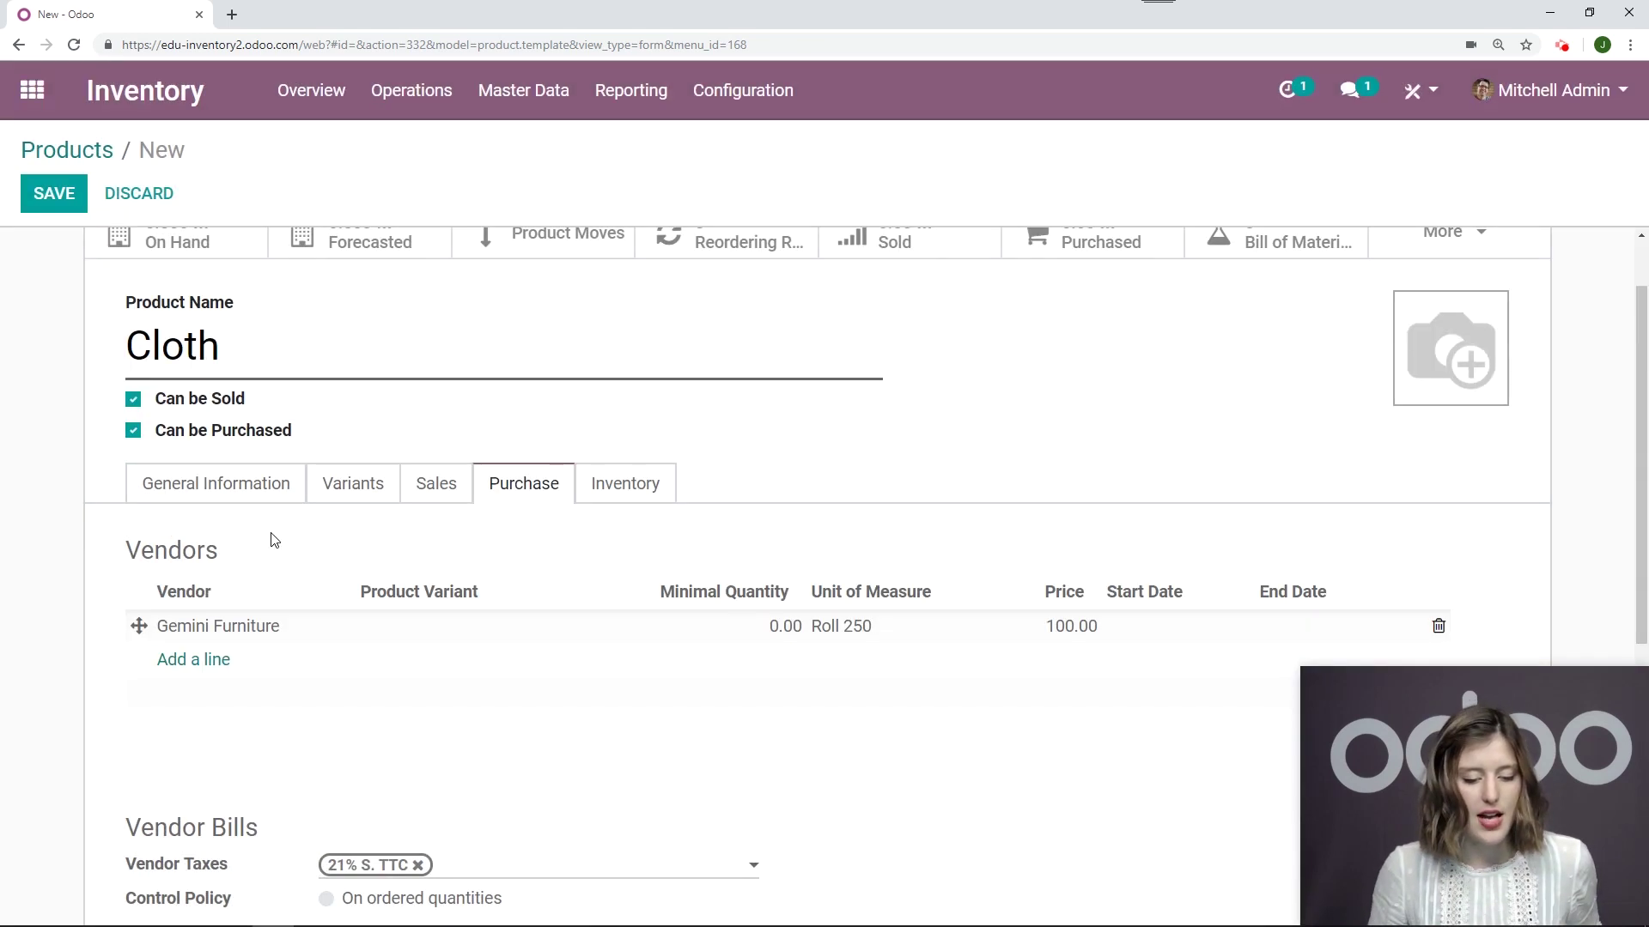
# - Save the Cloth product and review the units of measure in its general information
pyautogui.scroll(1, 250, 372)
pyautogui.click(76, 205)
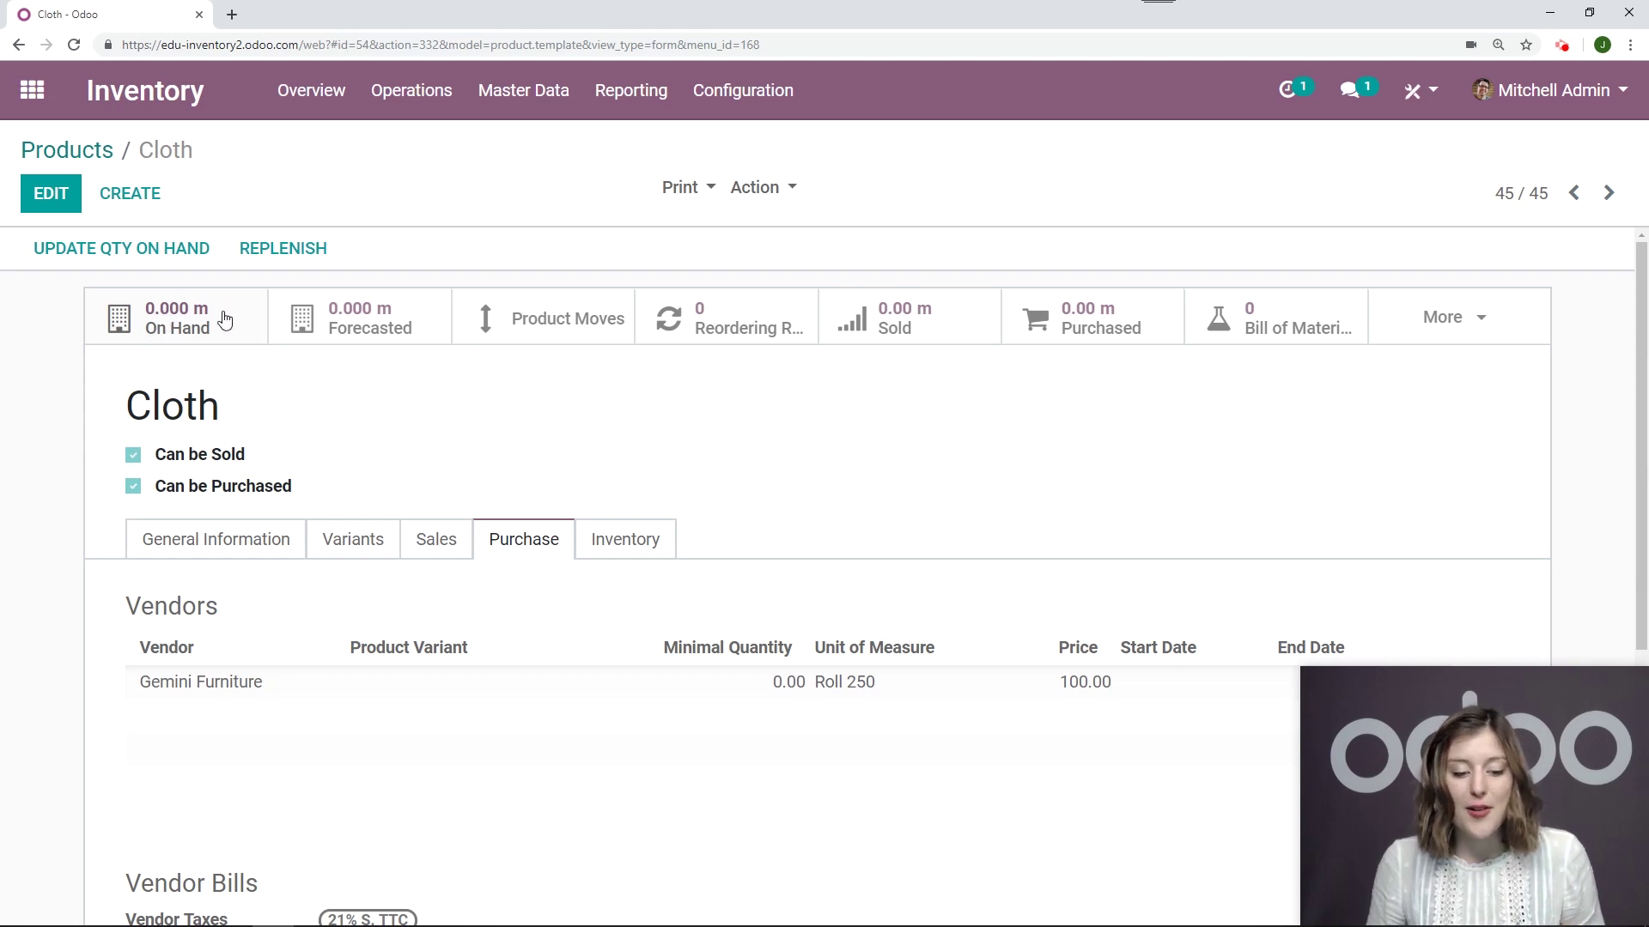
pyautogui.scroll(-2, 603, 372)
pyautogui.click(277, 371)
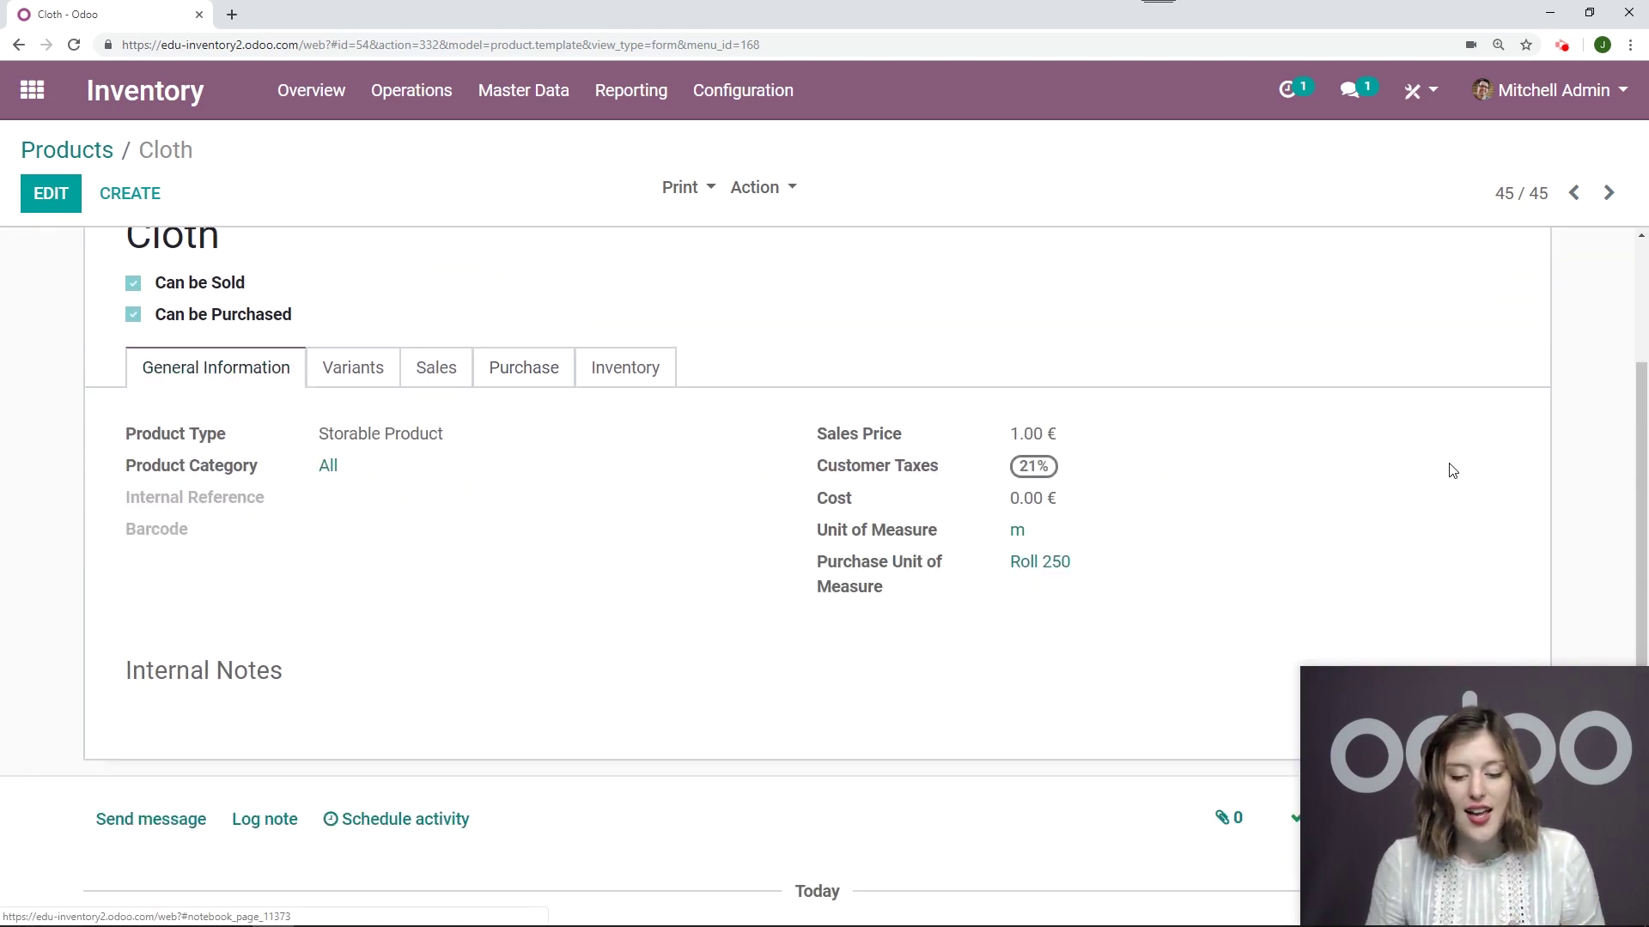
pyautogui.scroll(-1, 1117, 461)
pyautogui.scroll(2, 601, 618)
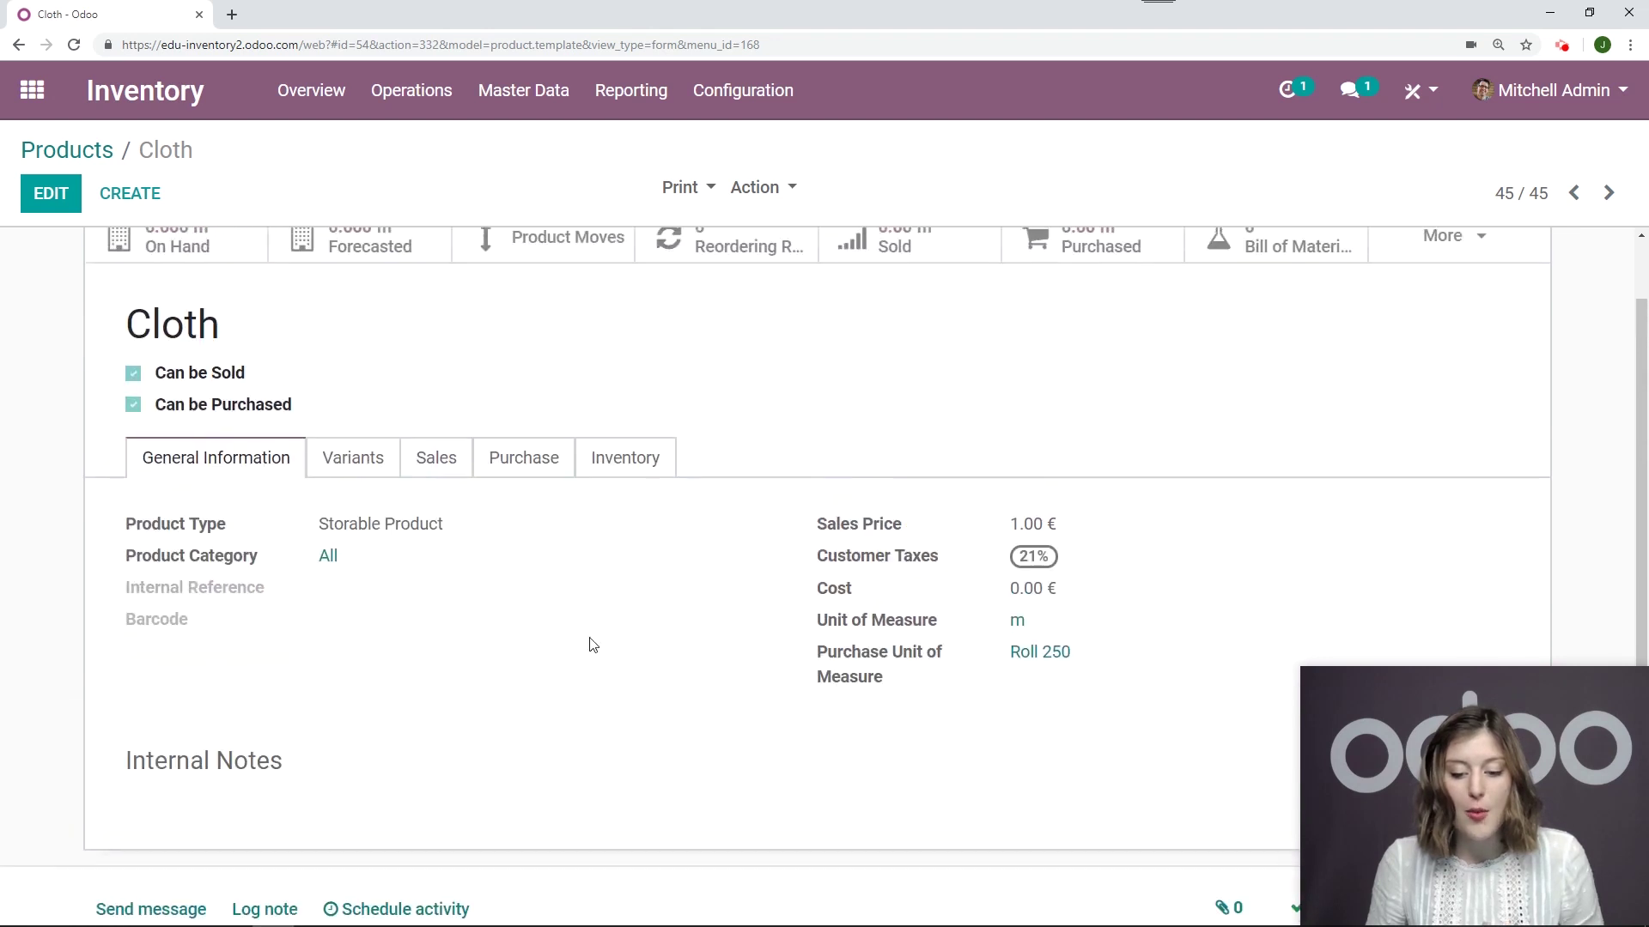
pyautogui.scroll(1, 591, 645)
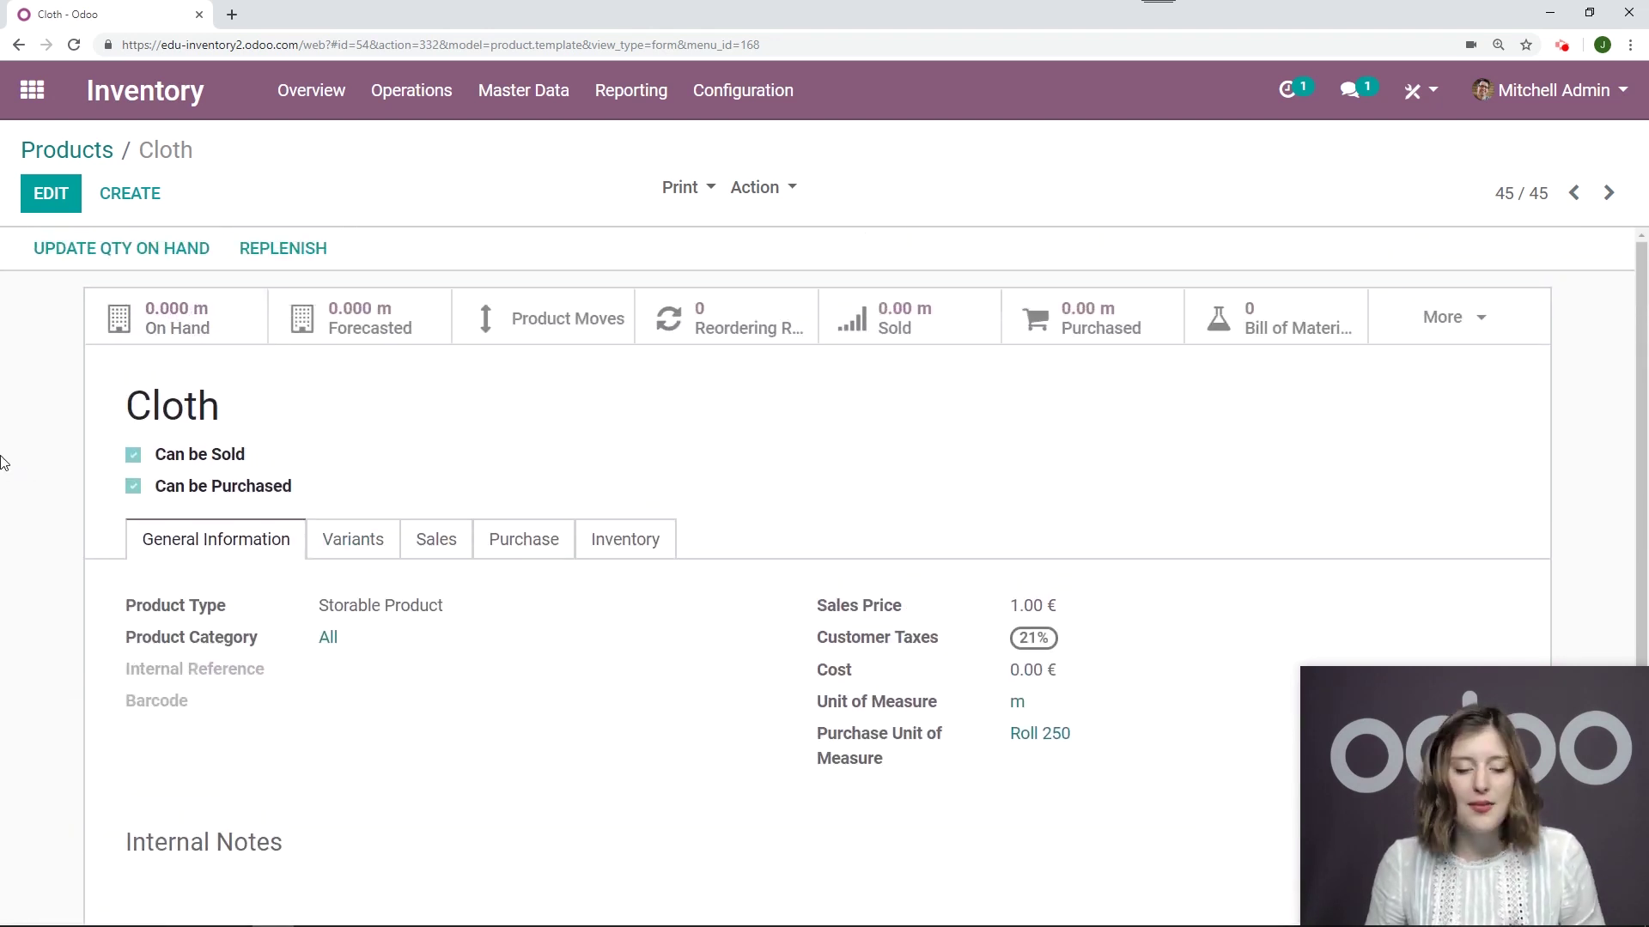
# - Switch to the Purchase app and create a request for quotation with Gemini Furniture as the vendor
pyautogui.click(33, 91)
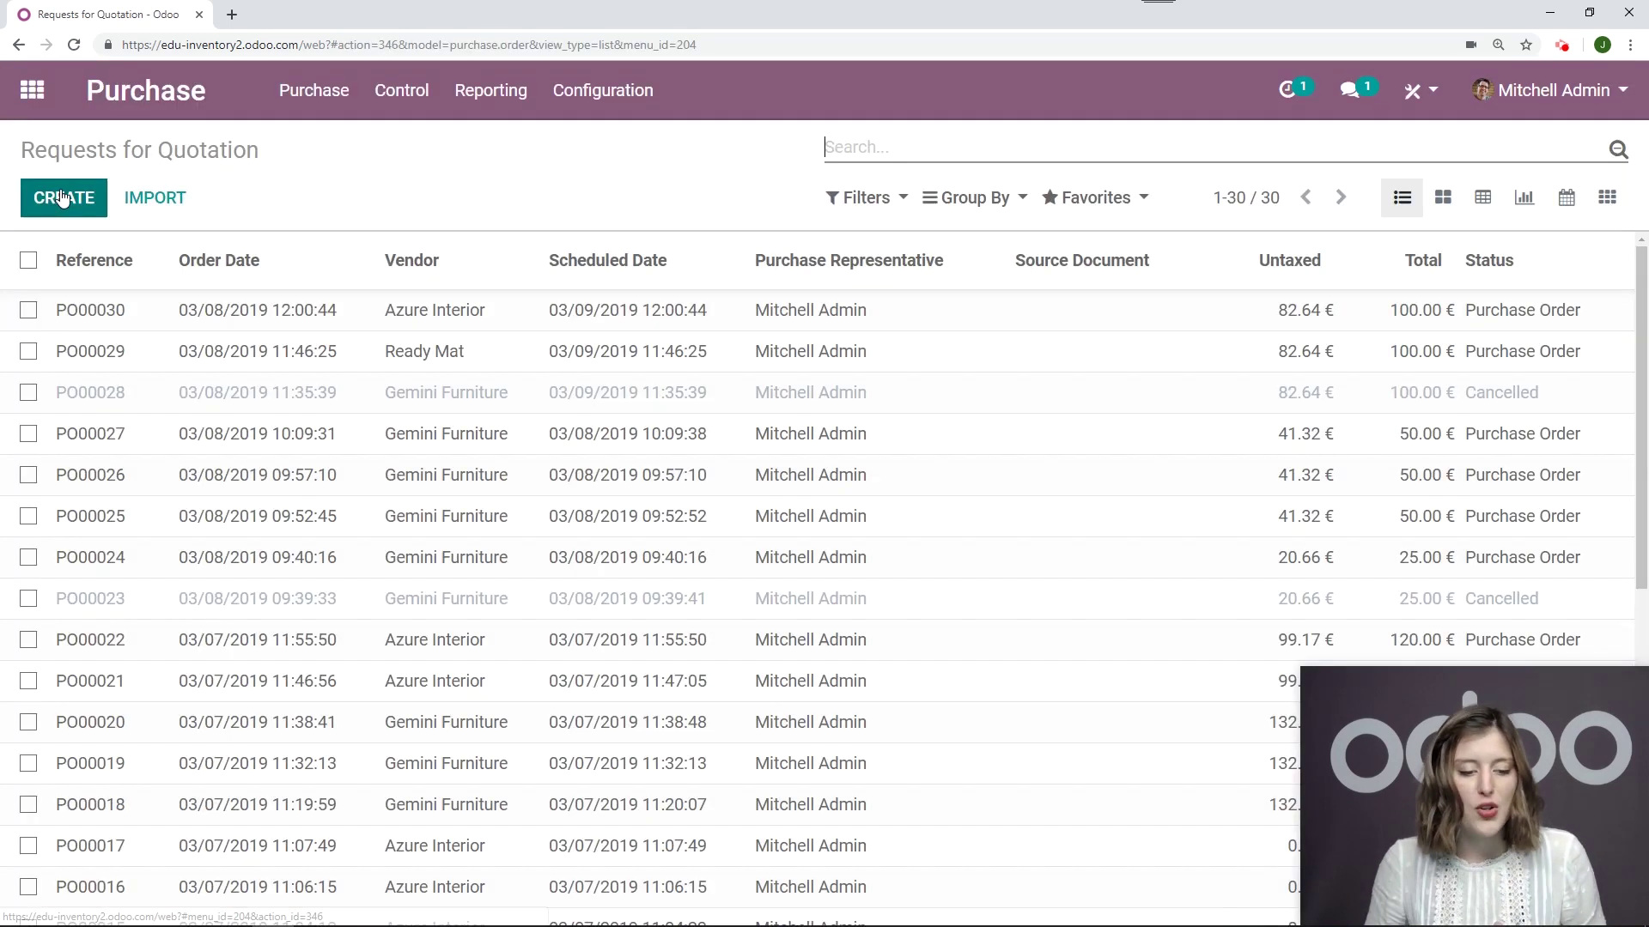
pyautogui.click(60, 201)
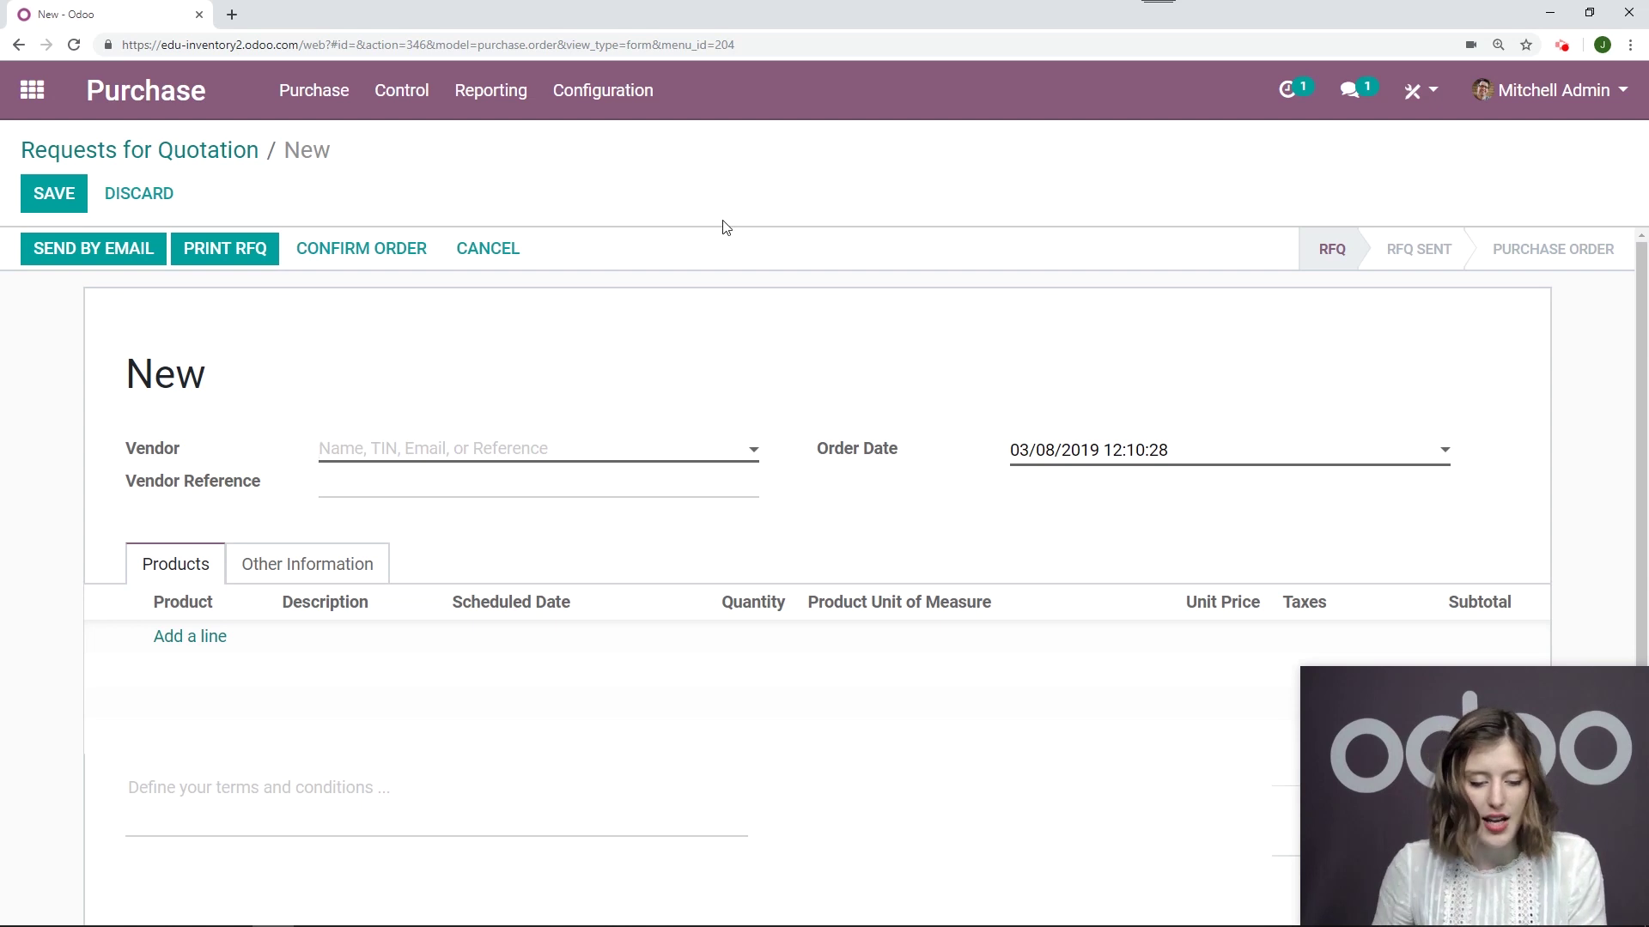
pyautogui.click(510, 444)
pyautogui.click(359, 554)
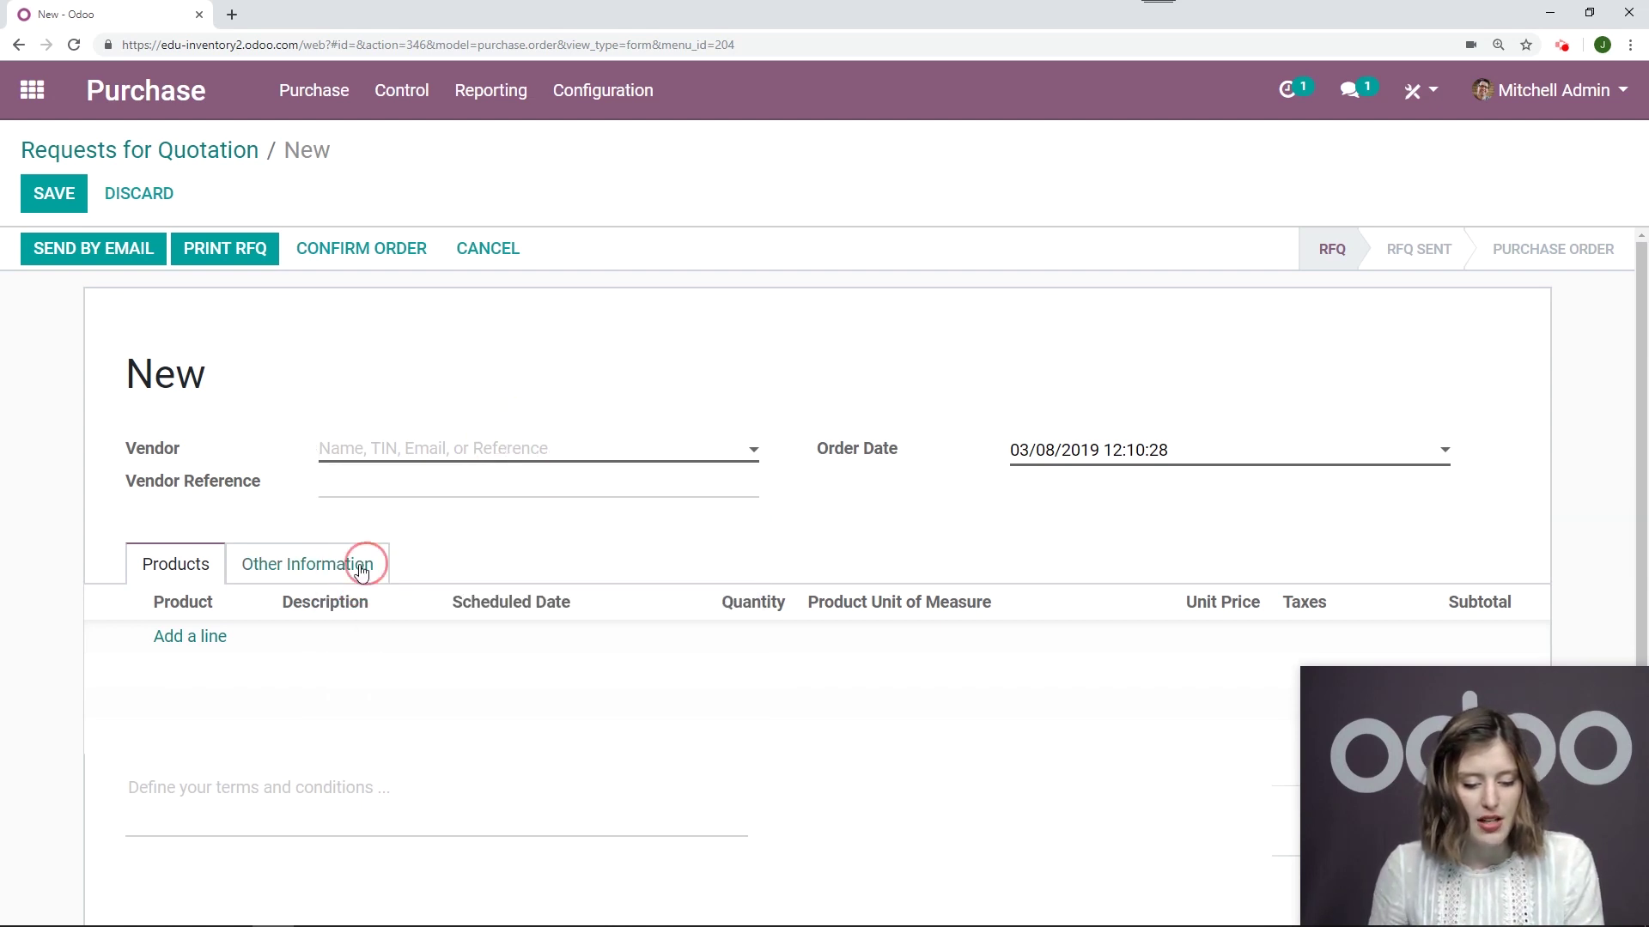
# - Add a product line for Cloth to the request for quotation
pyautogui.click(196, 640)
pyautogui.write('cloth')
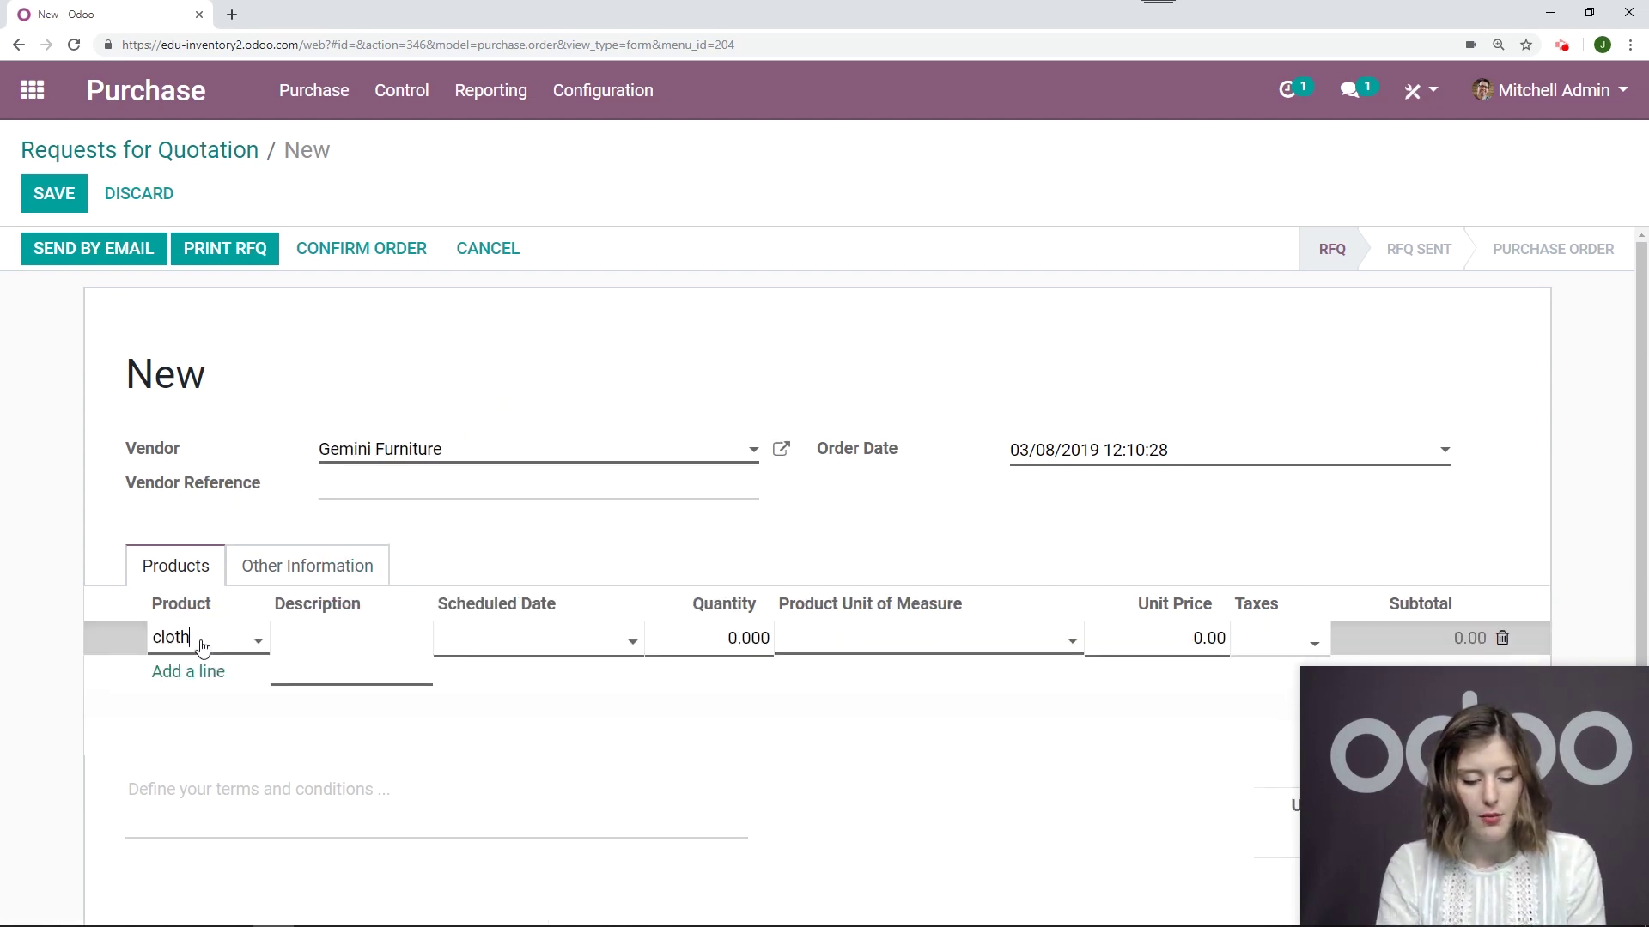
pyautogui.click(287, 678)
# - Check the Cloth line's quantity, unit and amounts, then confirm the order and open its product receipt
pyautogui.scroll(-1, 979, 429)
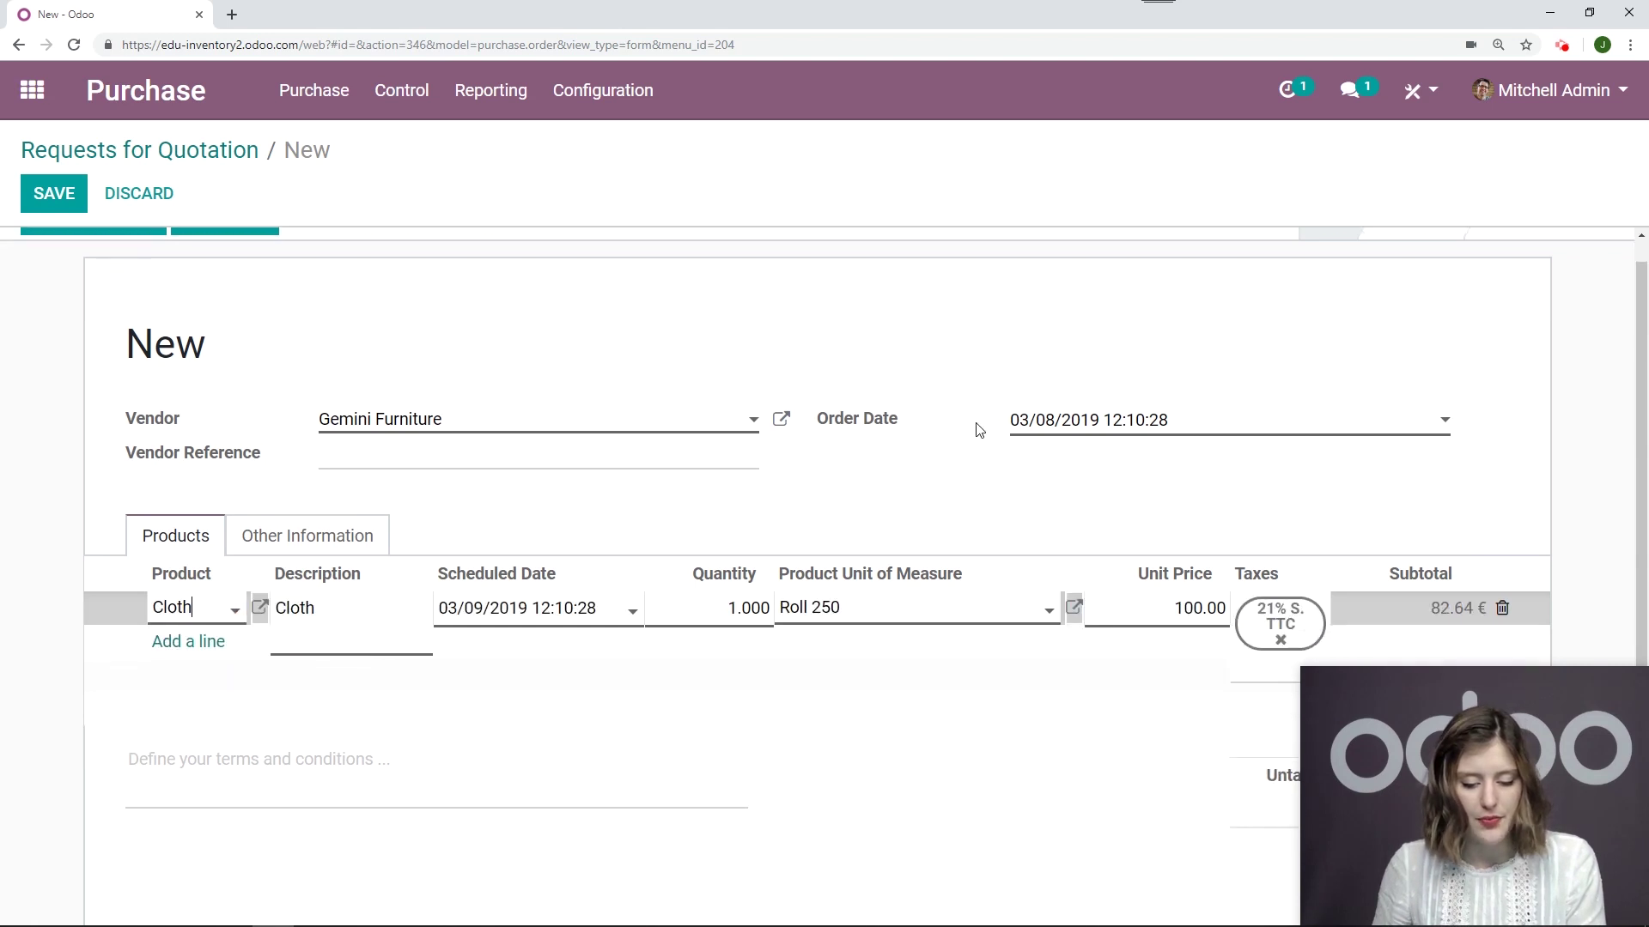
pyautogui.scroll(-3, 979, 429)
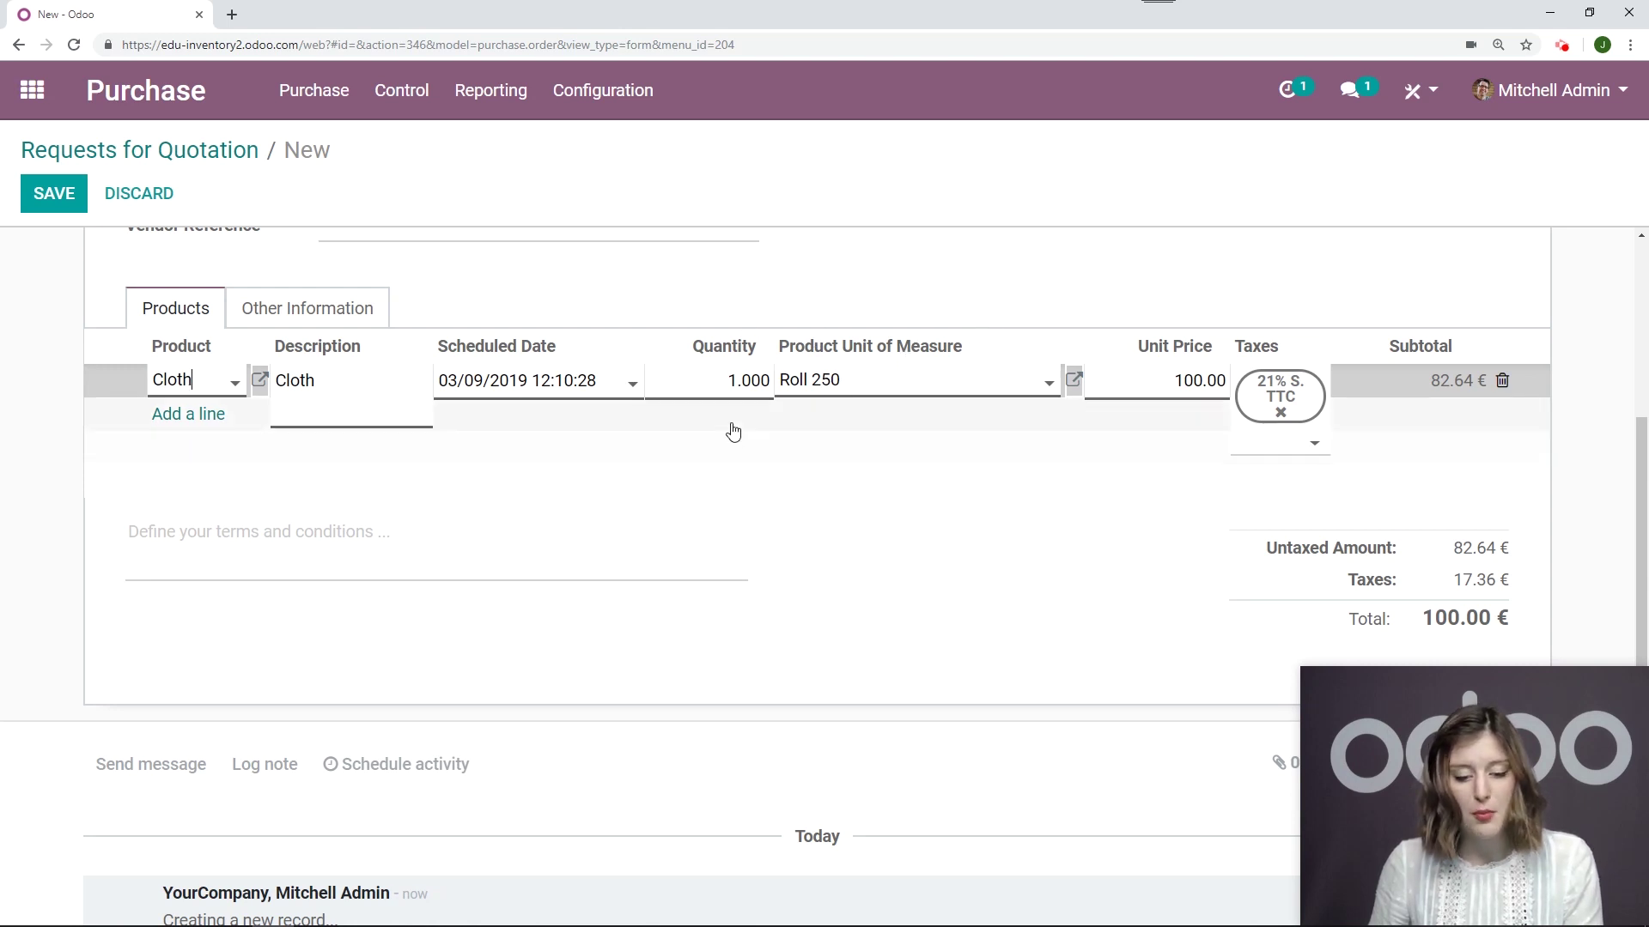
pyautogui.scroll(2, 747, 327)
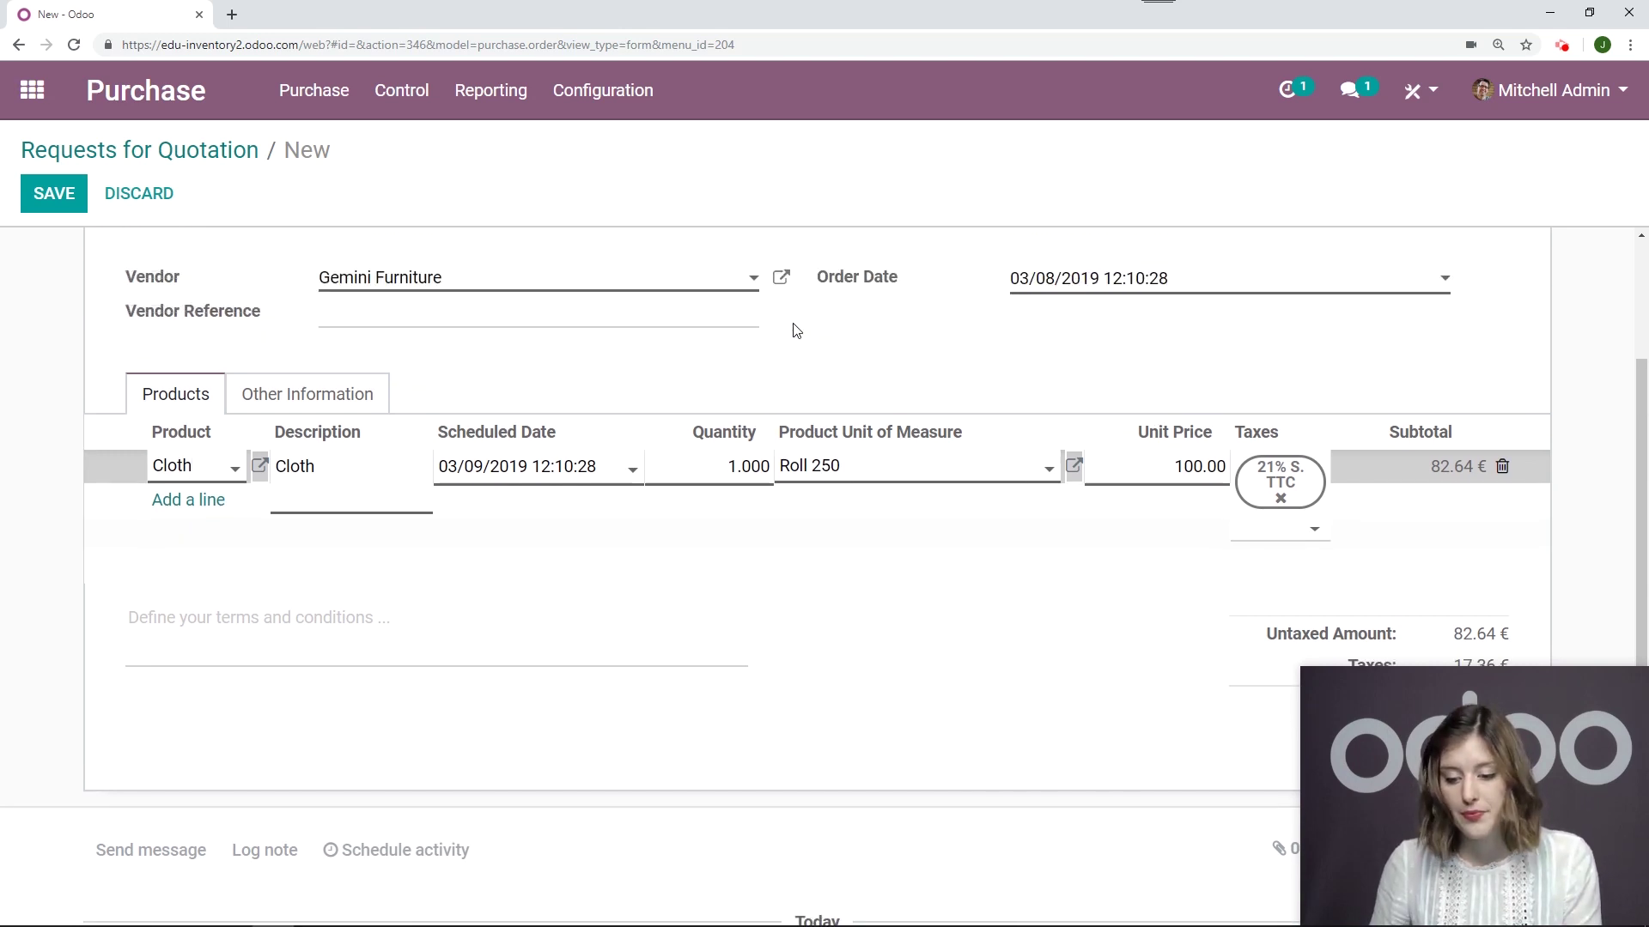
pyautogui.scroll(1, 348, 375)
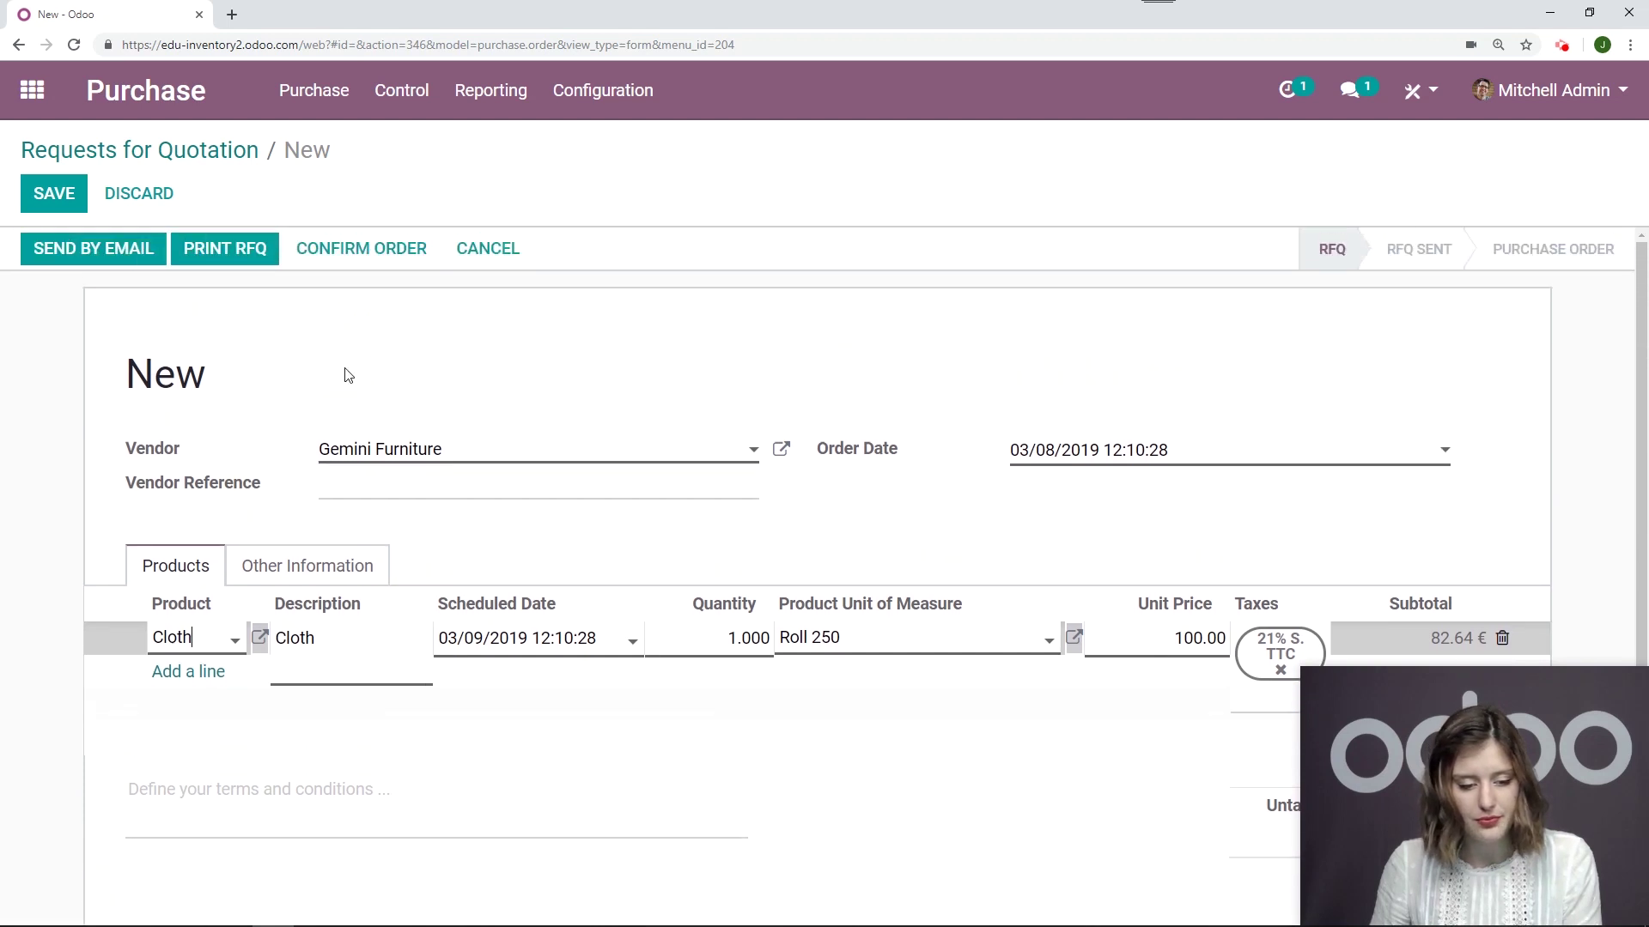
pyautogui.click(379, 268)
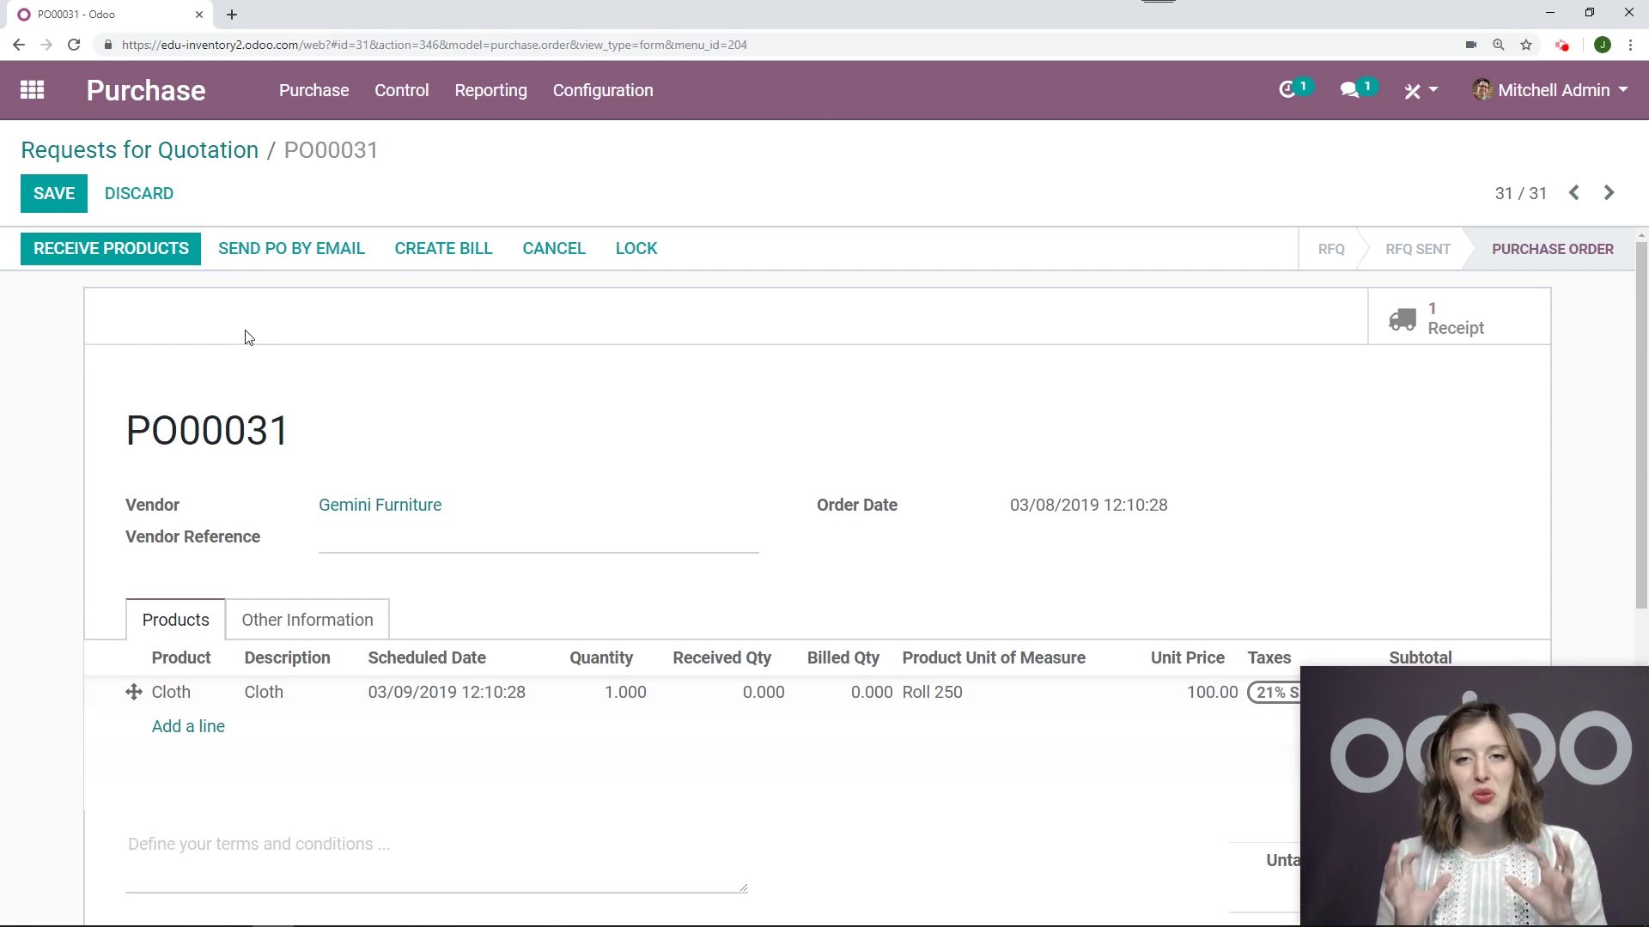
pyautogui.click(76, 259)
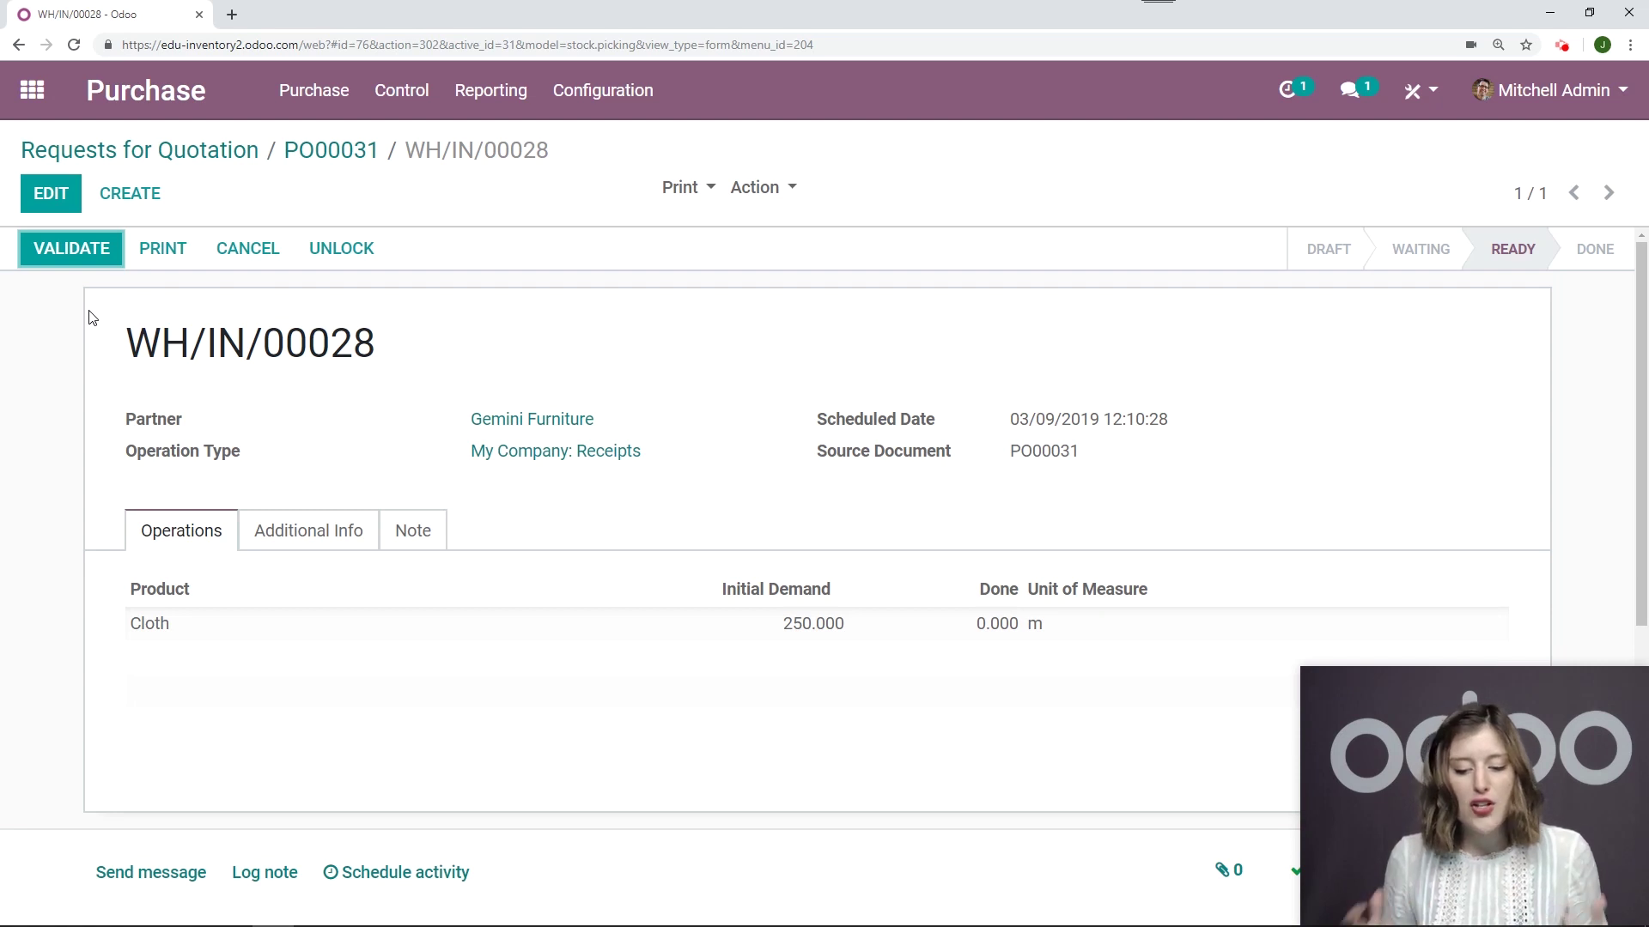
# - Review the receipt's Cloth line, then validate the receipt as an immediate transfer of all reserved quantities
pyautogui.scroll(-2, 981, 371)
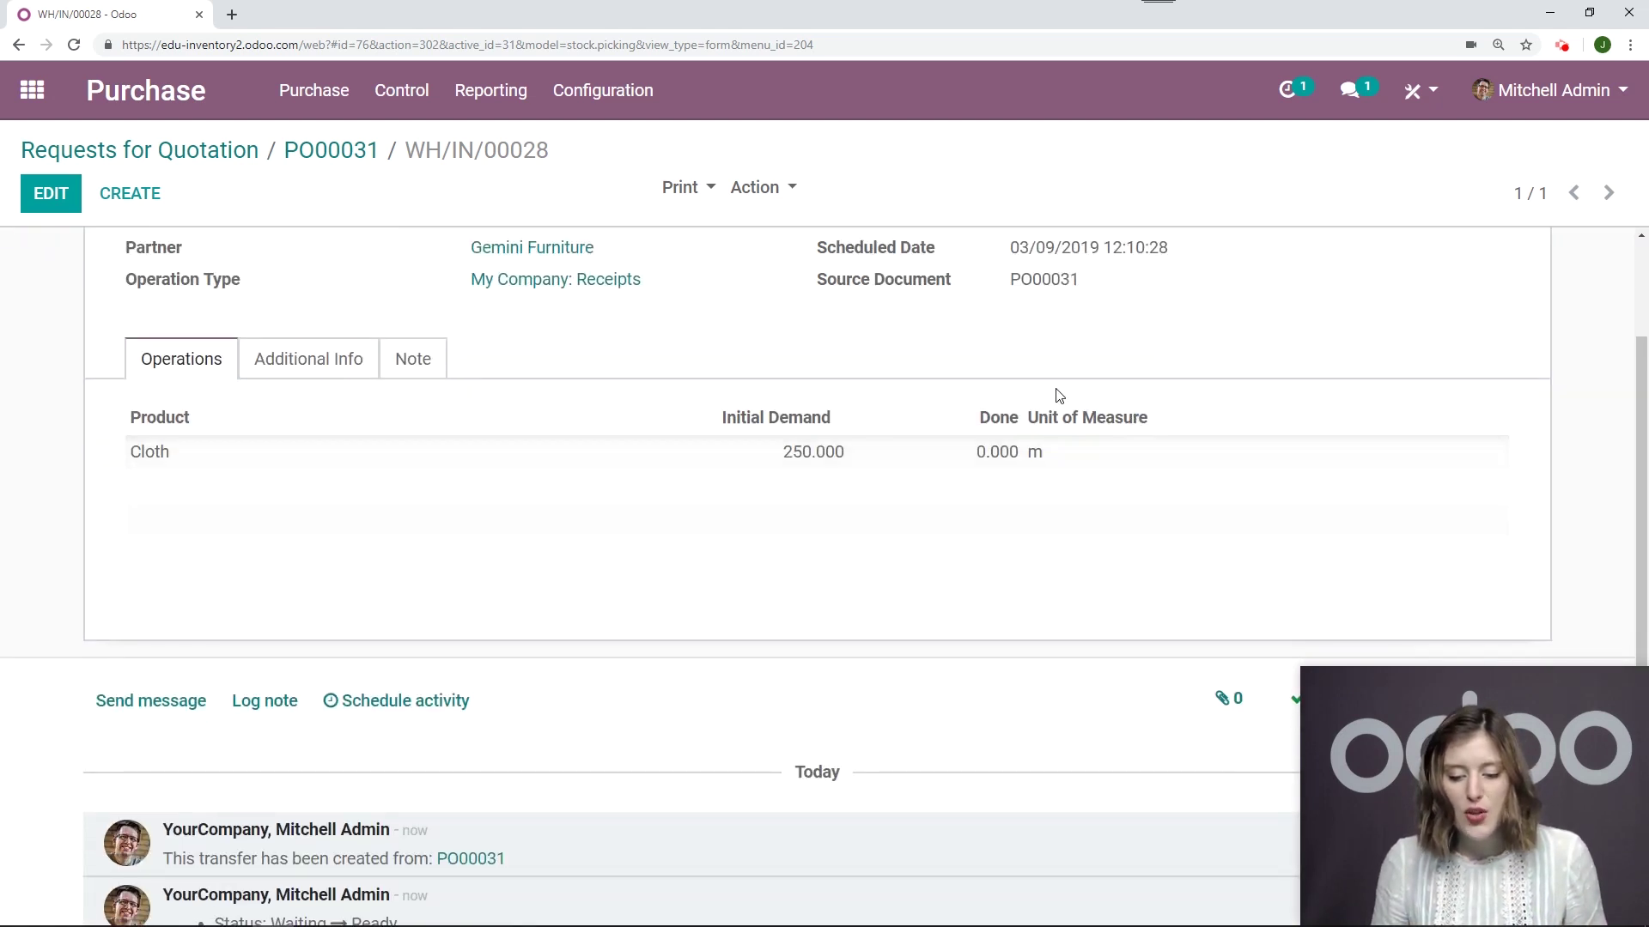
pyautogui.scroll(2, 1211, 361)
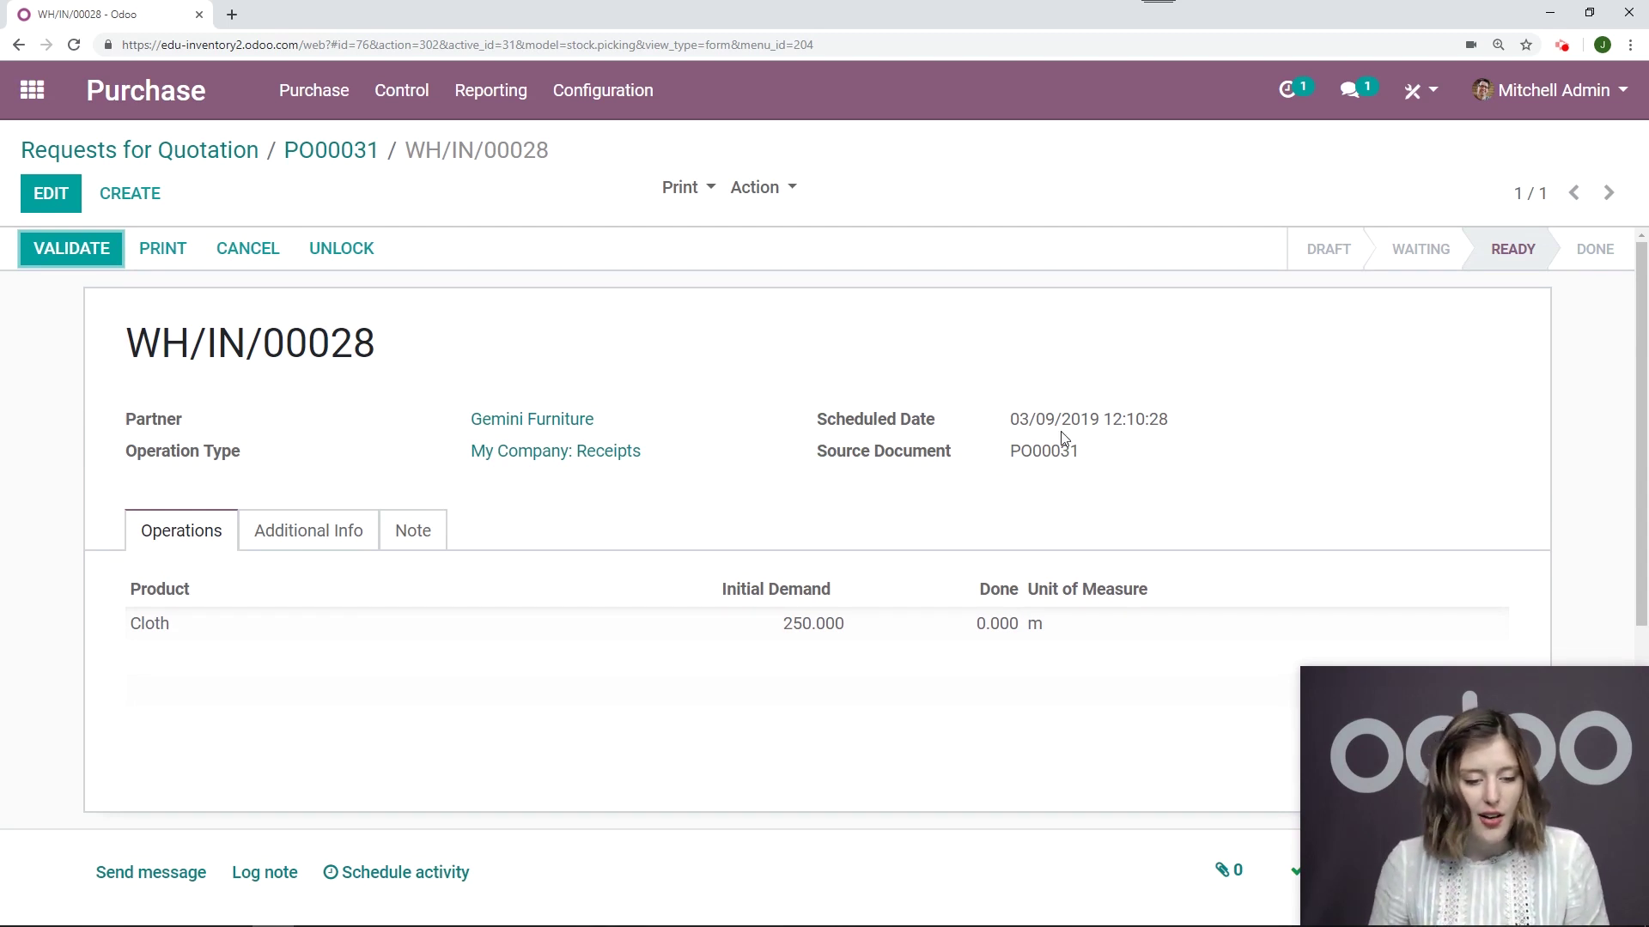
pyautogui.click(73, 265)
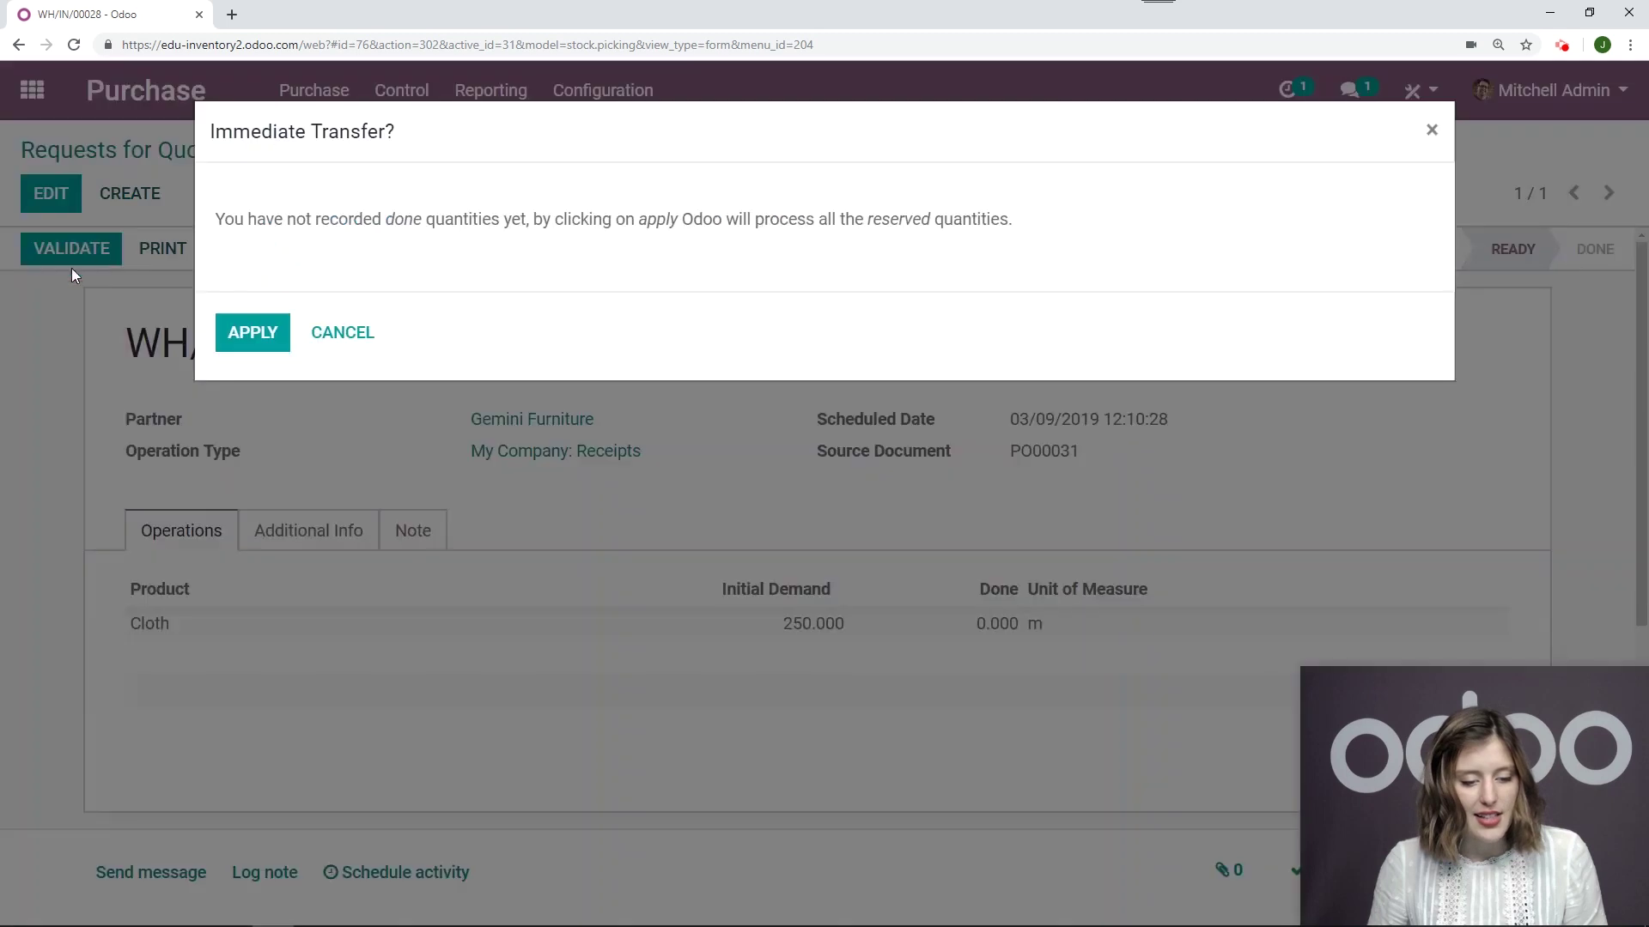
pyautogui.click(275, 337)
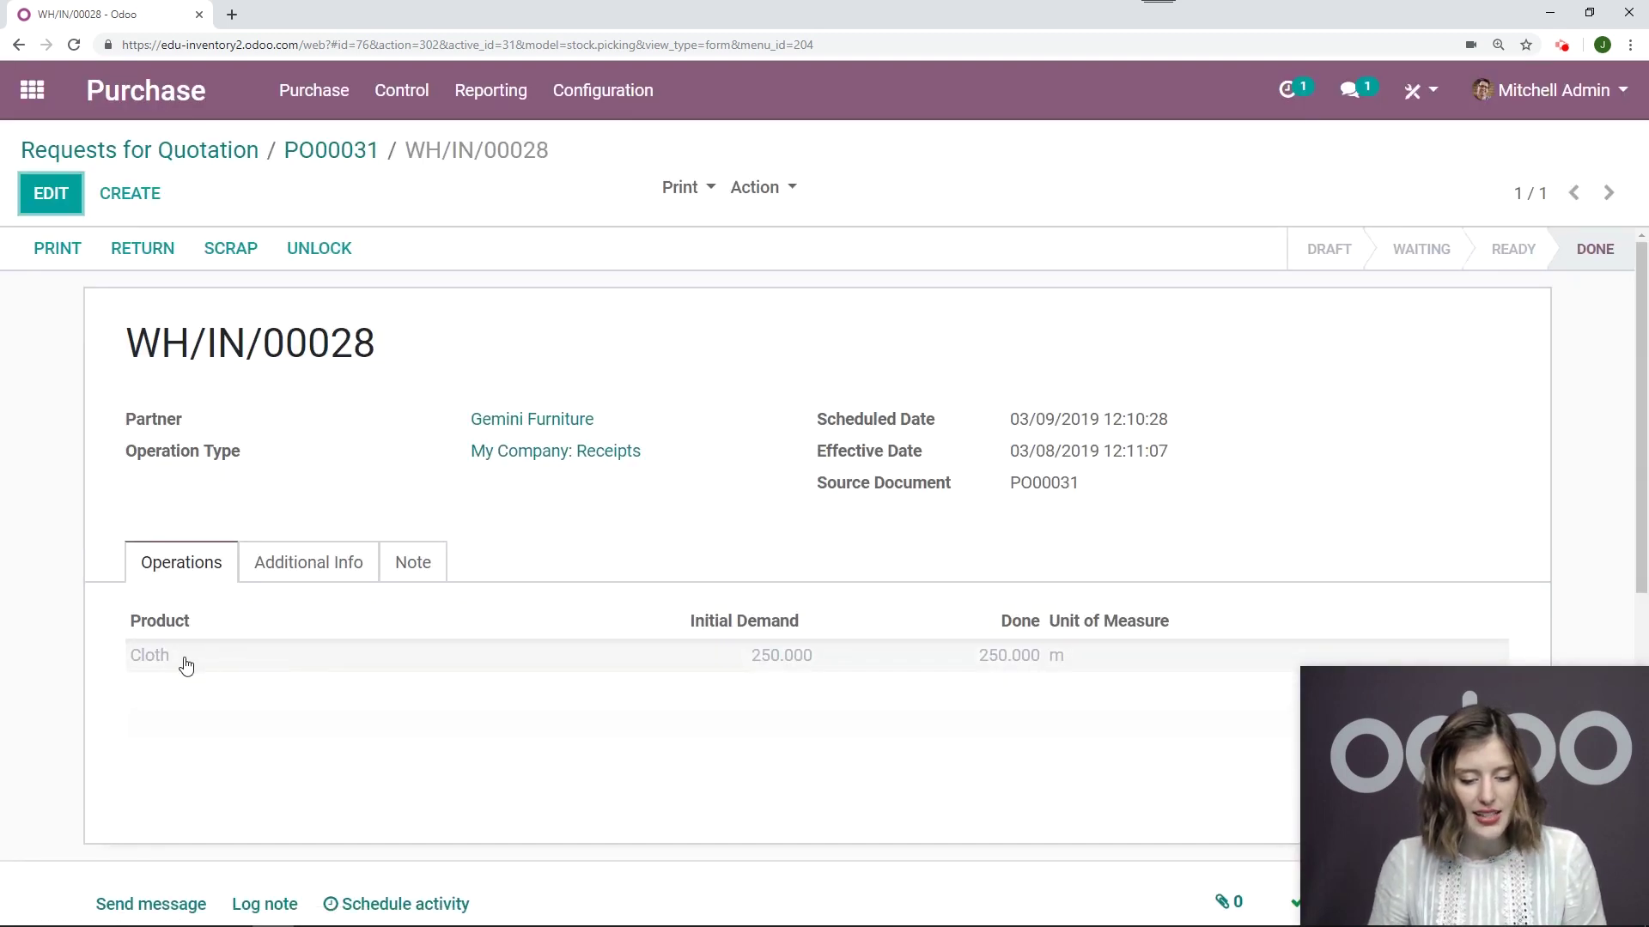
# - Open the Cloth product from the receipt, inspect its on-hand stock in WH/Stock, and return to the product form
pyautogui.click(211, 659)
pyautogui.click(434, 326)
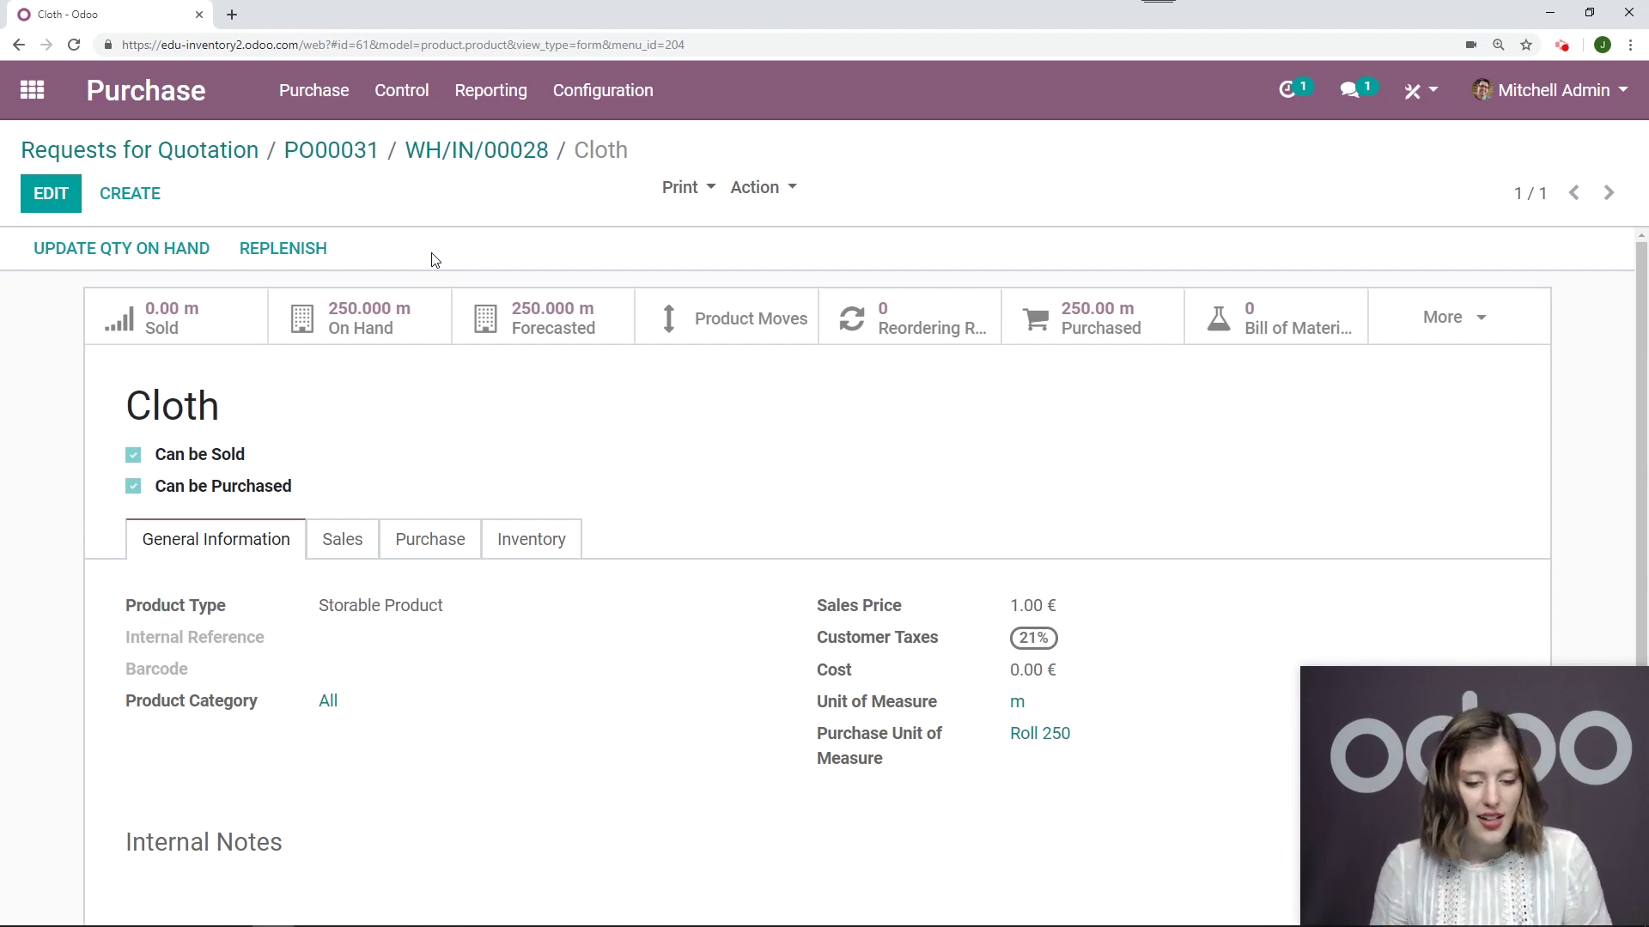
pyautogui.click(374, 319)
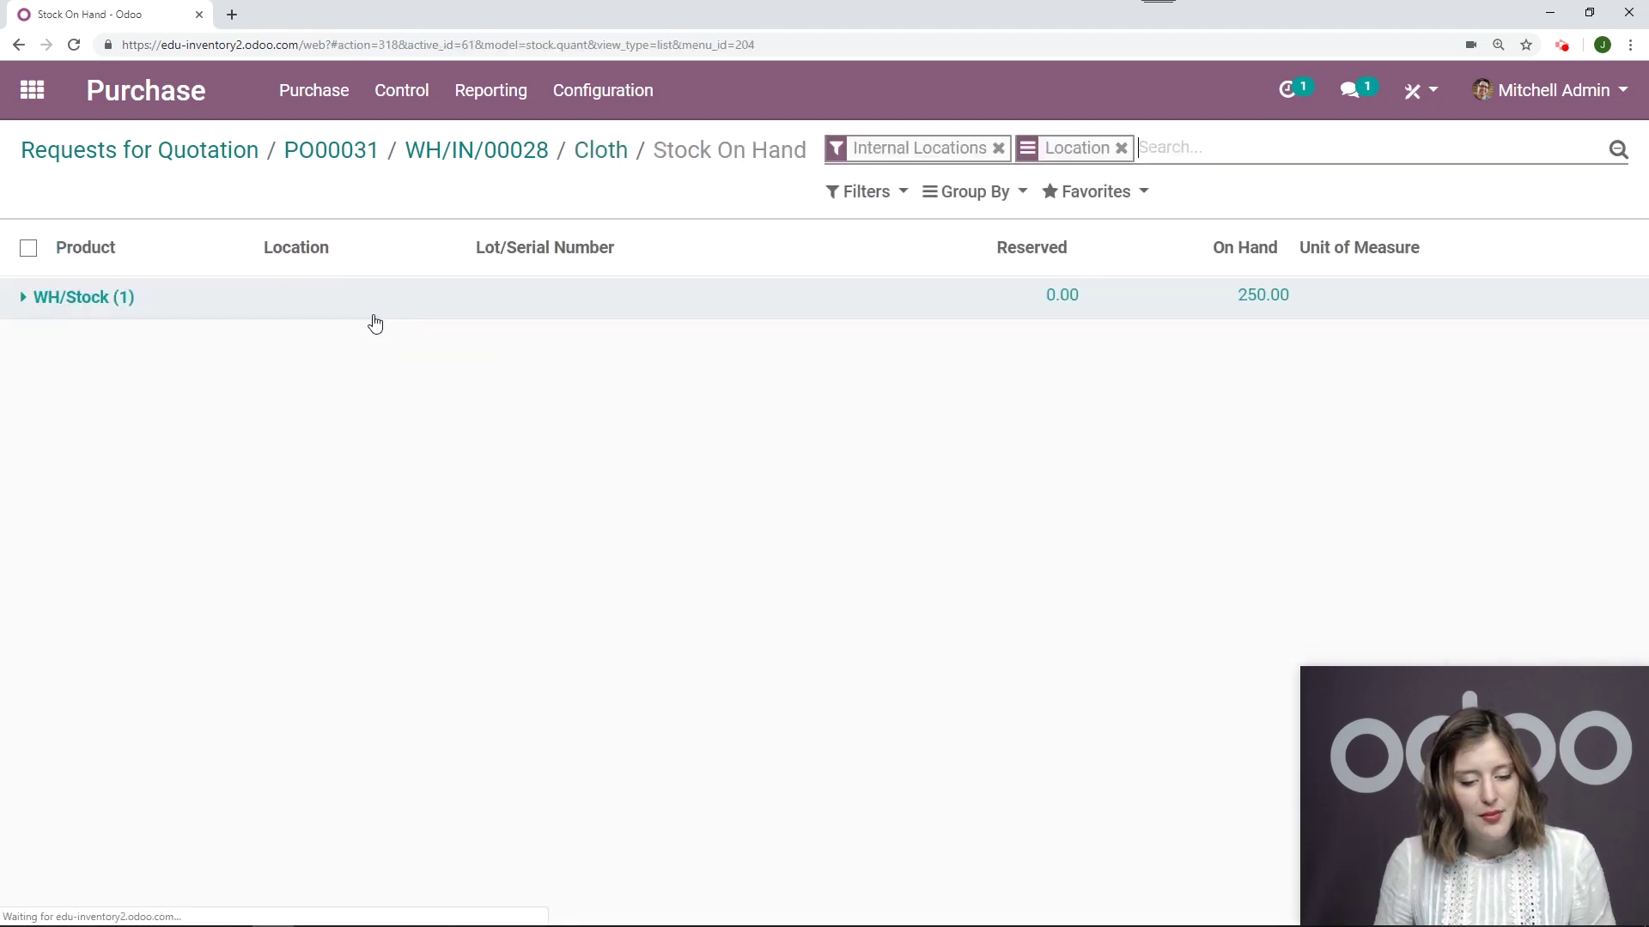
pyautogui.click(87, 299)
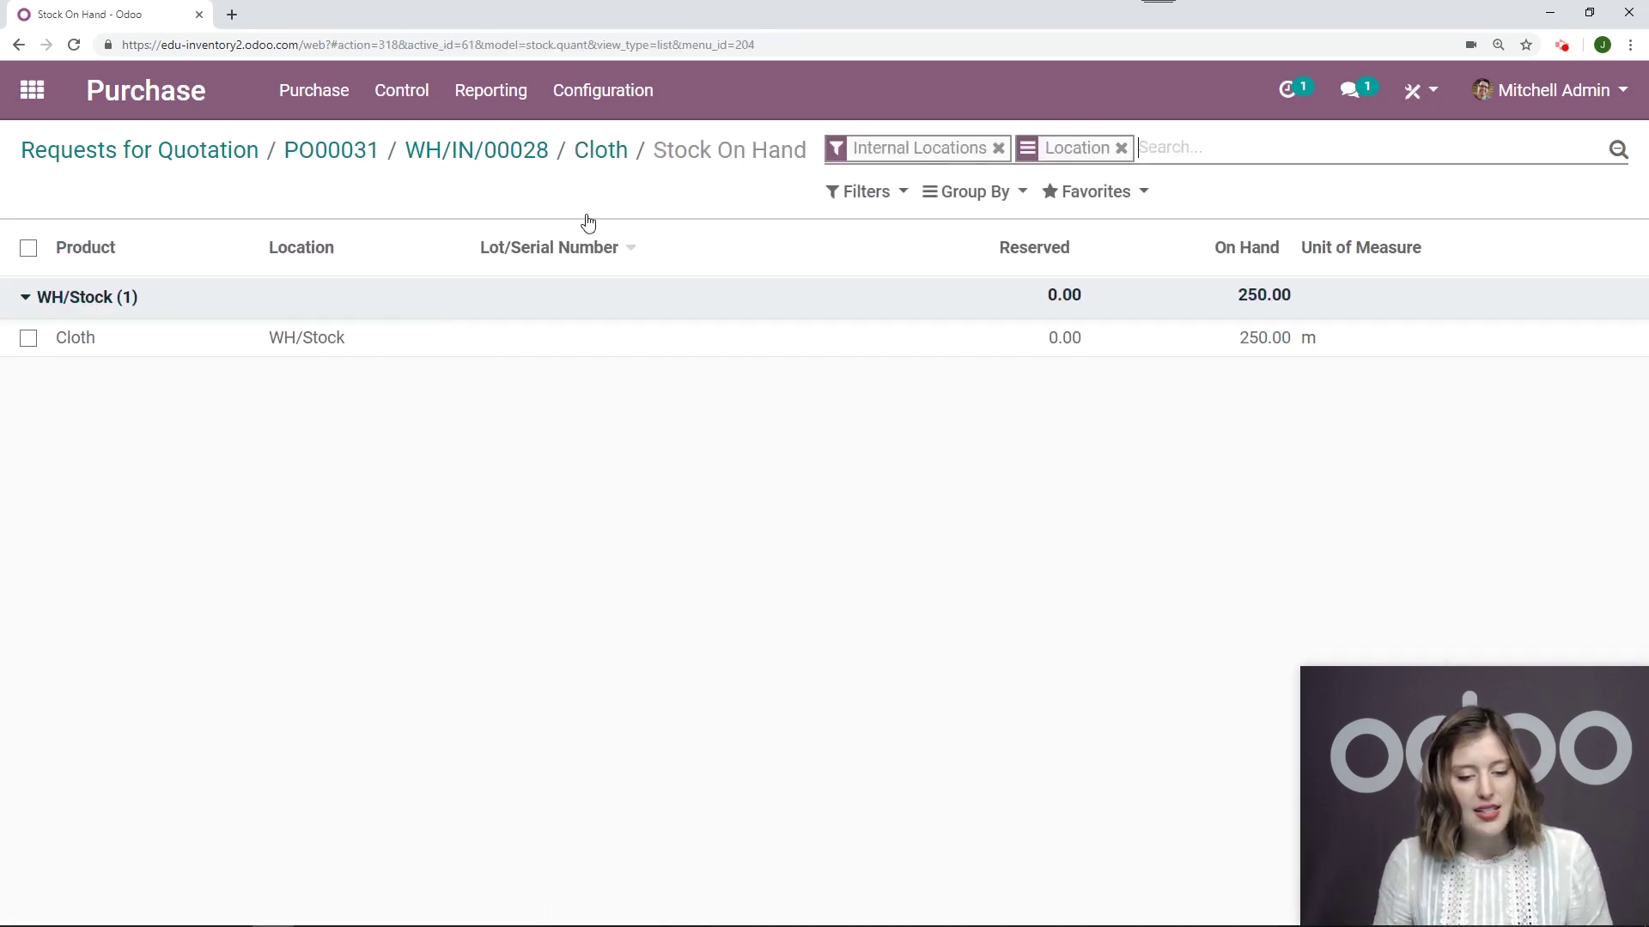
pyautogui.click(613, 162)
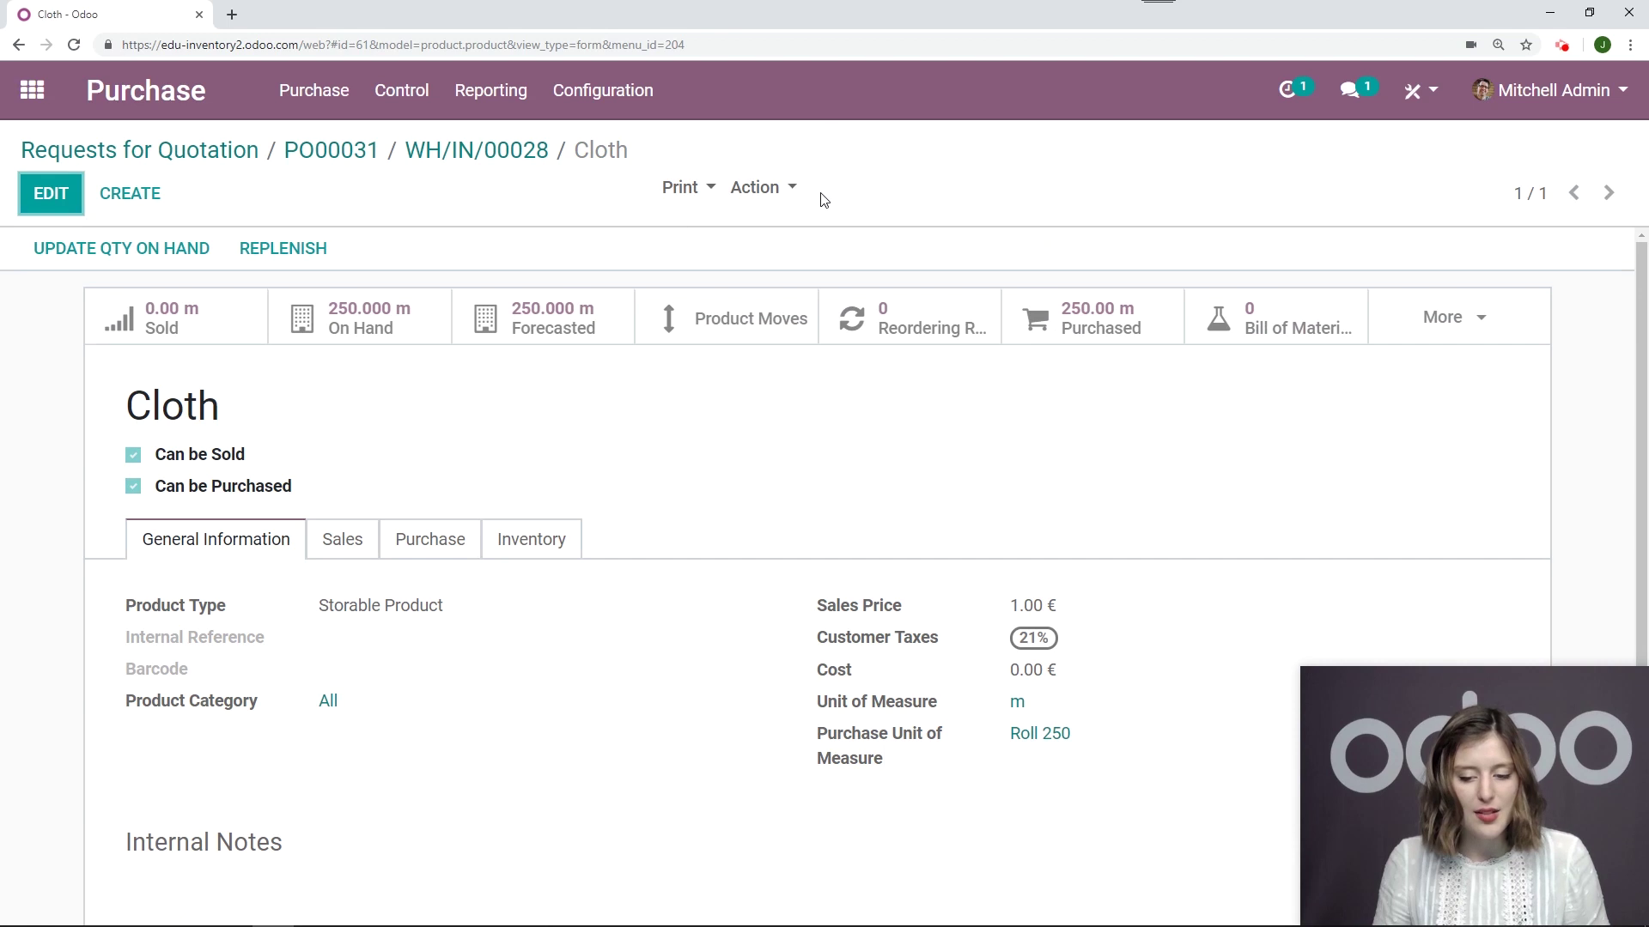